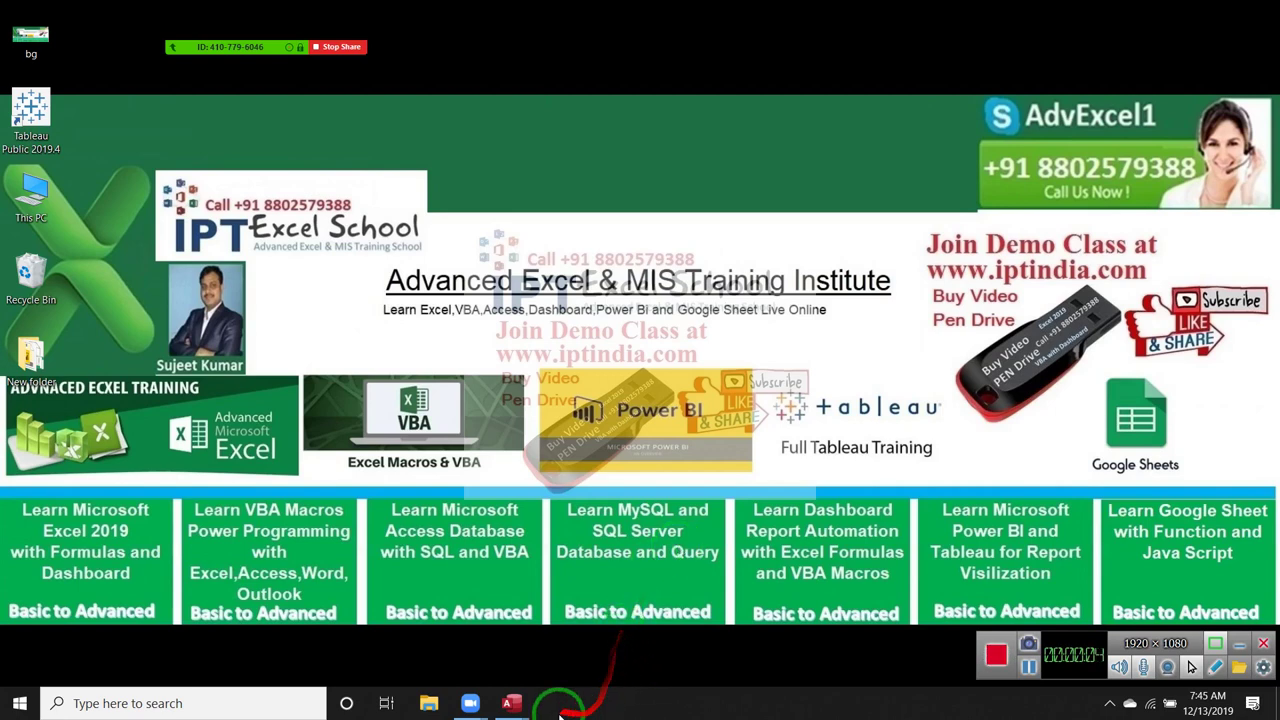
Step: Bring the Access window showing the New page with blank database and templates to the front
{"action": "mouse_move", "coordinate": [512, 705]}
{"action": "mouse_move", "coordinate": [545, 682]}
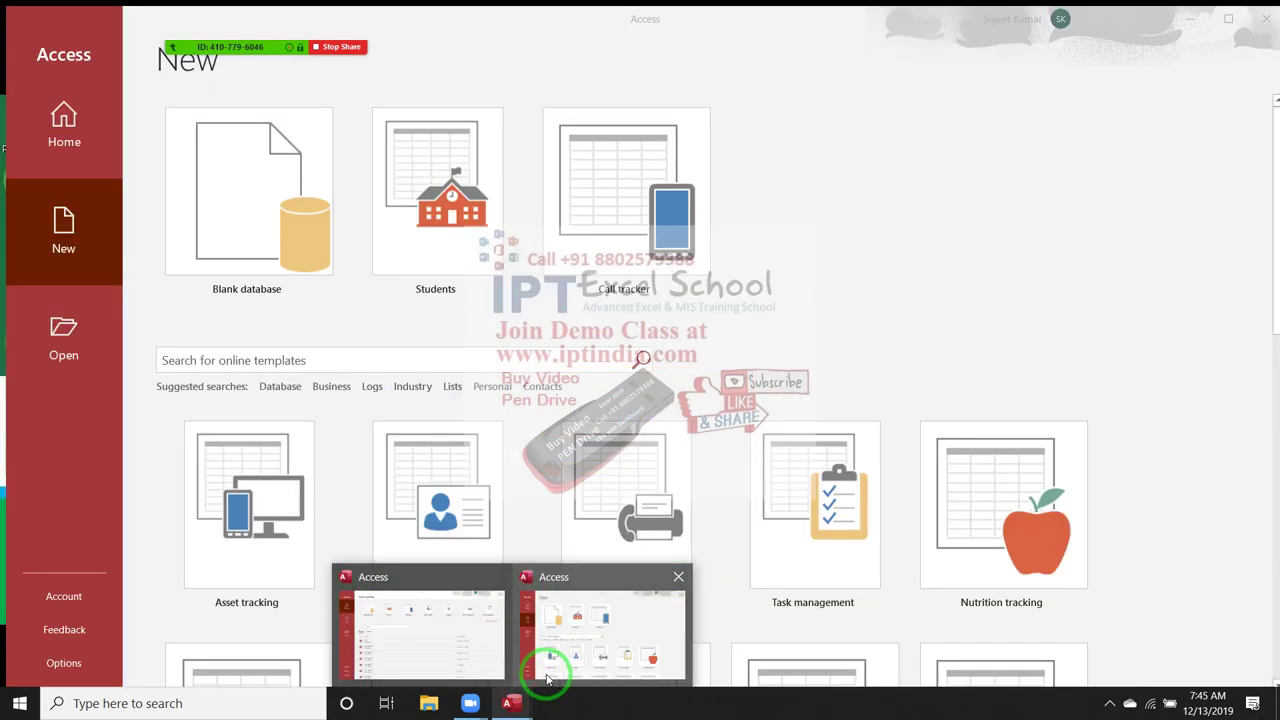
{"action": "left_click", "coordinate": [547, 680]}
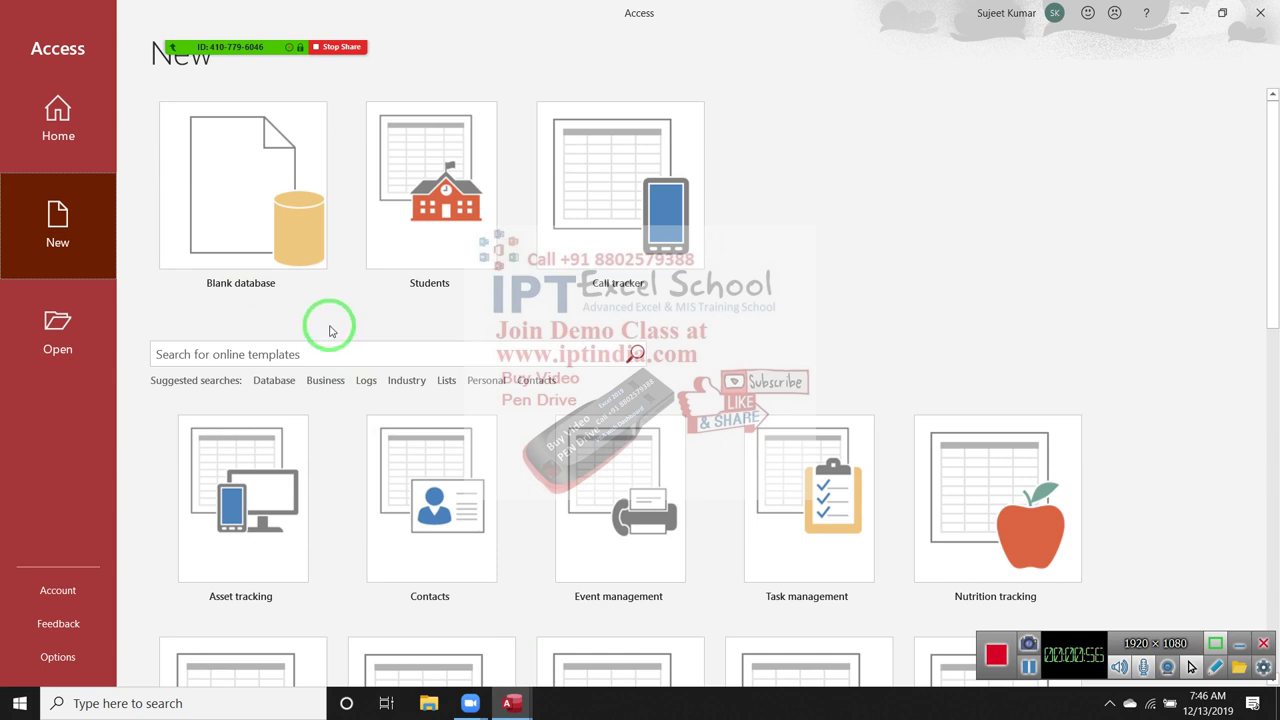
Step: Create the blank database Database15 in Access 2007–2016 format and select its Table1
{"action": "left_click", "coordinate": [243, 272]}
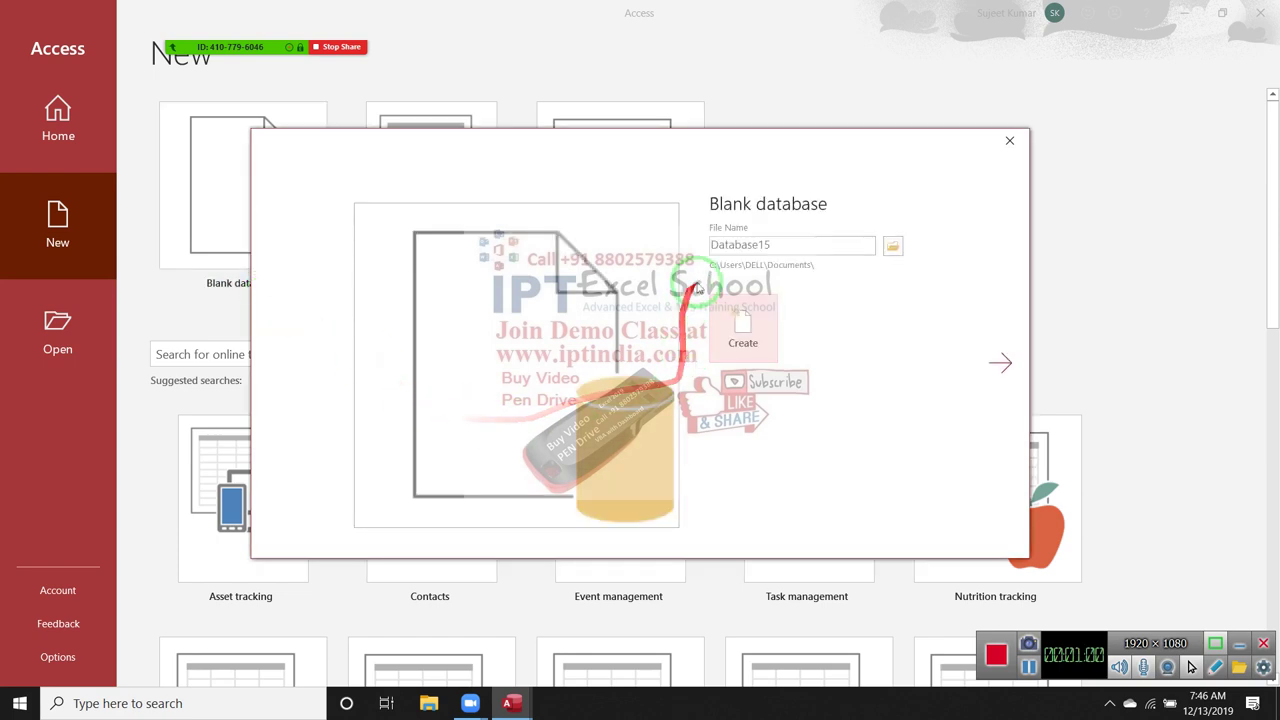
{"action": "mouse_move", "coordinate": [768, 244]}
{"action": "left_mouse_down"}
{"action": "mouse_move", "coordinate": [731, 244]}
{"action": "mouse_move", "coordinate": [775, 245]}
{"action": "left_mouse_up"}
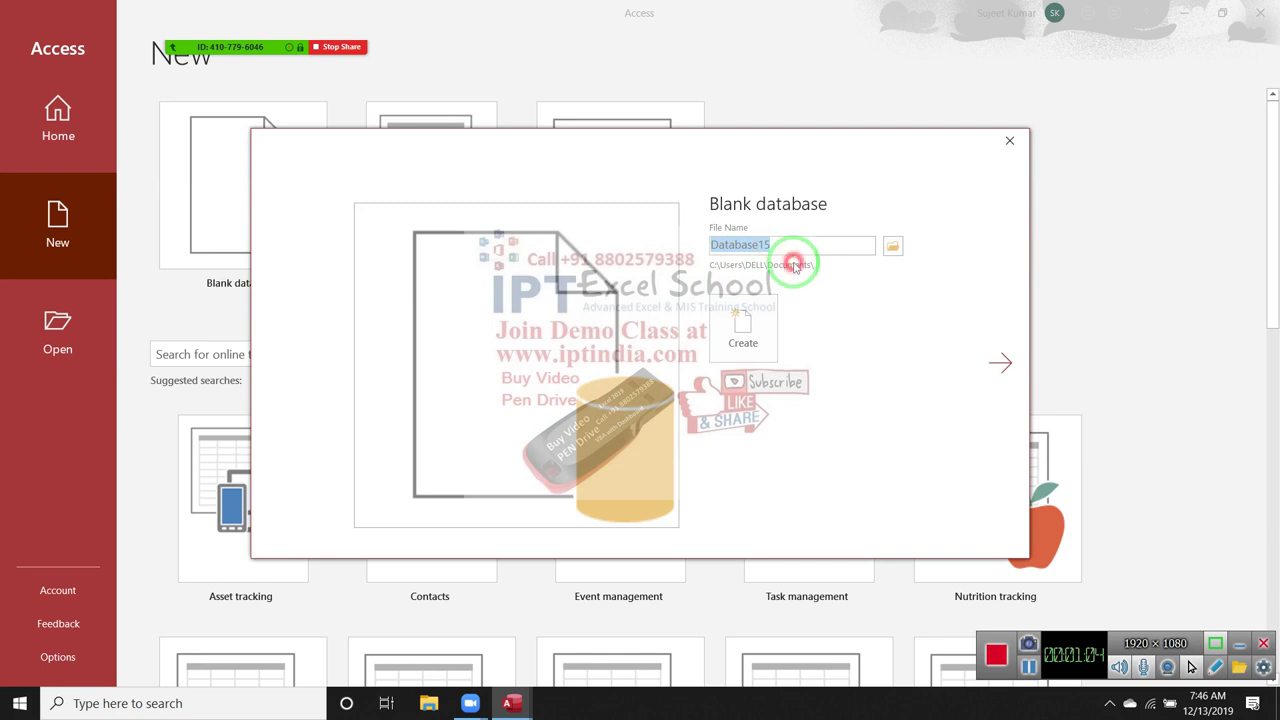
{"action": "left_click", "coordinate": [892, 248]}
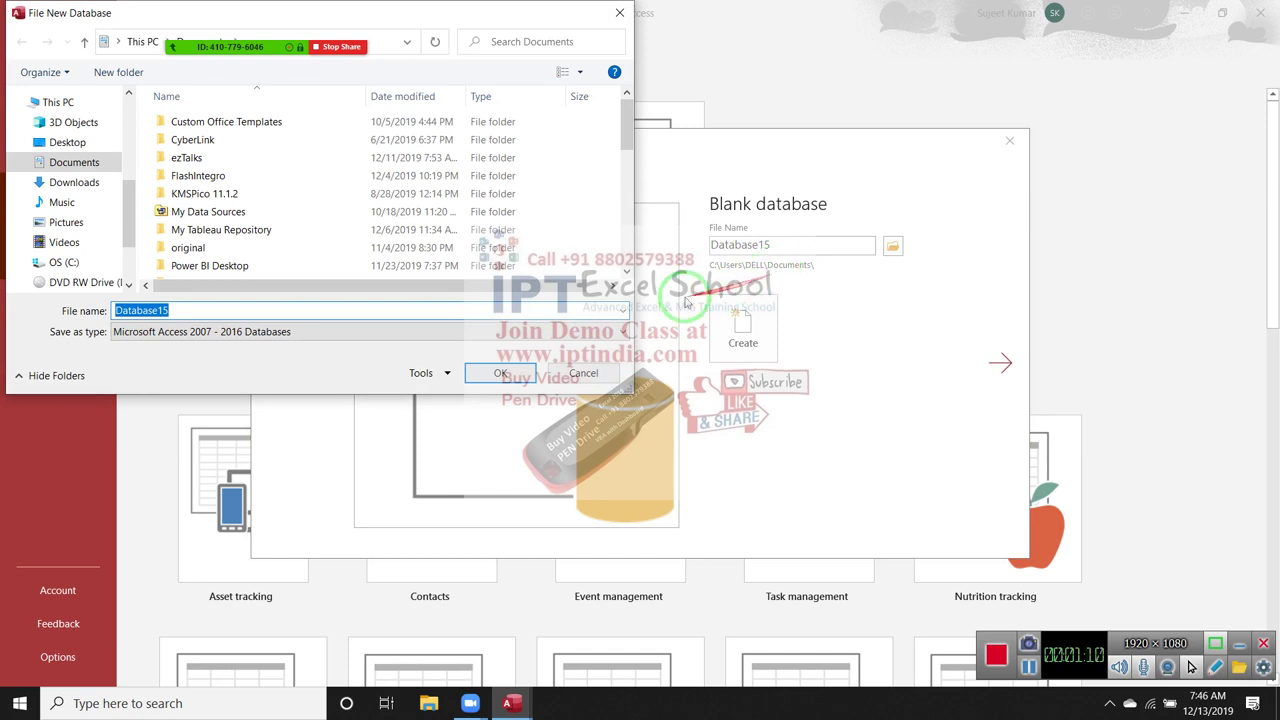
{"action": "left_click", "coordinate": [559, 335]}
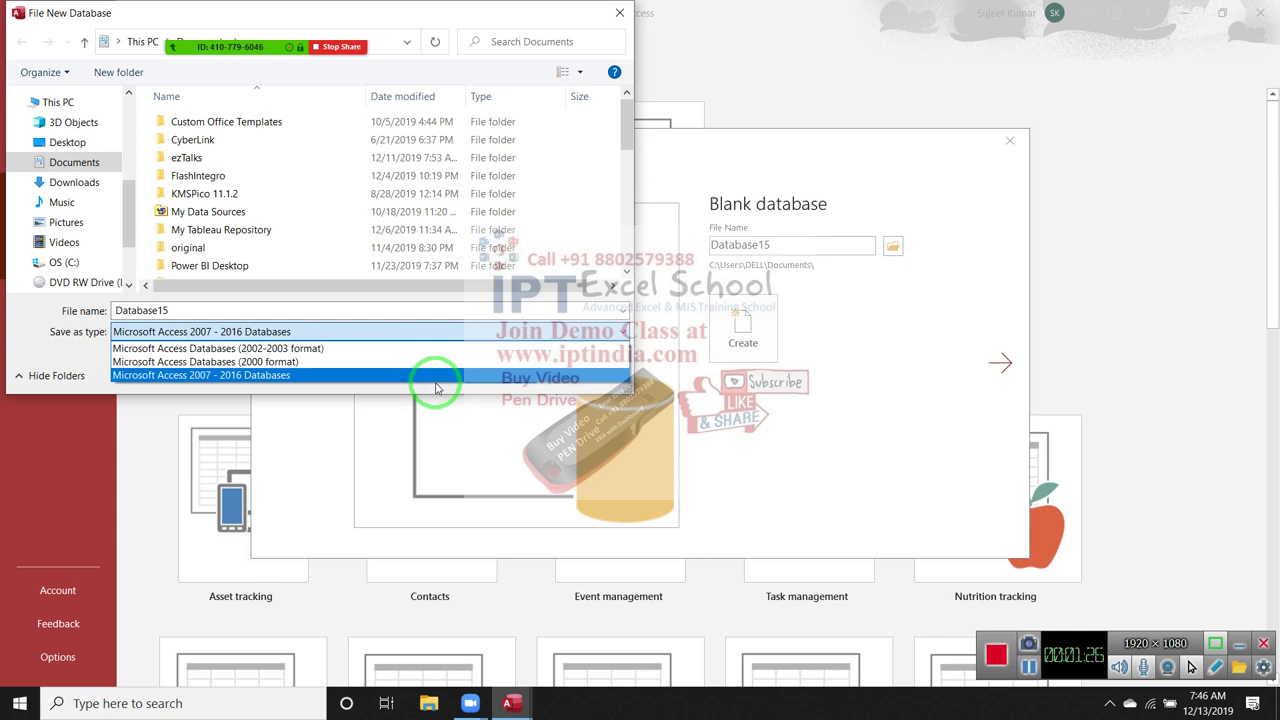
{"action": "left_click", "coordinate": [436, 388]}
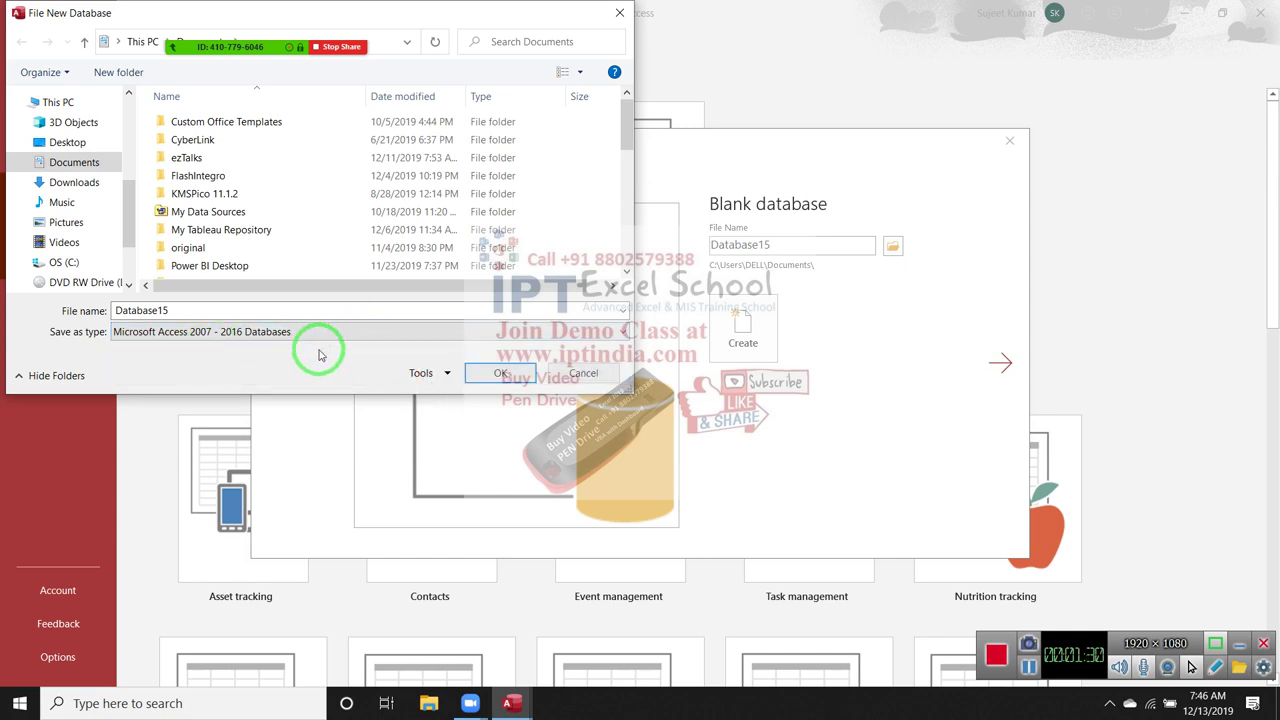
{"action": "left_click", "coordinate": [500, 373]}
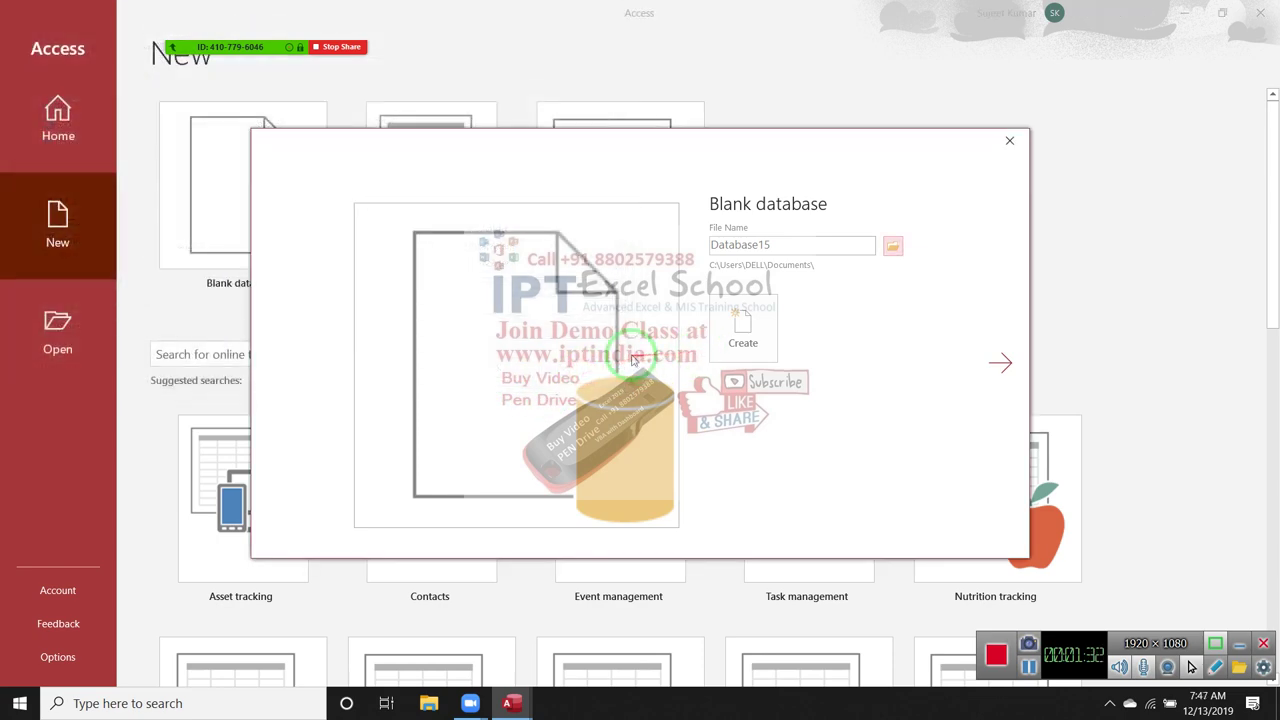
{"action": "left_click", "coordinate": [726, 355]}
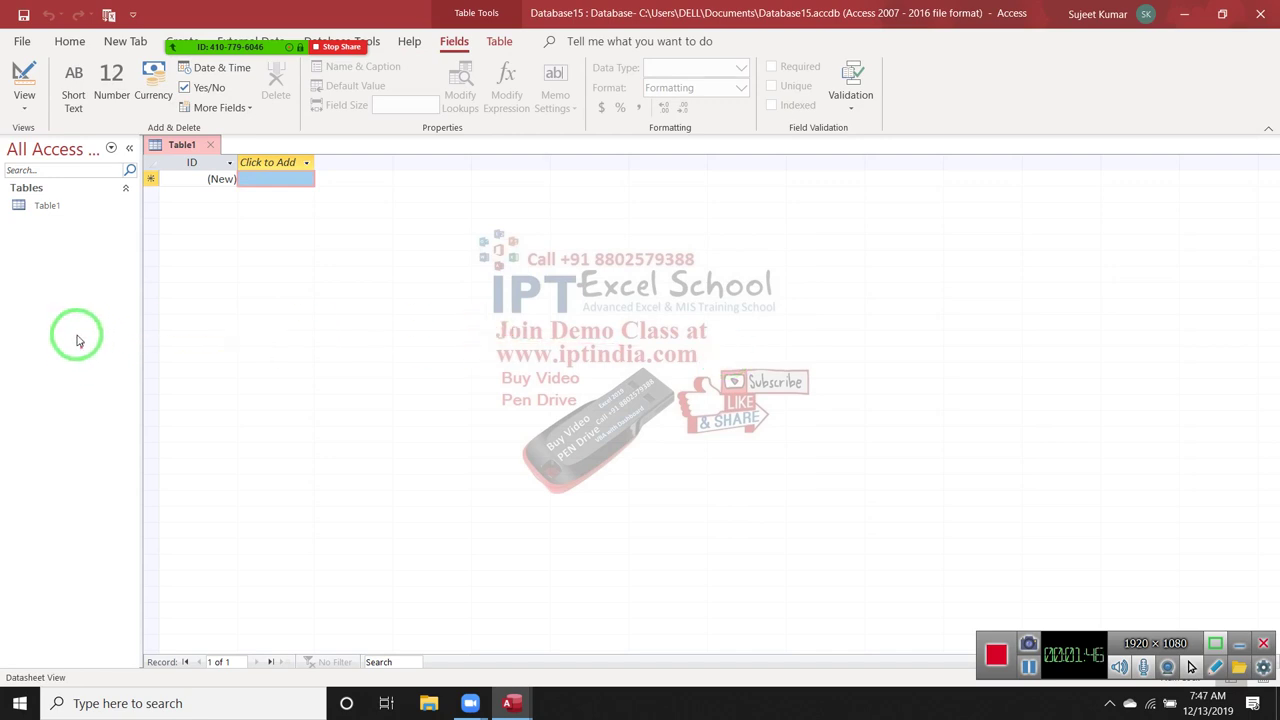
{"action": "left_click", "coordinate": [46, 210]}
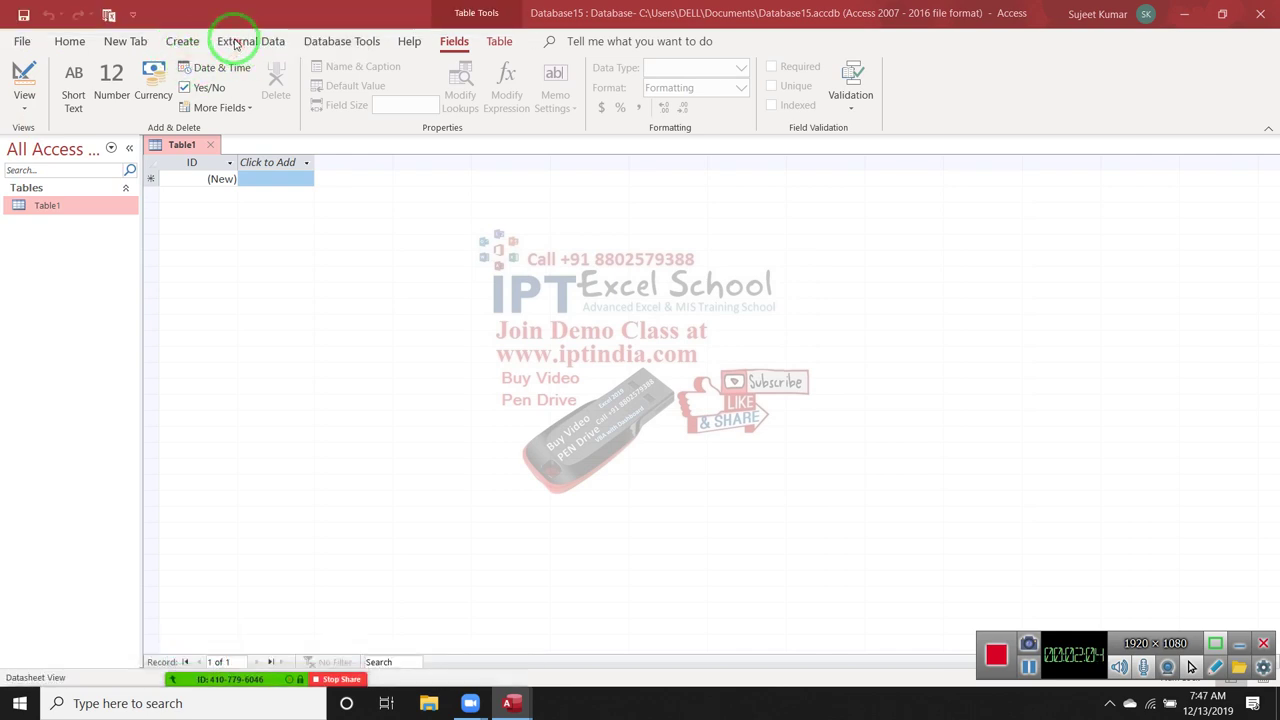
Step: Start an Excel import using DD.xlsx from Desktop\New folder as the source
{"action": "left_click", "coordinate": [240, 44]}
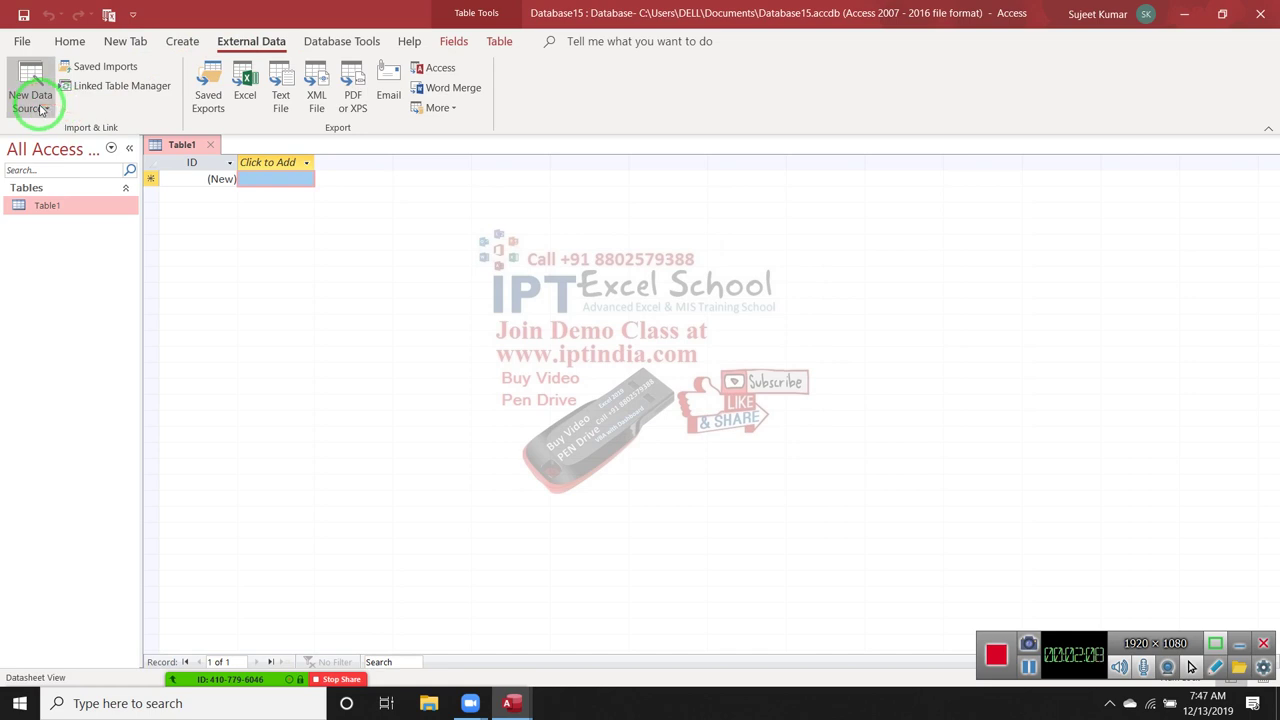
{"action": "left_click", "coordinate": [42, 102]}
{"action": "mouse_move", "coordinate": [62, 143]}
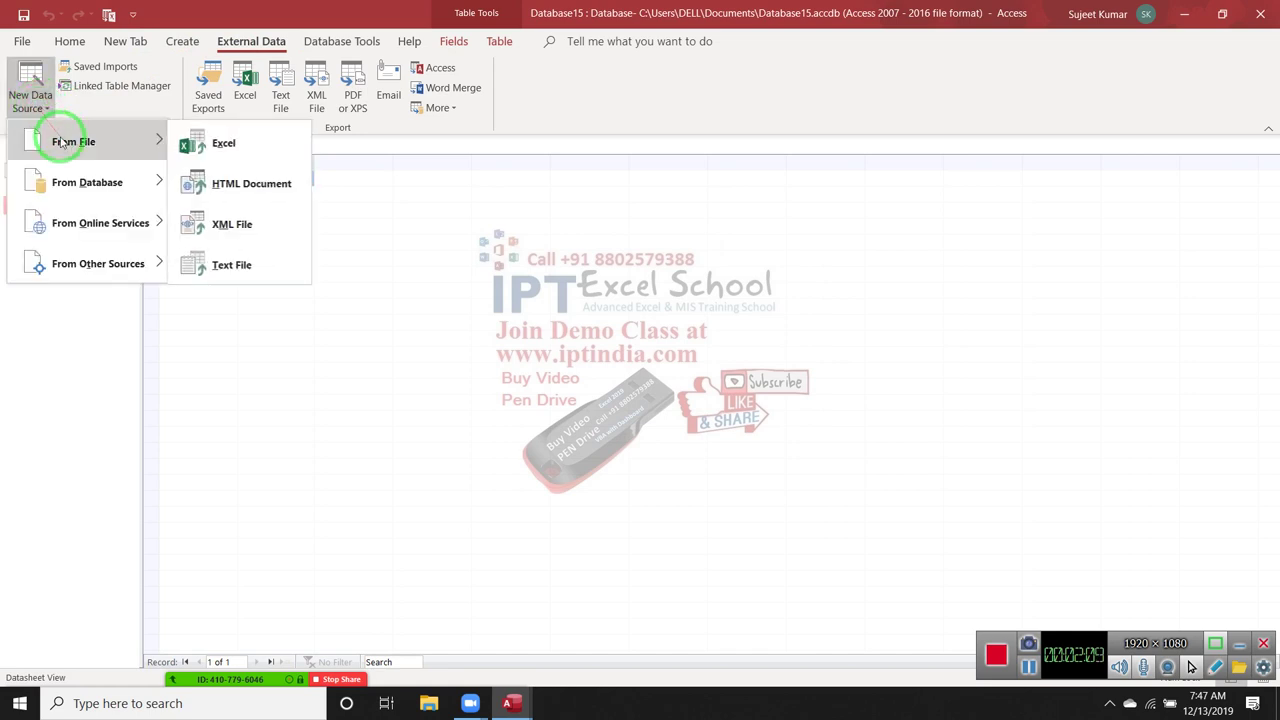
{"action": "left_click", "coordinate": [212, 143]}
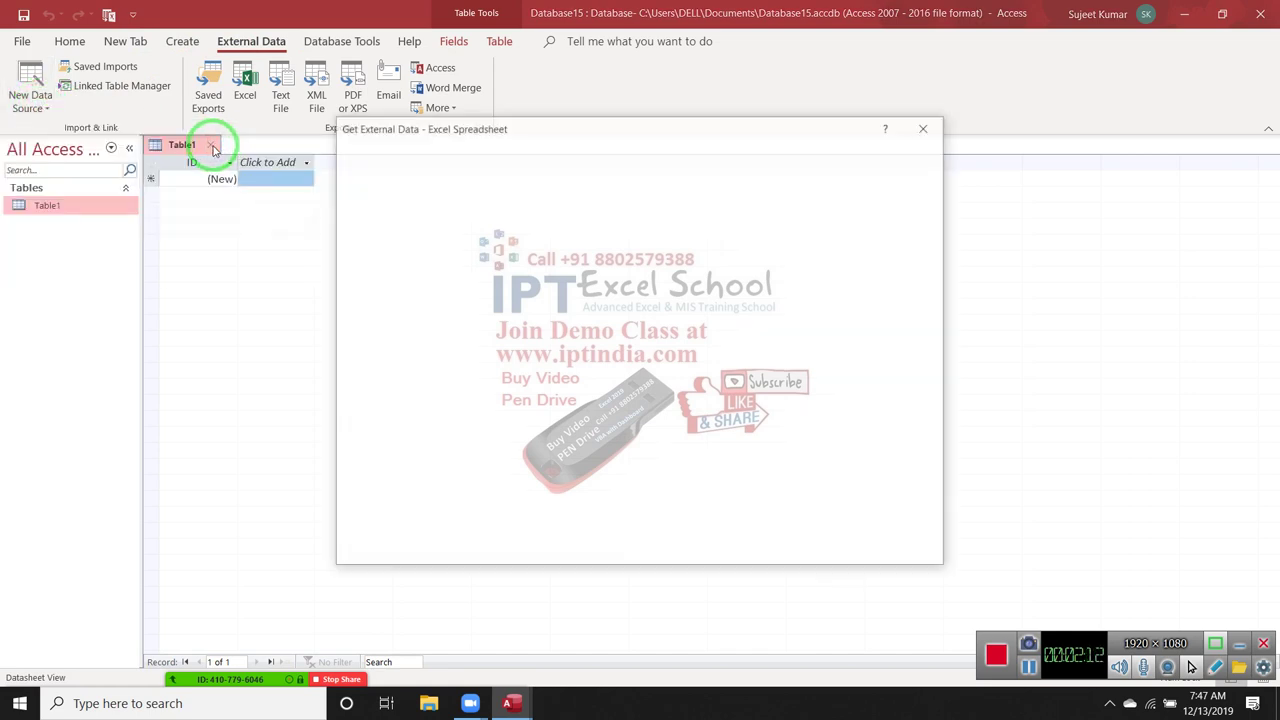
{"action": "left_click", "coordinate": [866, 244]}
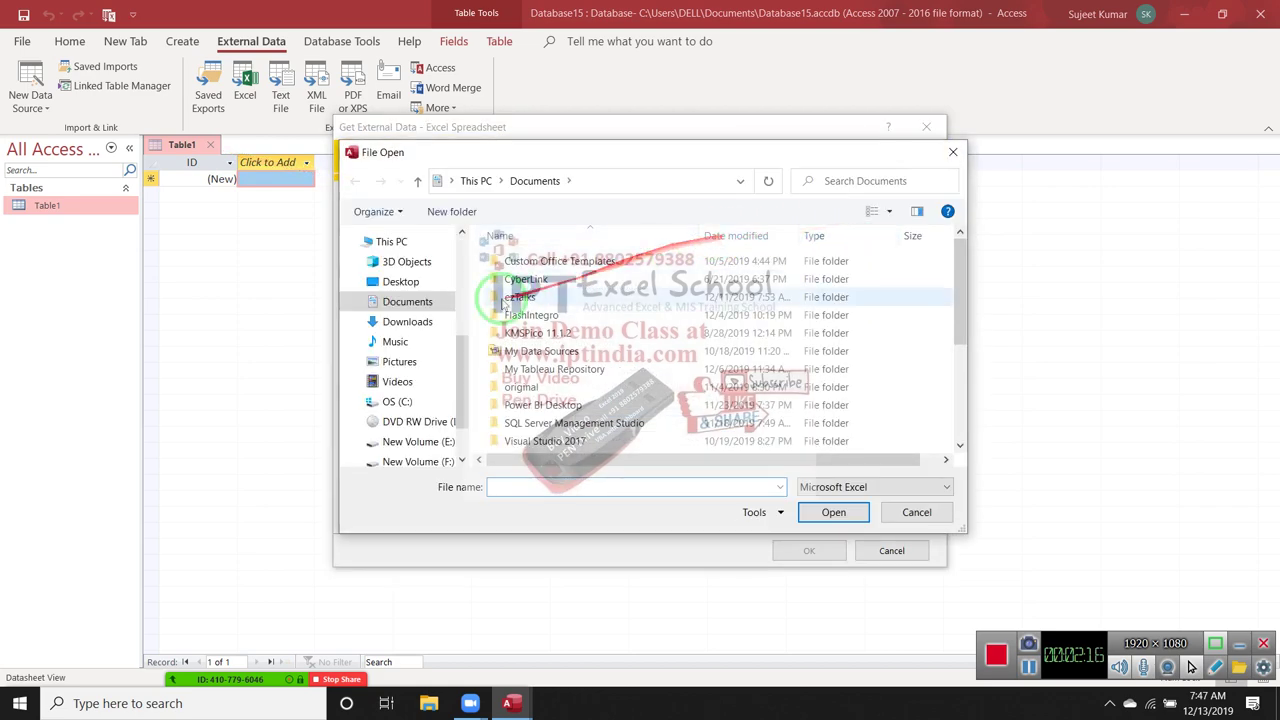
{"action": "left_click", "coordinate": [400, 281]}
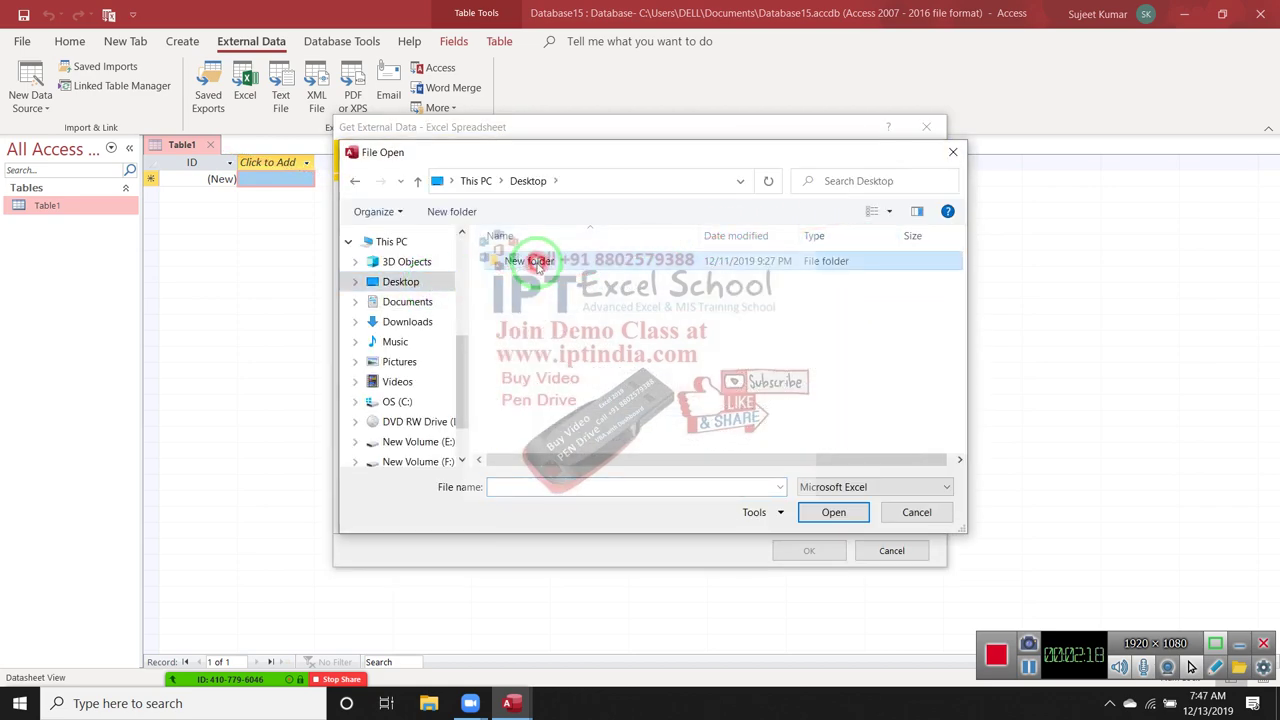
{"action": "double_click", "coordinate": [530, 262]}
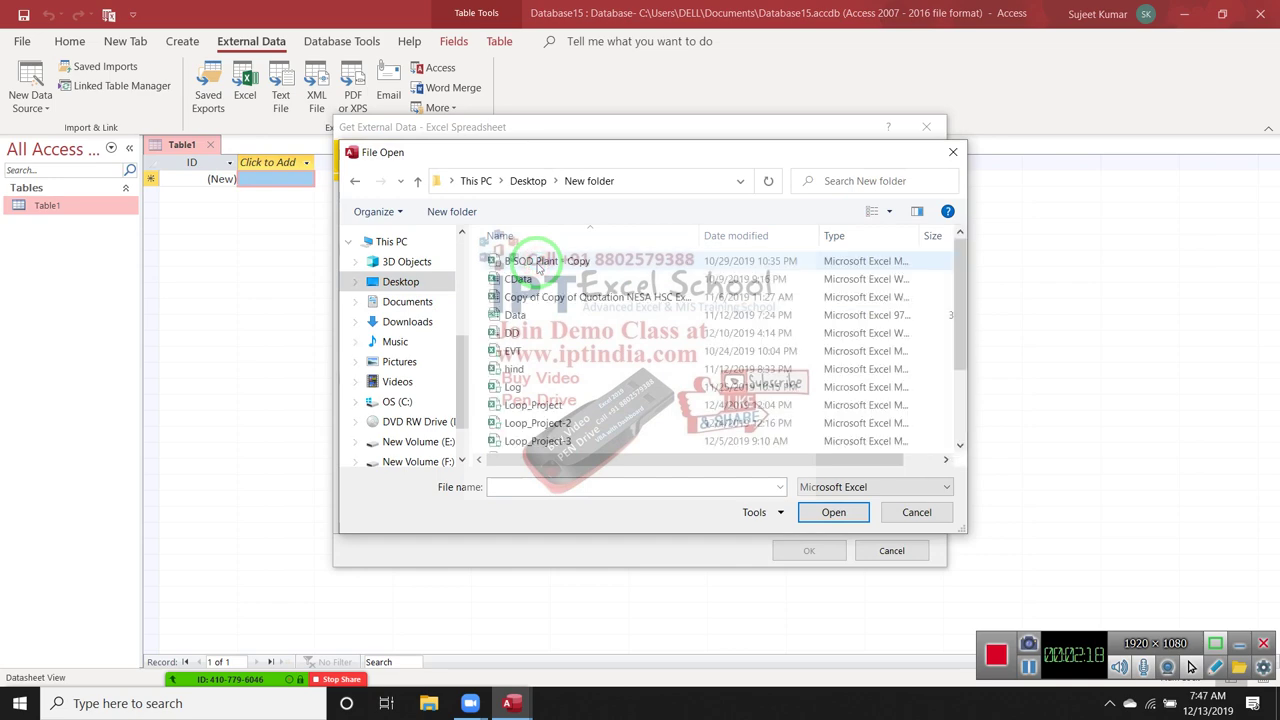
{"action": "left_click", "coordinate": [515, 333]}
{"action": "left_click", "coordinate": [845, 513]}
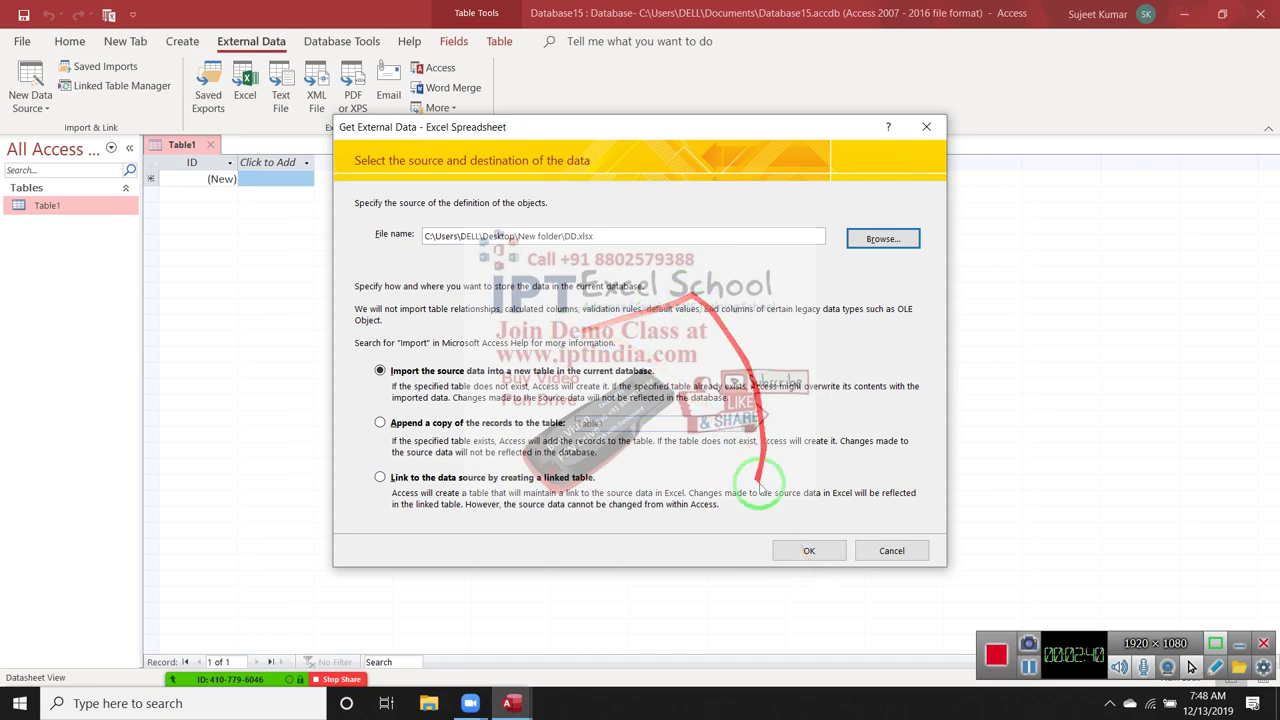
Step: Import the Data worksheet into a new table with an automatic primary key, without saving import steps
{"action": "left_click", "coordinate": [796, 553]}
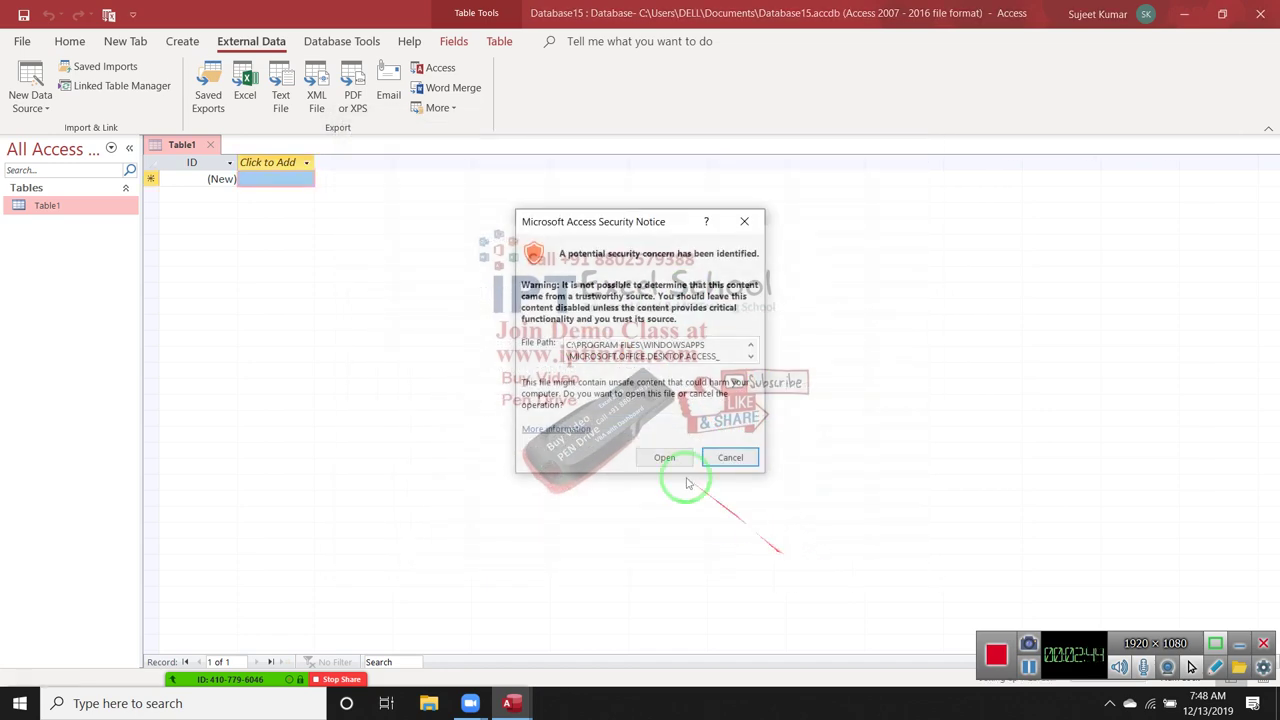
{"action": "left_click", "coordinate": [663, 457]}
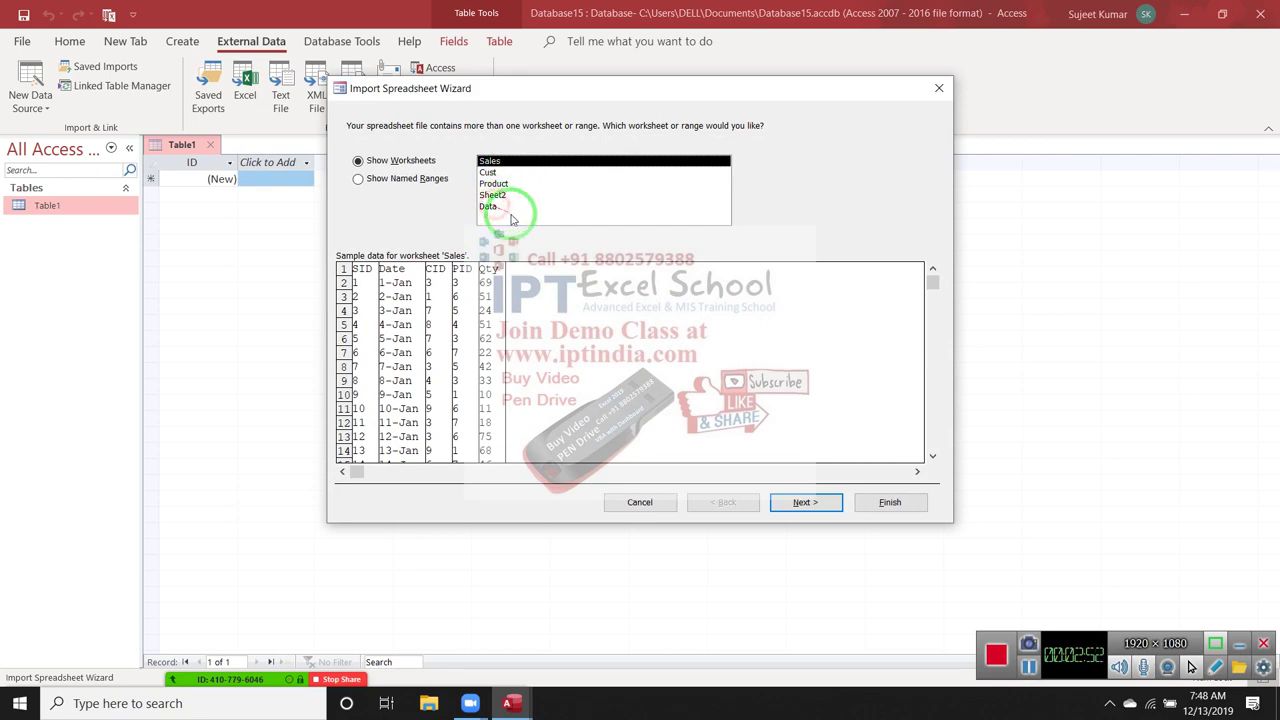
{"action": "left_click", "coordinate": [490, 206]}
{"action": "left_click", "coordinate": [805, 502]}
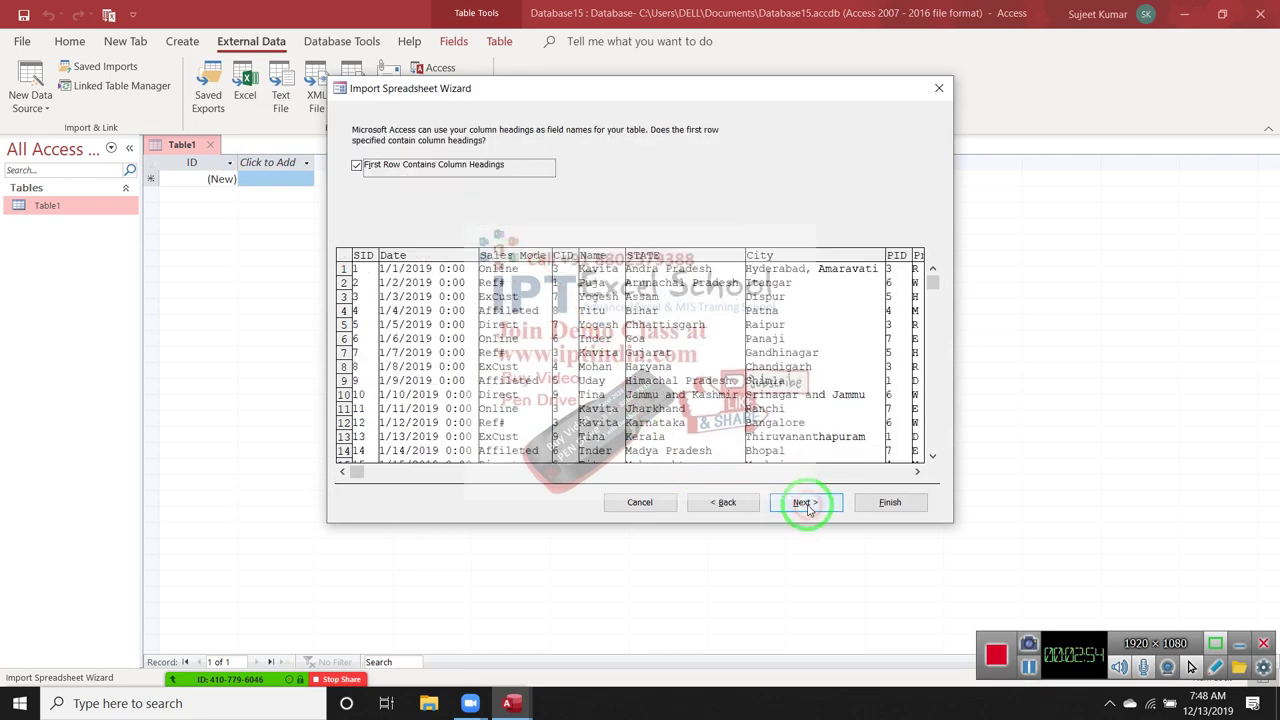
{"action": "left_click", "coordinate": [806, 503]}
{"action": "left_click", "coordinate": [806, 503]}
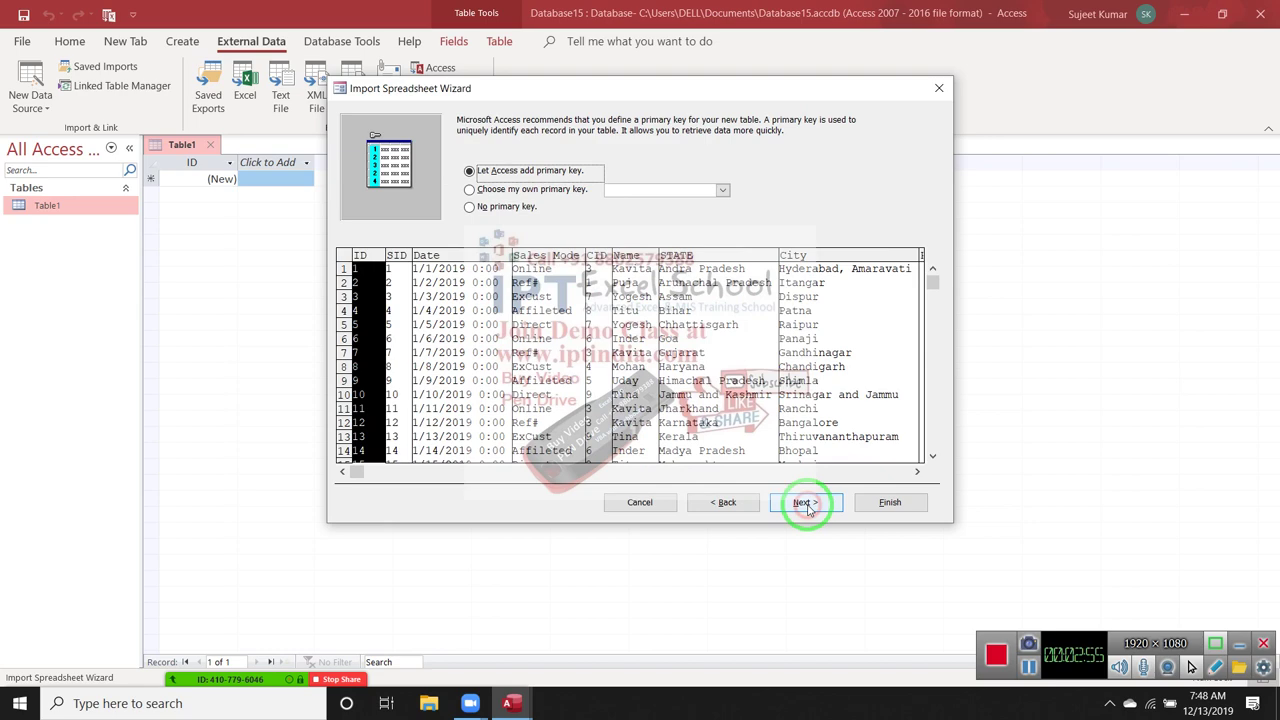
{"action": "left_click", "coordinate": [889, 503]}
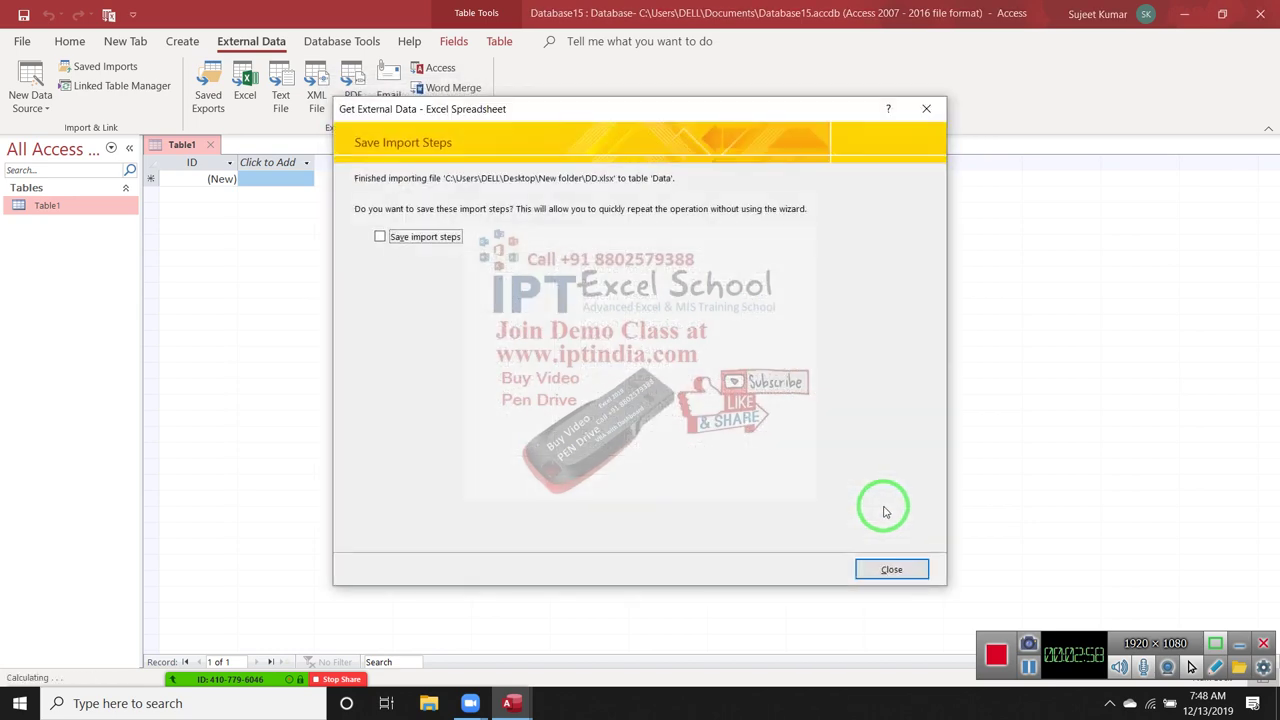
{"action": "left_click", "coordinate": [891, 568]}
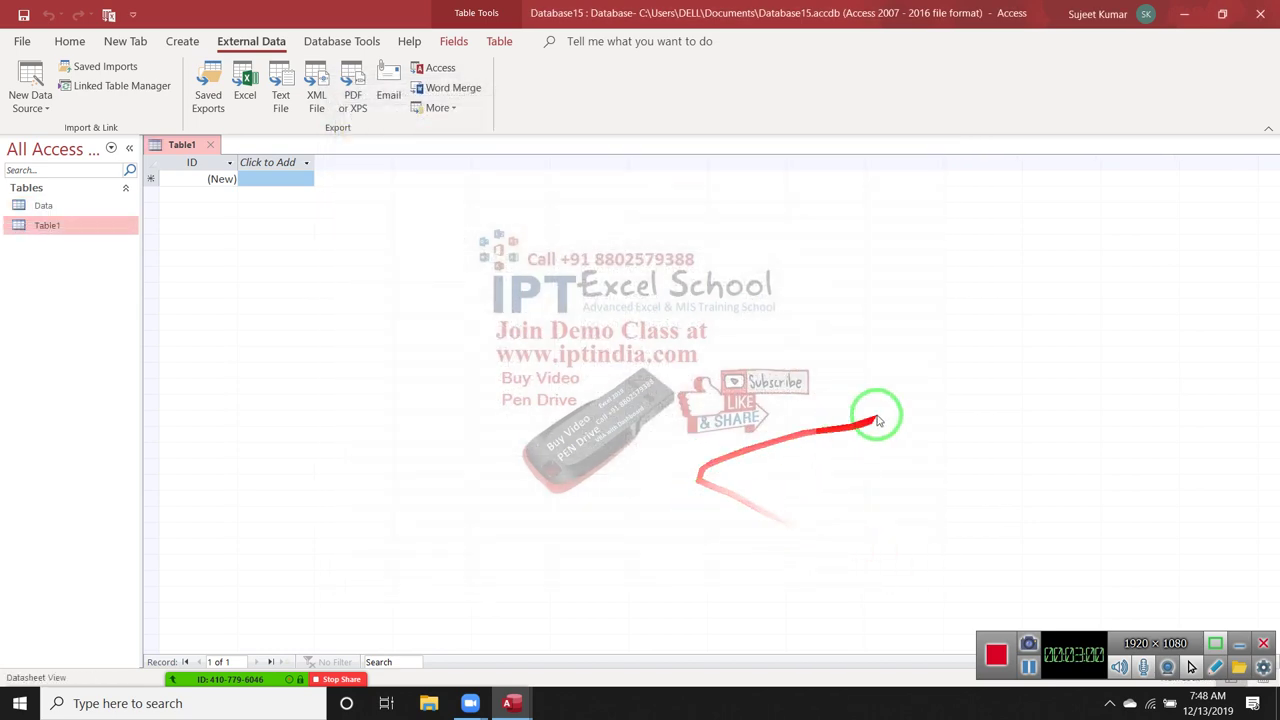
Step: Open the imported Data table, browse through its records, then close it
{"action": "double_click", "coordinate": [80, 207]}
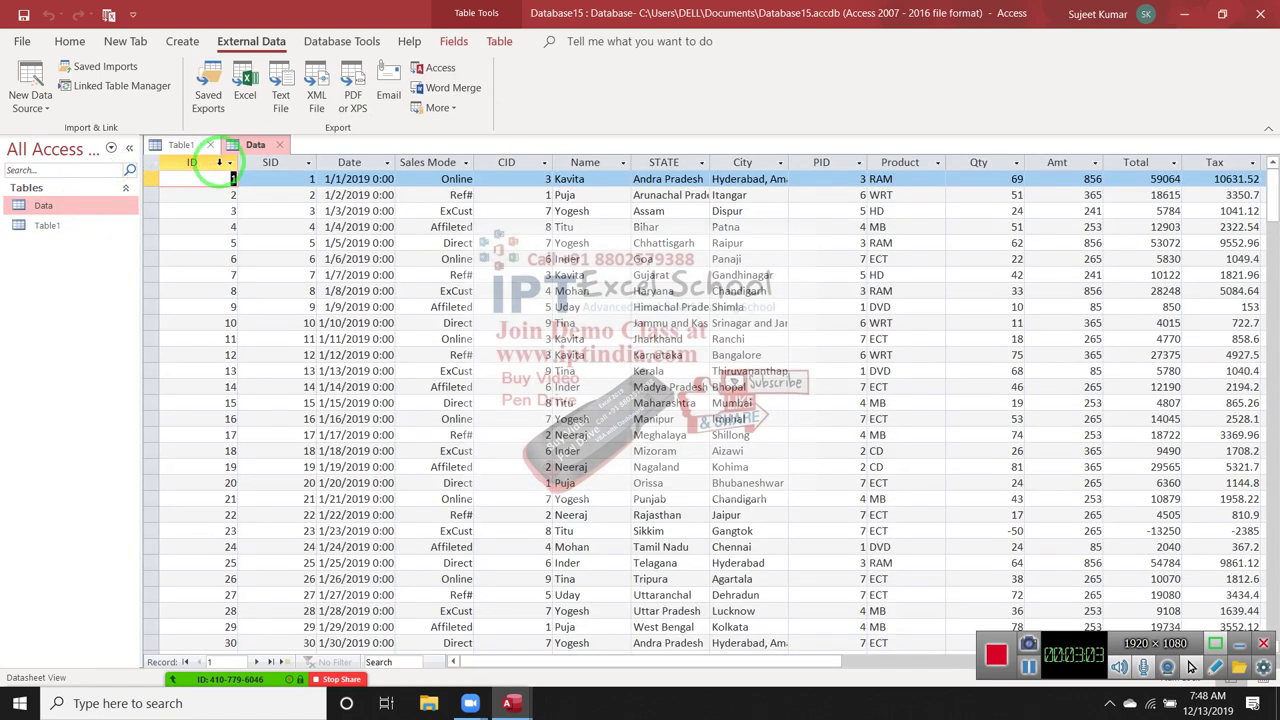
{"action": "left_click", "coordinate": [227, 163]}
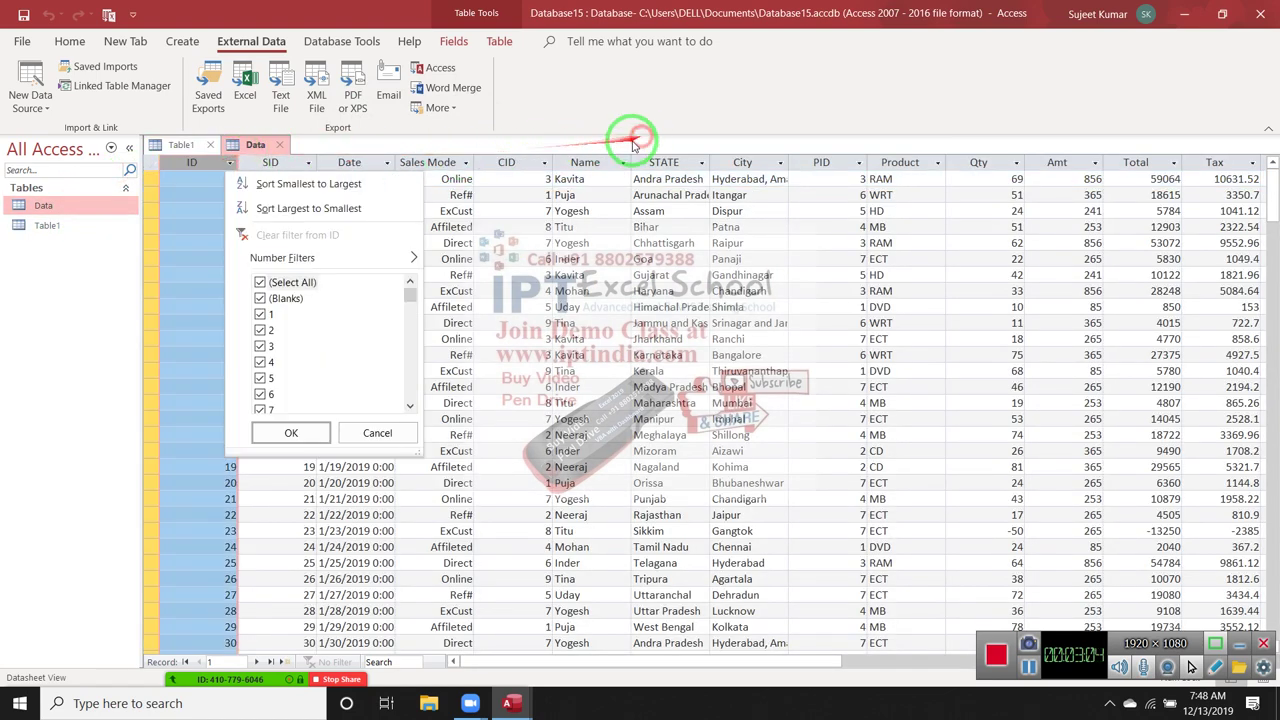
{"action": "left_click", "coordinate": [571, 148]}
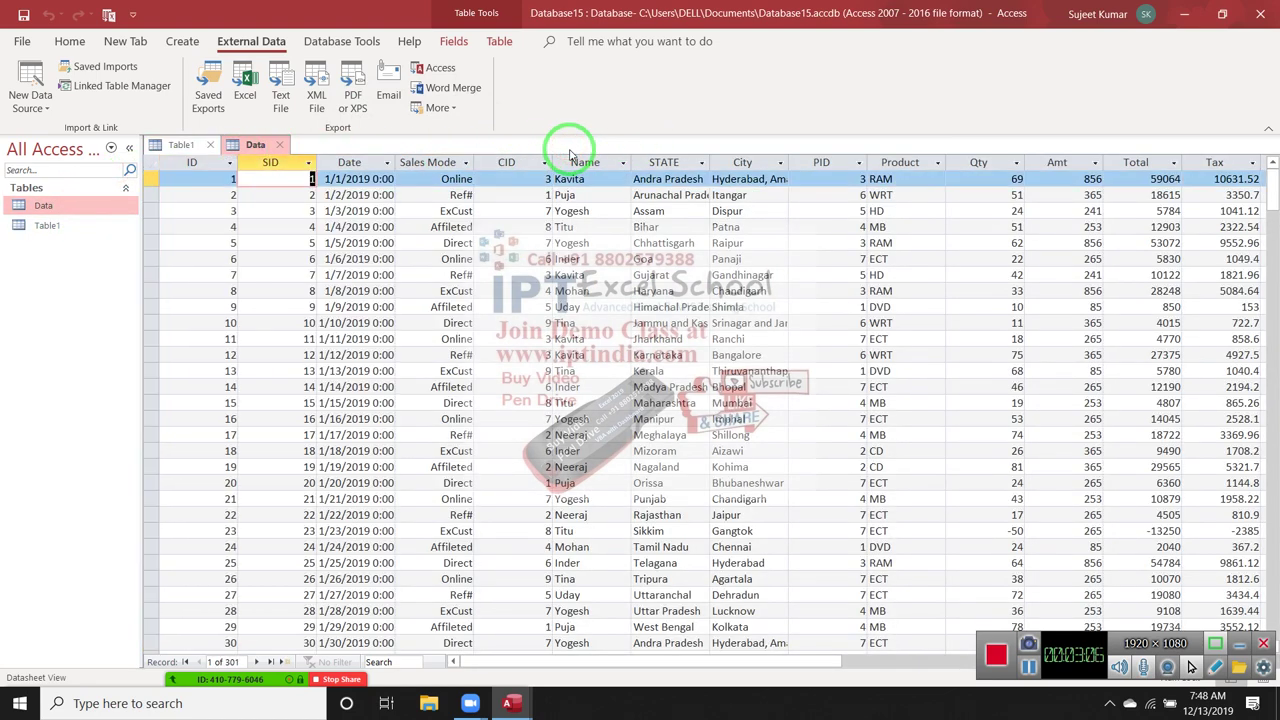
{"action": "key", "text": "Tab"}
{"action": "key", "text": "Tab"}
{"action": "key", "text": "Tab"}
{"action": "key", "text": "Down"}
{"action": "key", "text": "Down"}
{"action": "key", "text": "Left"}
{"action": "key", "text": "Left"}
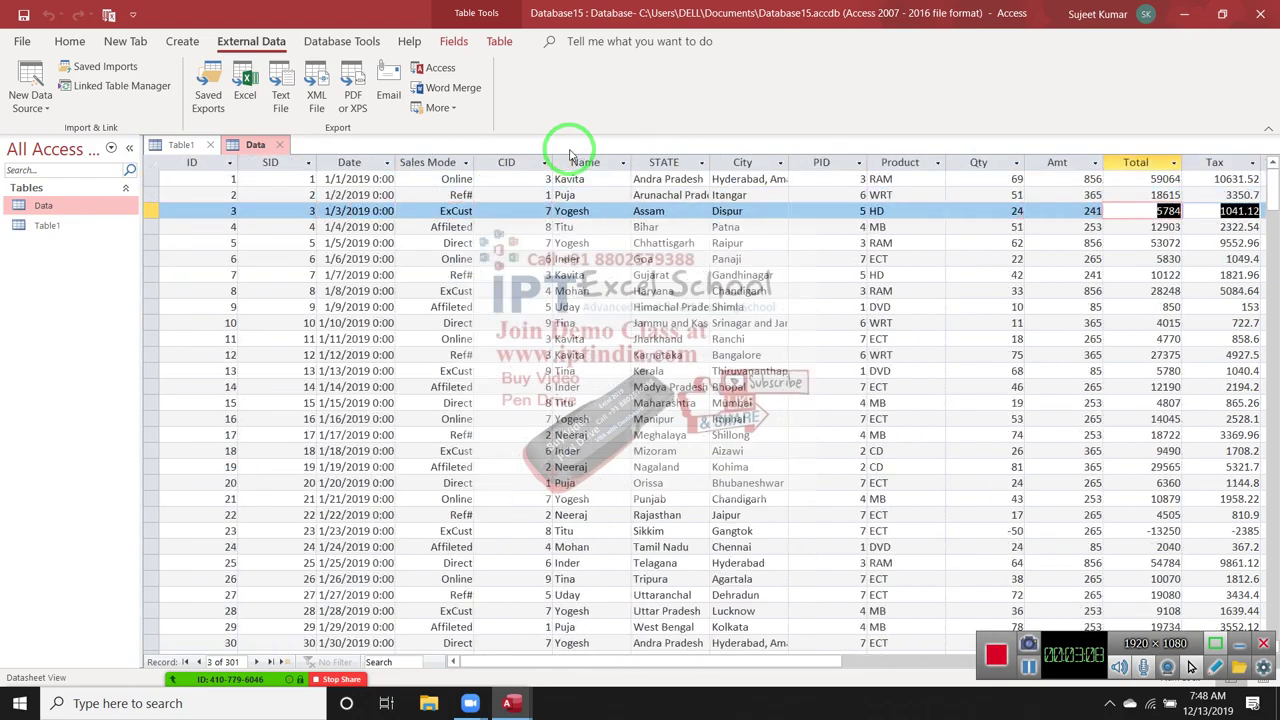
{"action": "key", "text": "Down"}
{"action": "key", "text": "Left"}
{"action": "key", "text": "Left"}
{"action": "key", "text": "Down"}
{"action": "key", "text": "Left"}
{"action": "key", "text": "Left"}
{"action": "key", "text": "Left"}
{"action": "key", "text": "Left"}
{"action": "key", "text": "Up"}
{"action": "key", "text": "Right"}
{"action": "key", "text": "Right"}
{"action": "key", "text": "Right"}
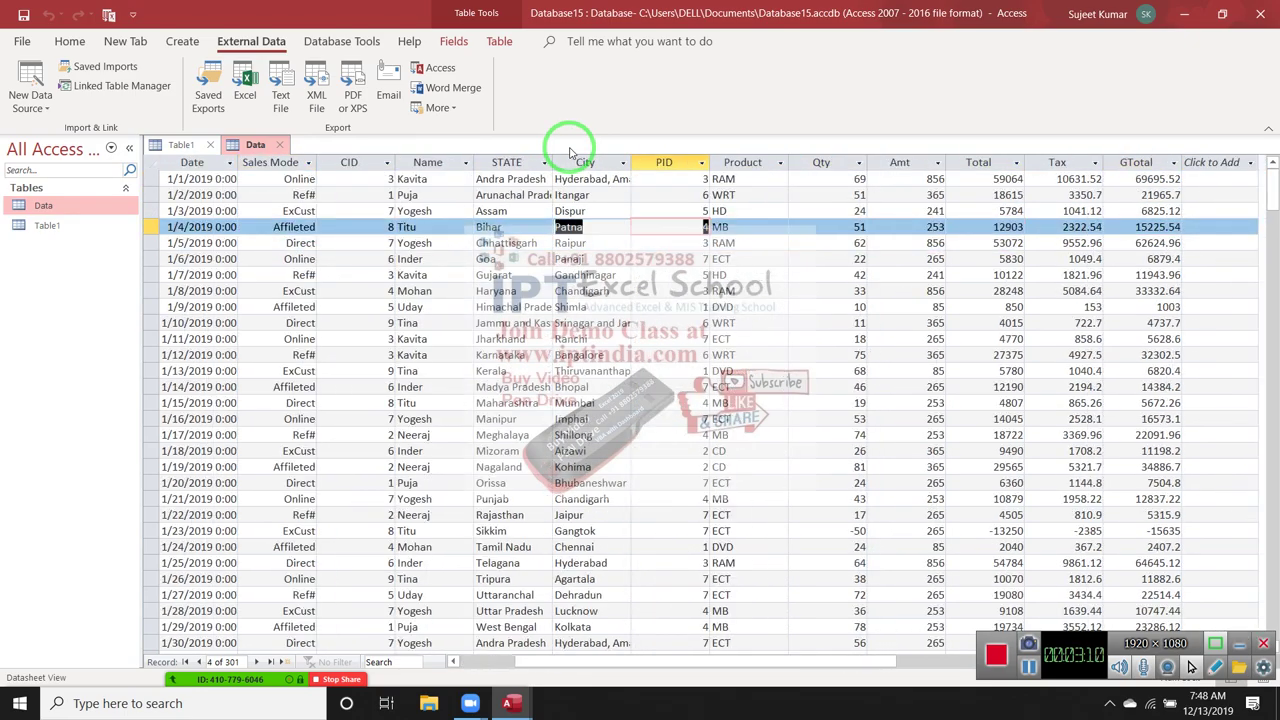
{"action": "key", "text": "Up"}
{"action": "key", "text": "Right"}
{"action": "key", "text": "Up"}
{"action": "key", "text": "Right"}
{"action": "key", "text": "Right"}
{"action": "key", "text": "Up"}
{"action": "key", "text": "Home"}
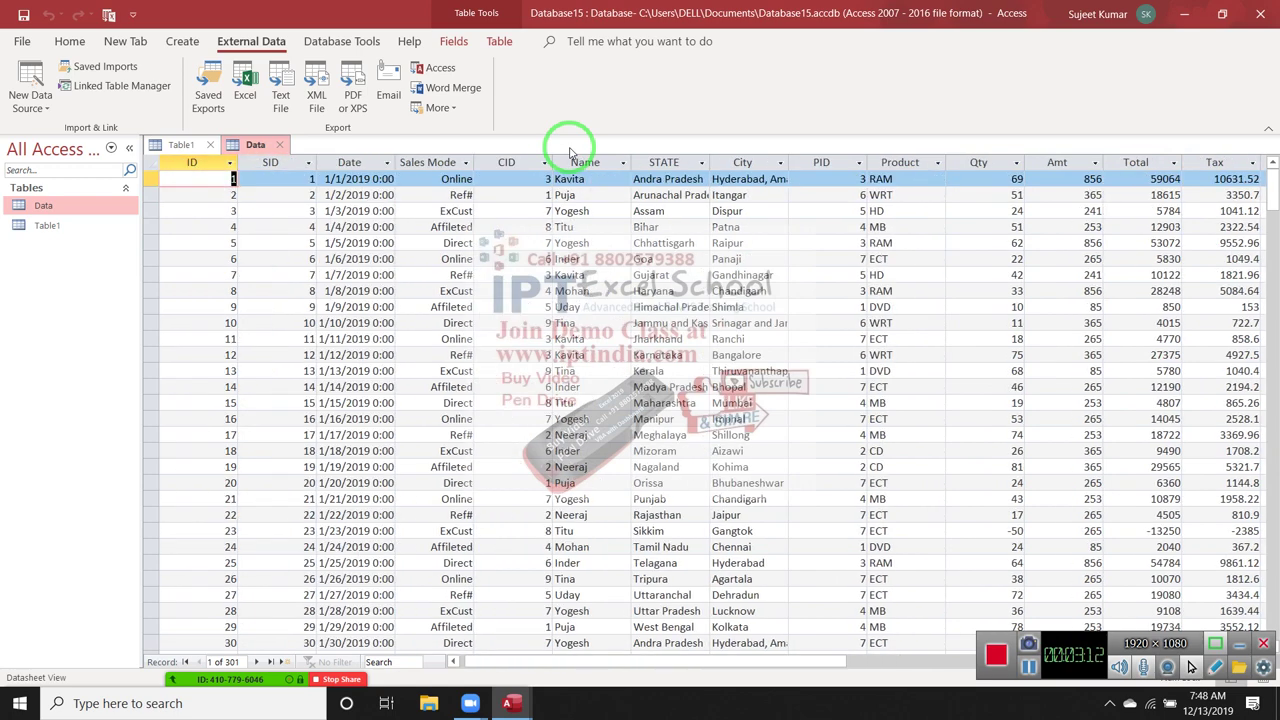
{"action": "left_click", "coordinate": [279, 145]}
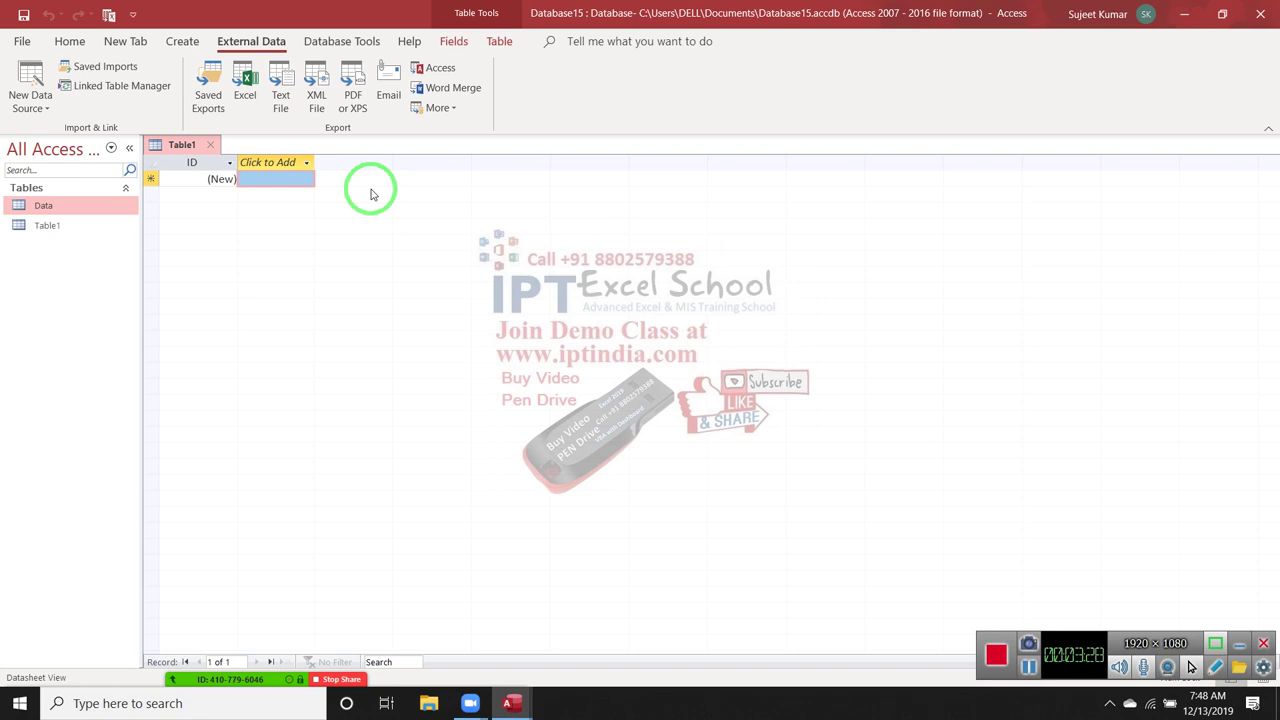
Step: Add Short Text fields CName and City and a Number field Amt to Table1
{"action": "left_click", "coordinate": [305, 163]}
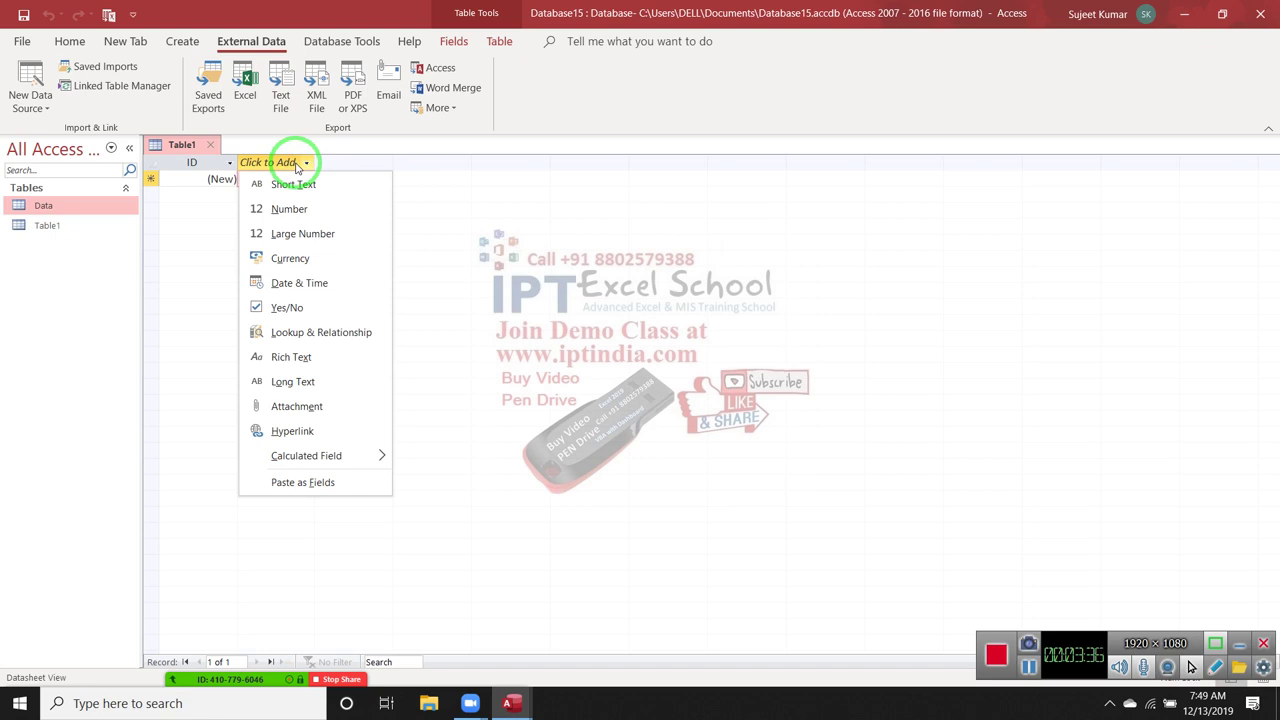
{"action": "left_click", "coordinate": [288, 184]}
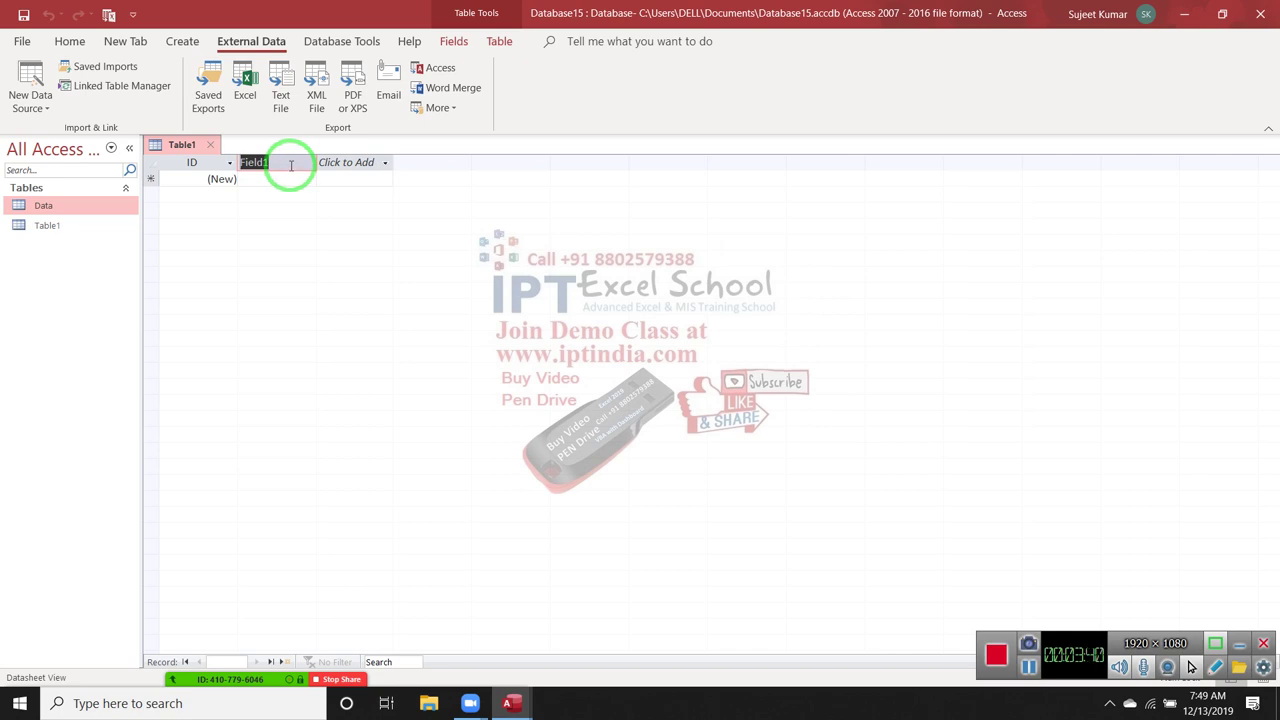
{"action": "type", "text": "CN"}
{"action": "type", "text": "Ame"}
{"action": "key", "text": "Return"}
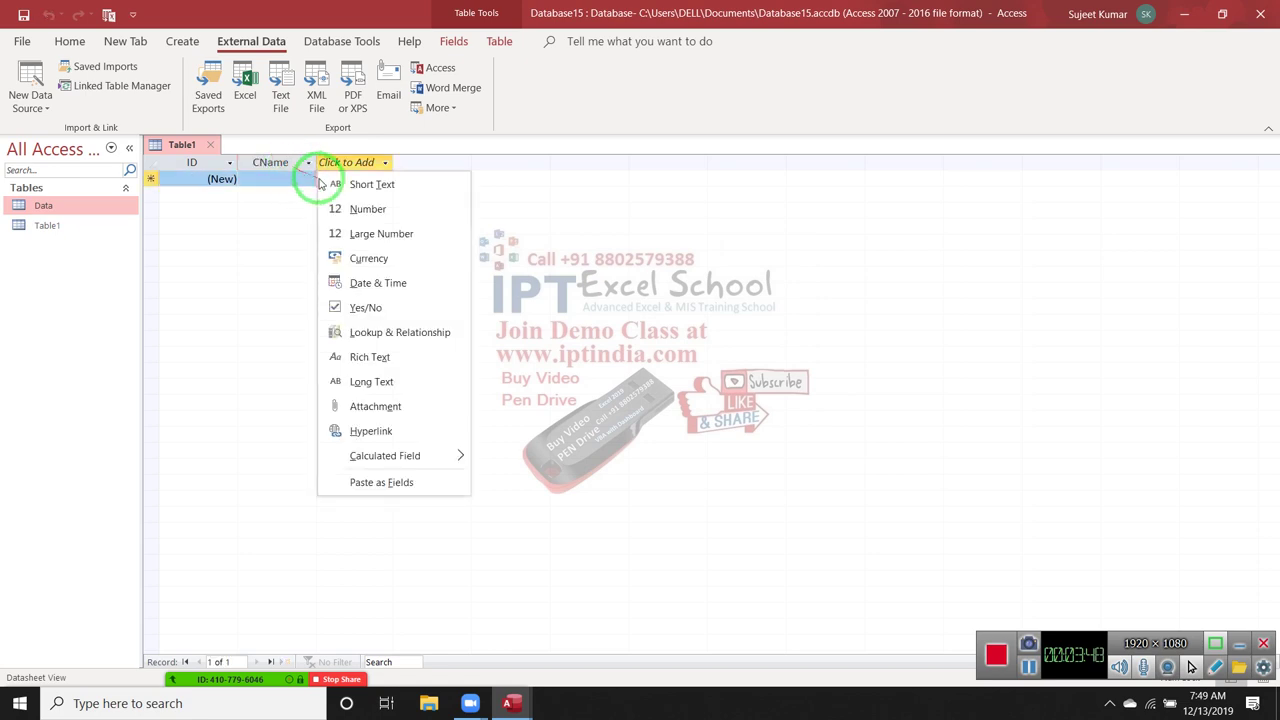
{"action": "left_click", "coordinate": [349, 185]}
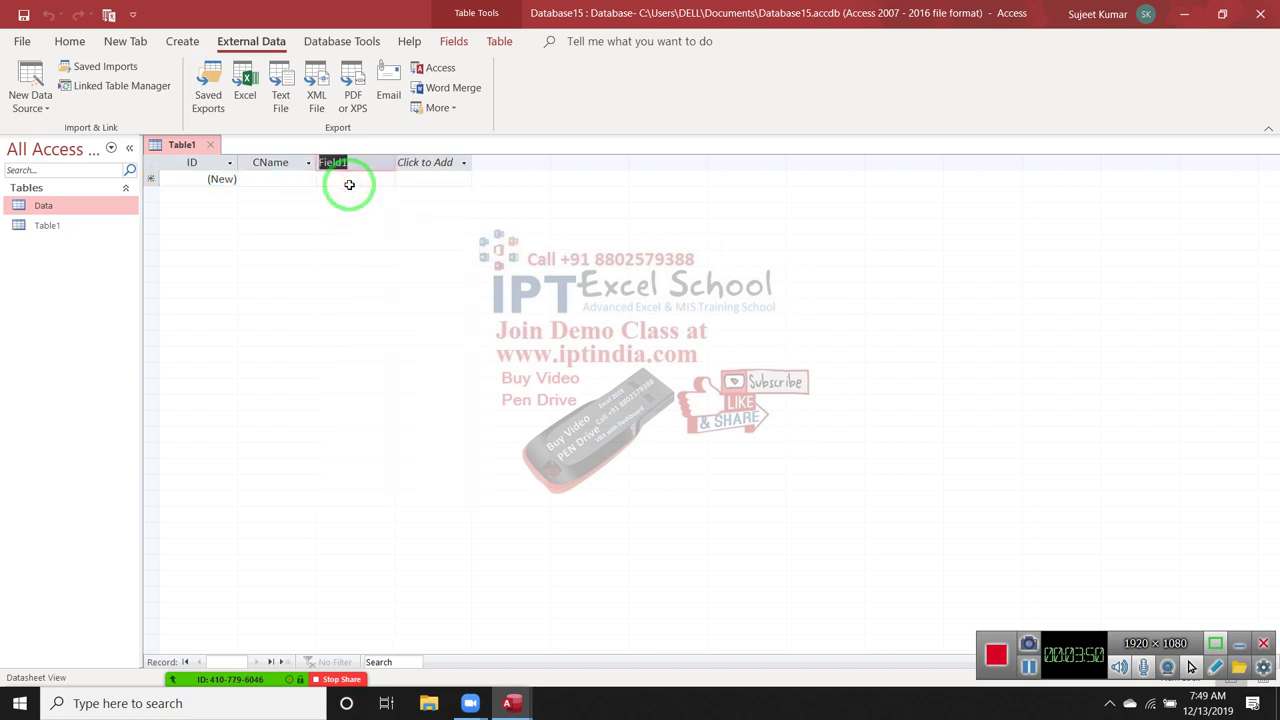
{"action": "type", "text": "City"}
{"action": "key", "text": "Return"}
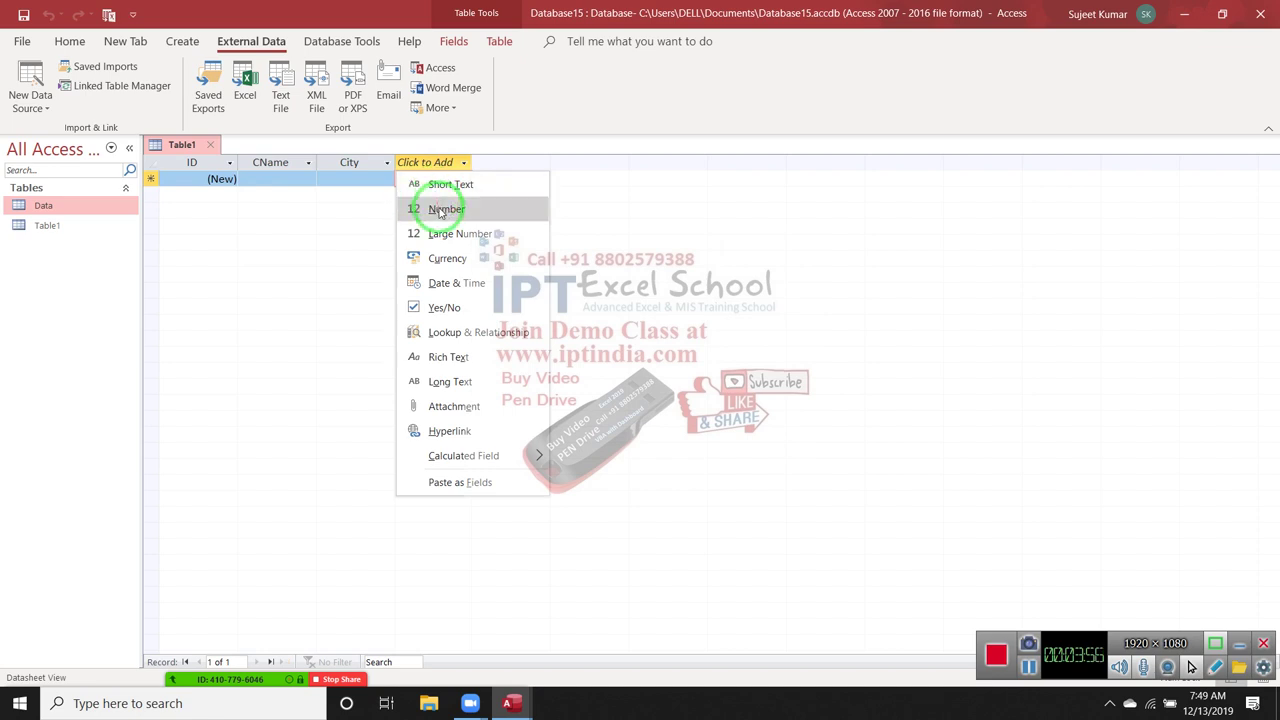
{"action": "left_click", "coordinate": [440, 210]}
{"action": "type", "text": "Amt"}
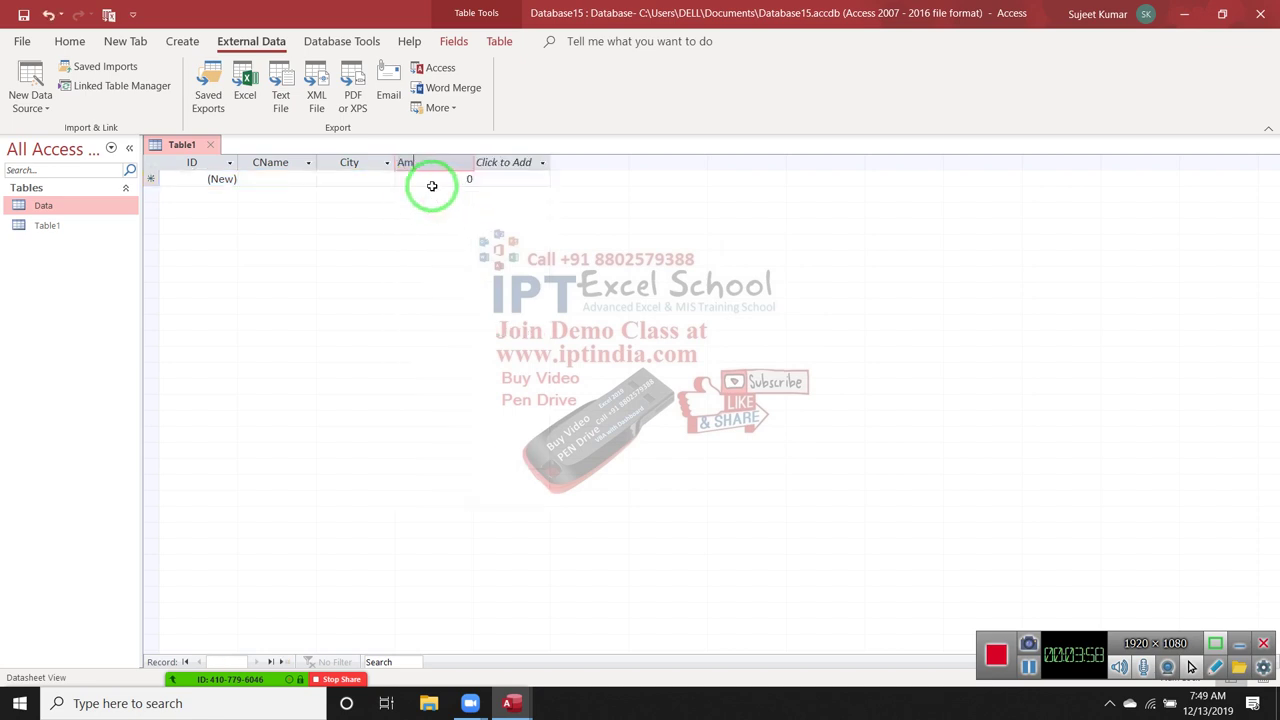
{"action": "left_click", "coordinate": [379, 186]}
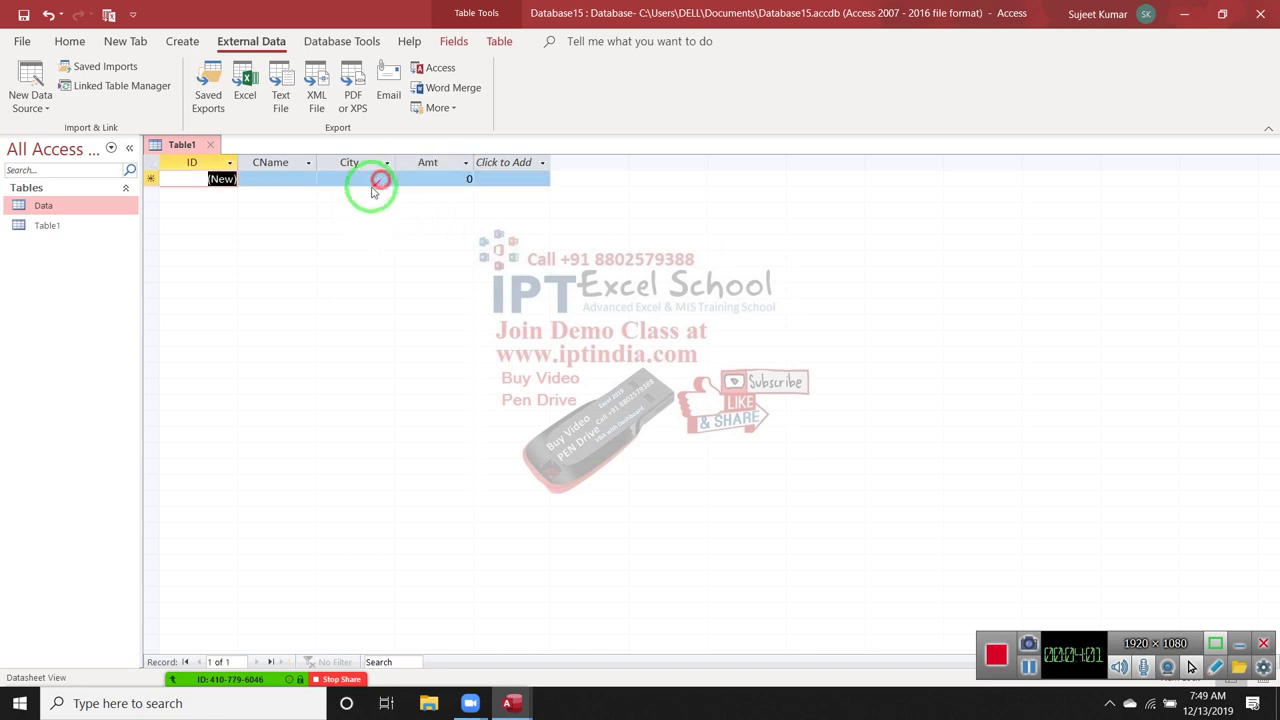
{"action": "left_click", "coordinate": [273, 180]}
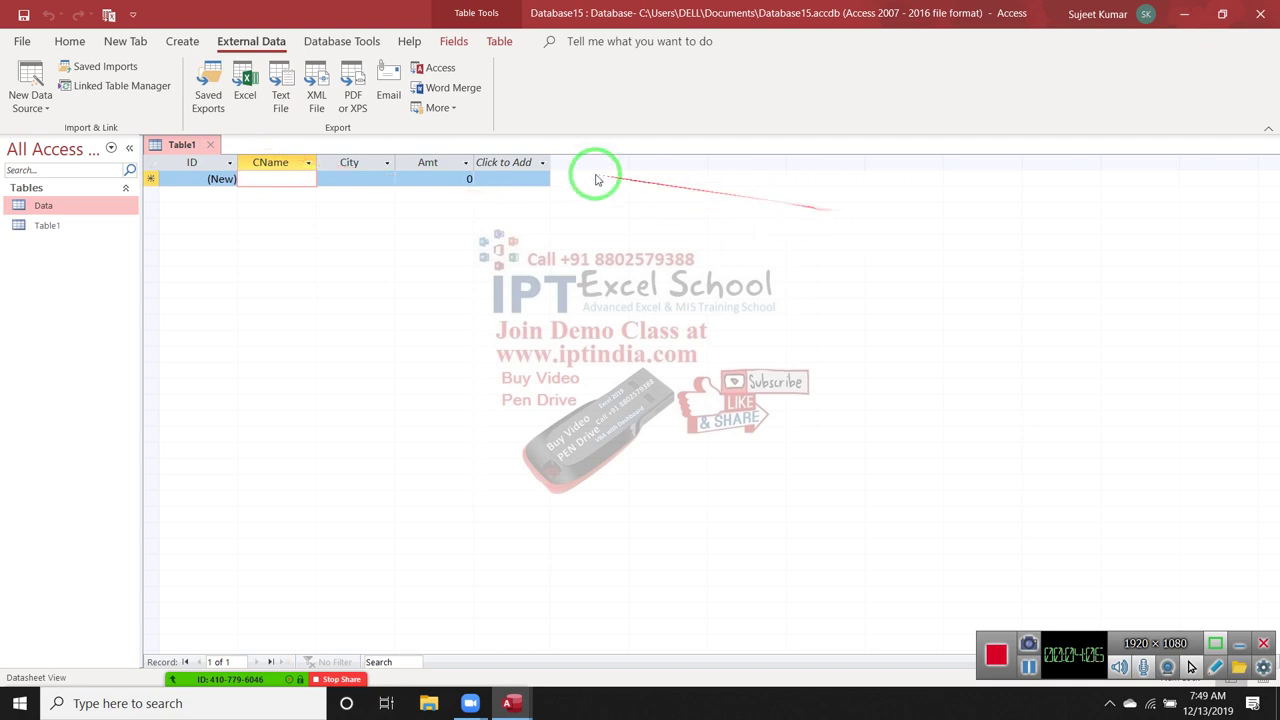
Step: Save the table as Table1 and reopen it for data entry
{"action": "left_click", "coordinate": [209, 145]}
{"action": "left_click", "coordinate": [583, 398]}
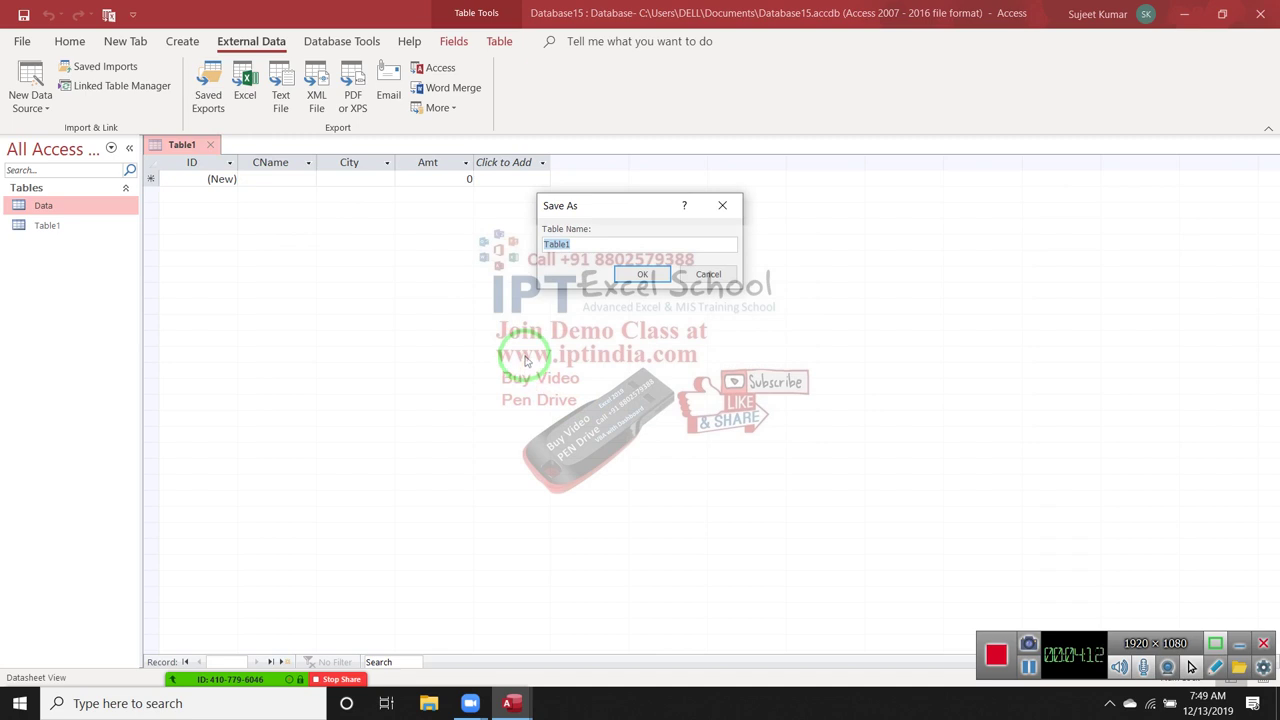
{"action": "key", "text": "Return"}
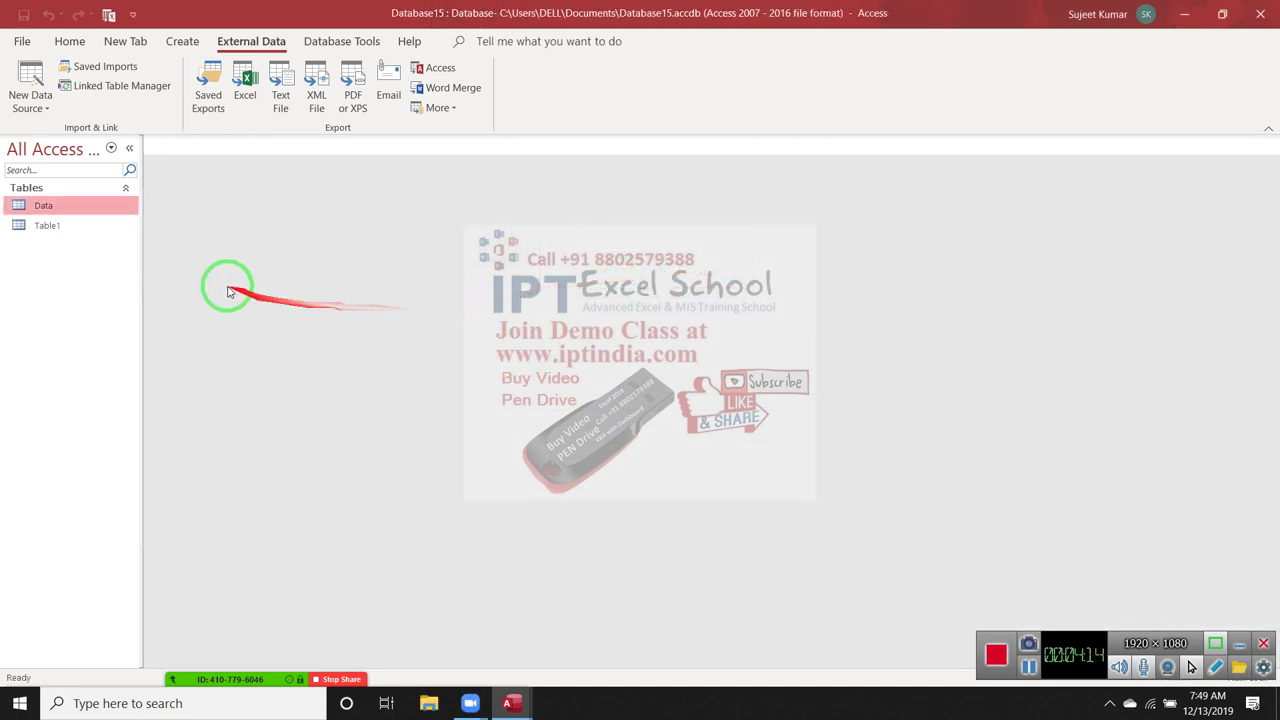
{"action": "left_click", "coordinate": [110, 228]}
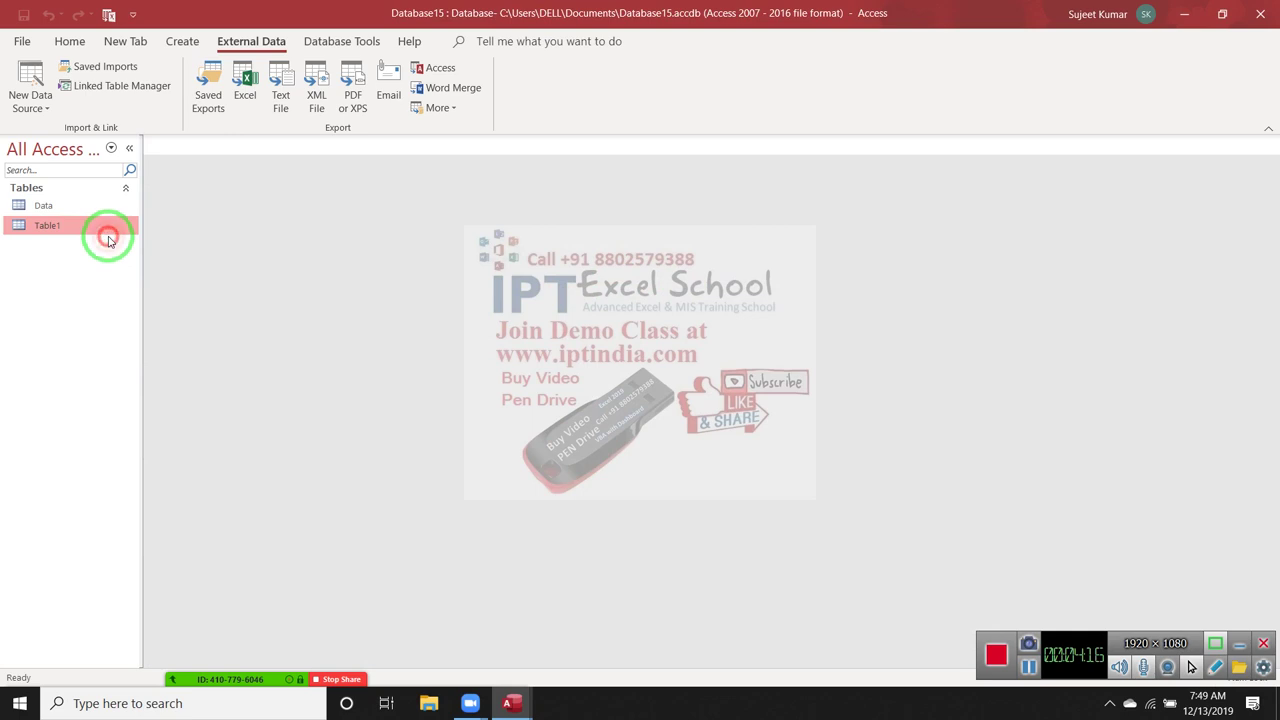
{"action": "double_click", "coordinate": [105, 232]}
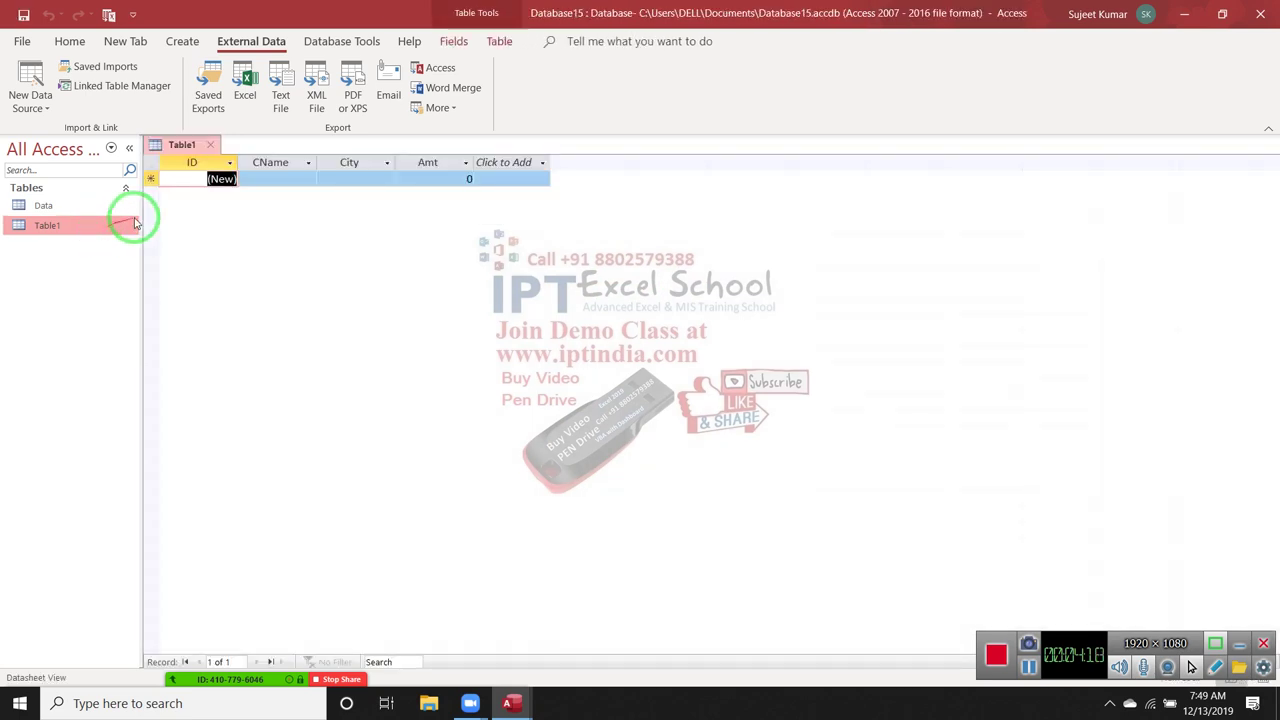
{"action": "key", "text": "Tab"}
Step: Enter the first record: Puja, Delhi, 6524
{"action": "type", "text": "P"}
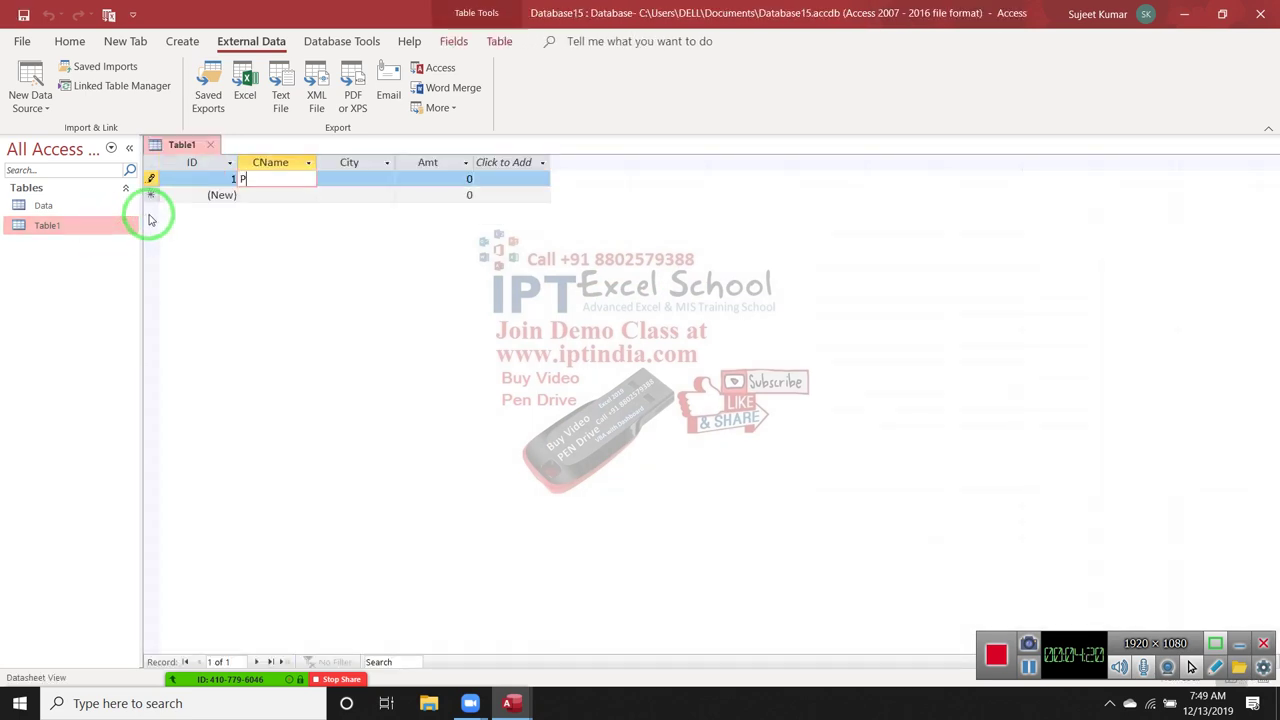
{"action": "type", "text": "uja"}
{"action": "key", "text": "Tab"}
{"action": "type", "text": "Del"}
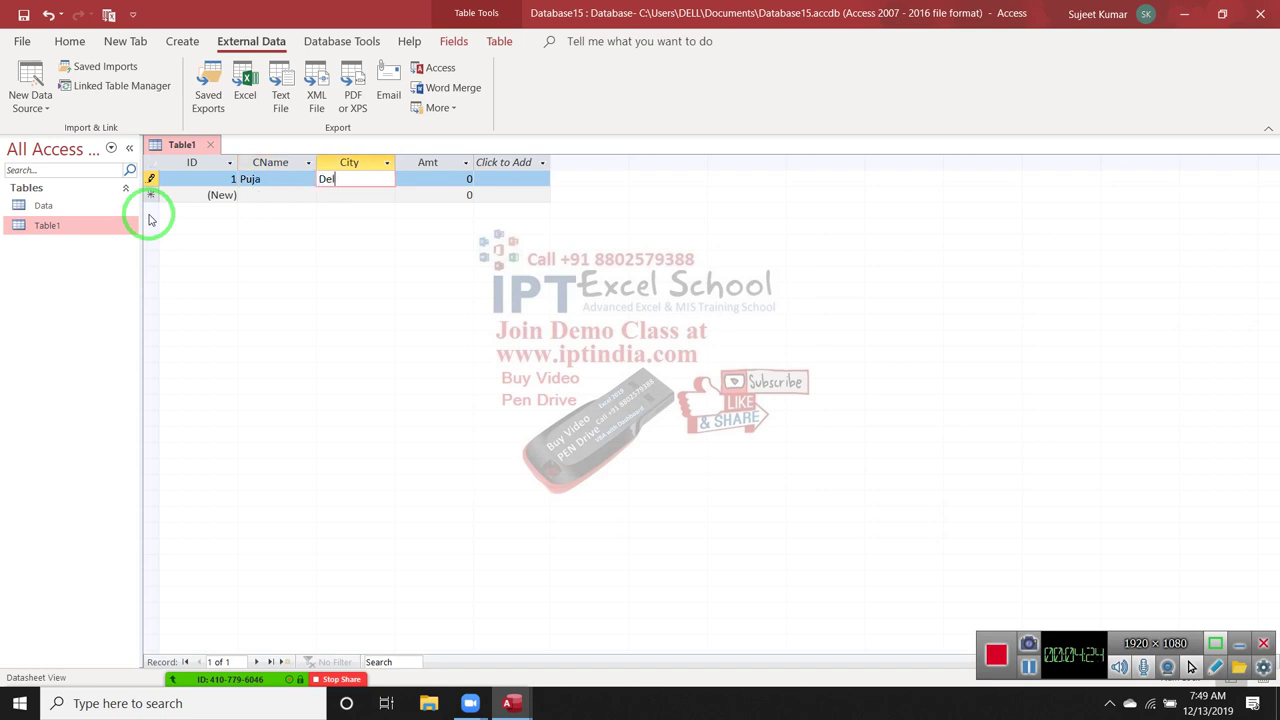
{"action": "type", "text": "hi"}
{"action": "key", "text": "Tab"}
{"action": "type", "text": "6524"}
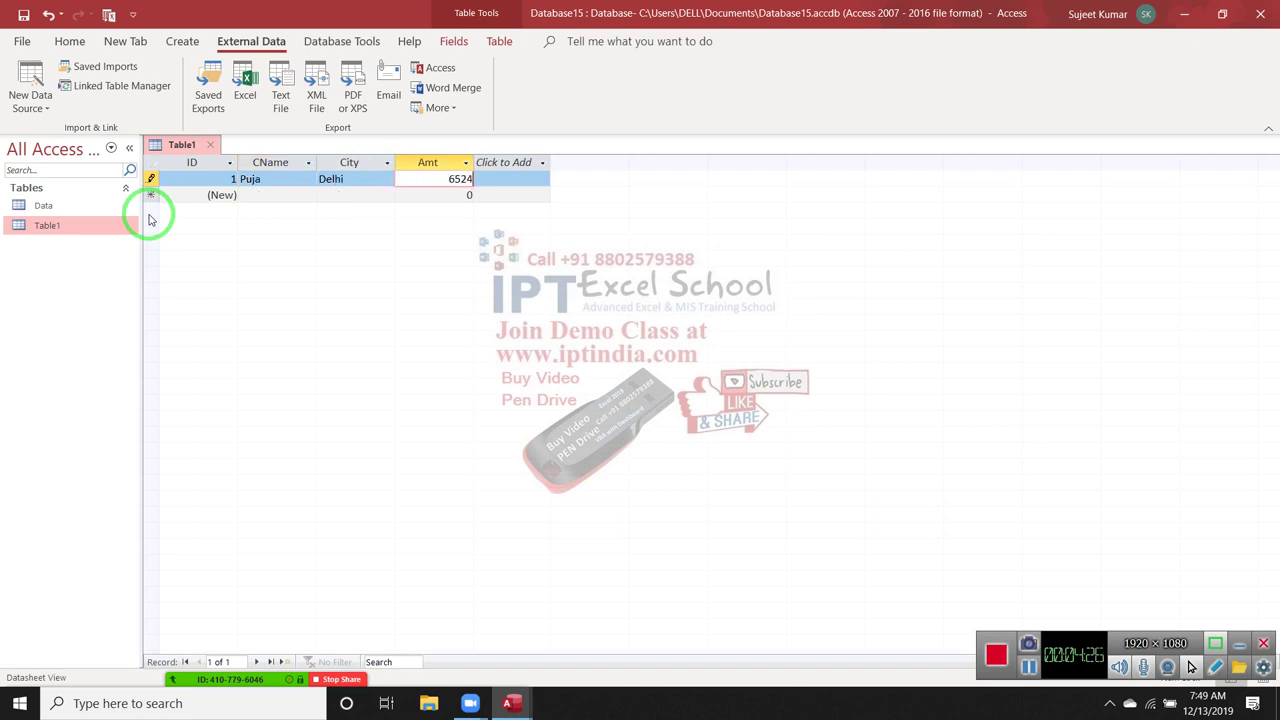
{"action": "key", "text": "Tab"}
Step: Enter the second record: Om, Indour, 7855
{"action": "type", "text": "Om"}
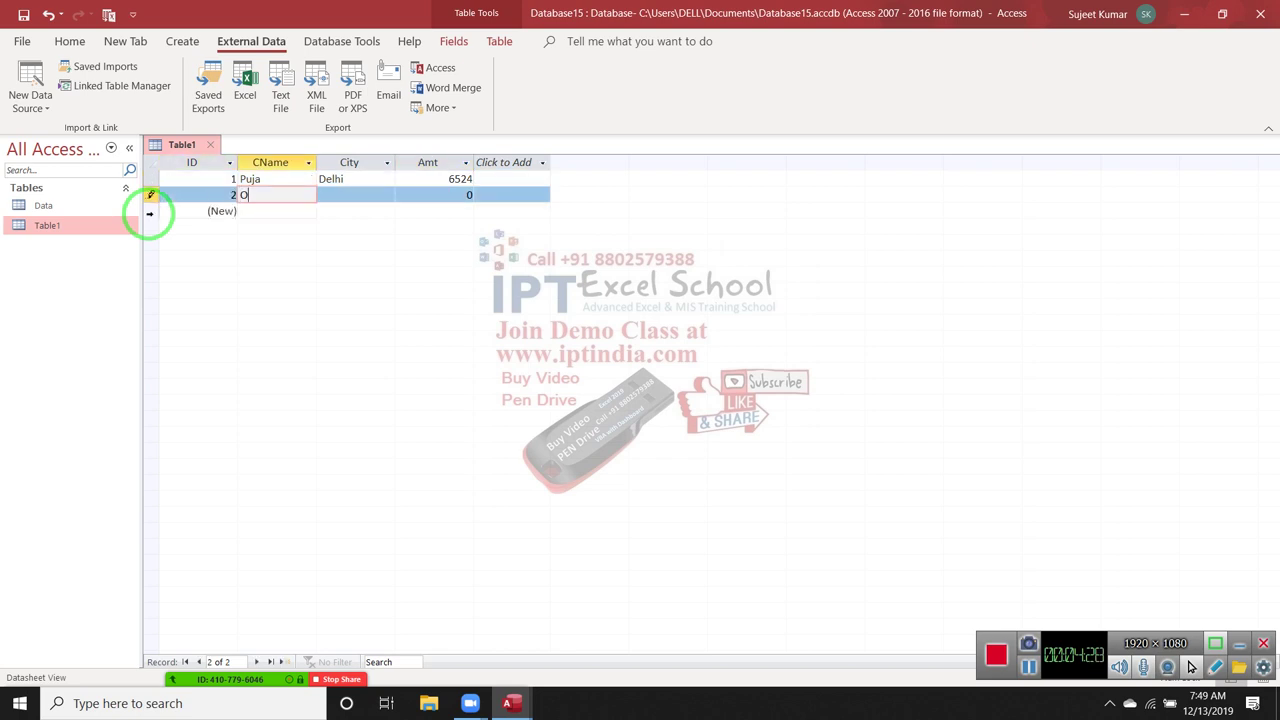
{"action": "key", "text": "Tab"}
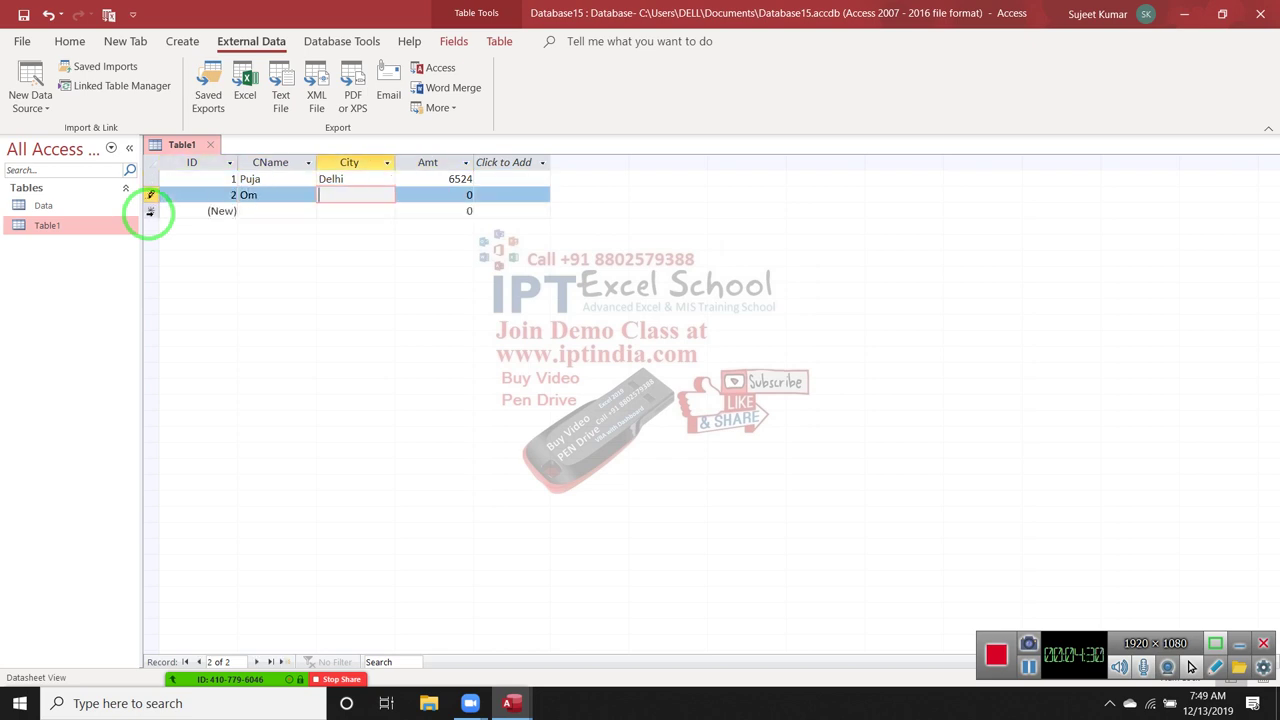
{"action": "type", "text": "Indour"}
{"action": "key", "text": "Tab"}
{"action": "type", "text": "7855"}
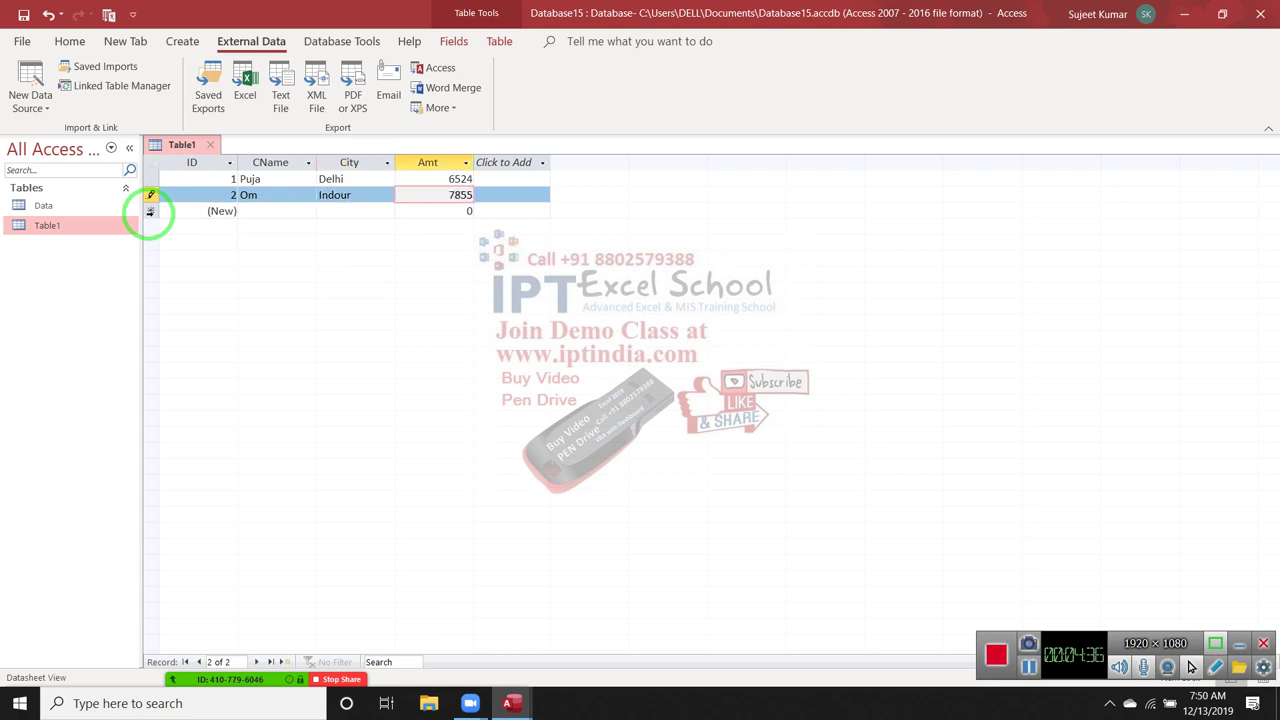
{"action": "key", "text": "Tab"}
{"action": "key", "text": "Tab"}
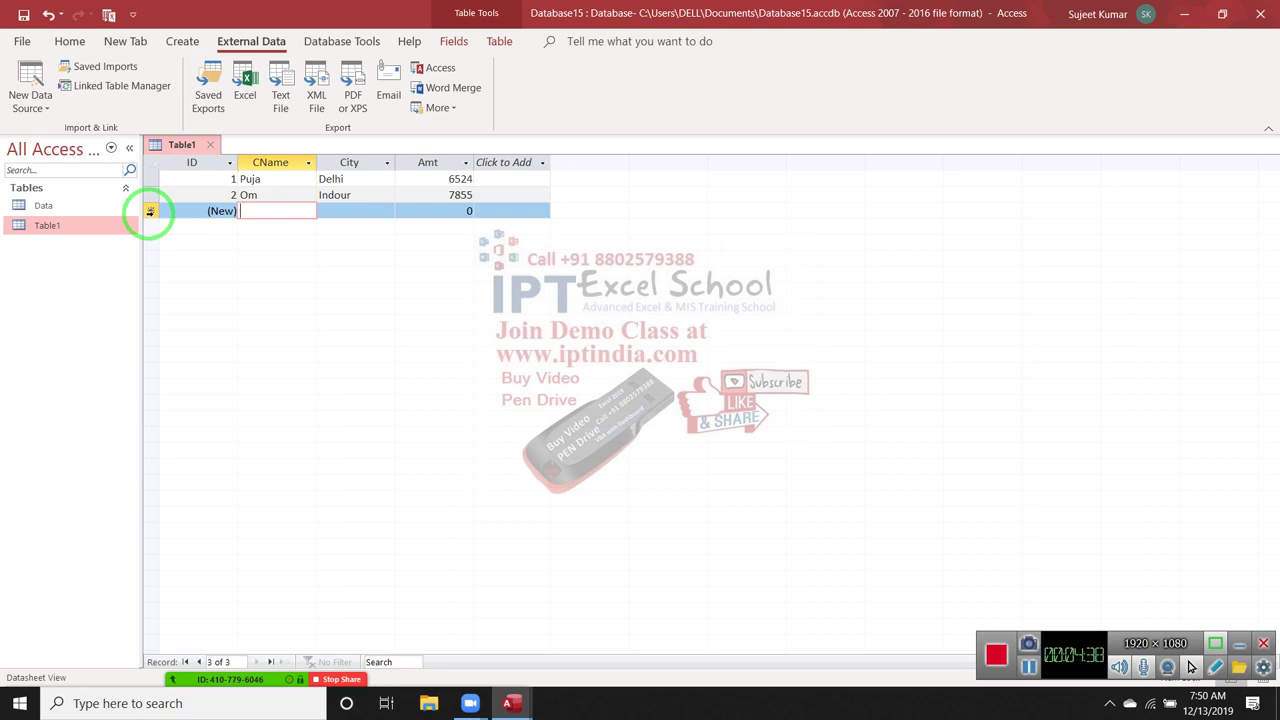
Step: Enter the third record: Yogesh, Noida, 9546
{"action": "type", "text": "Yogesh"}
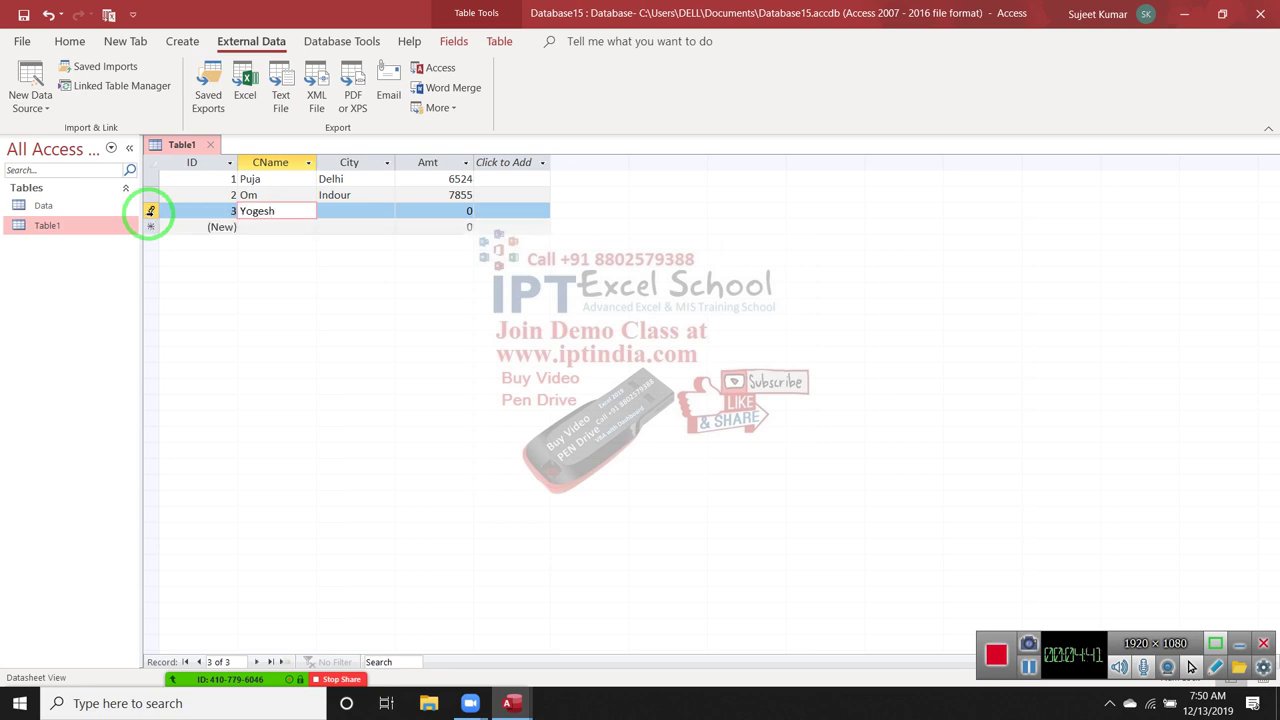
{"action": "key", "text": "Tab"}
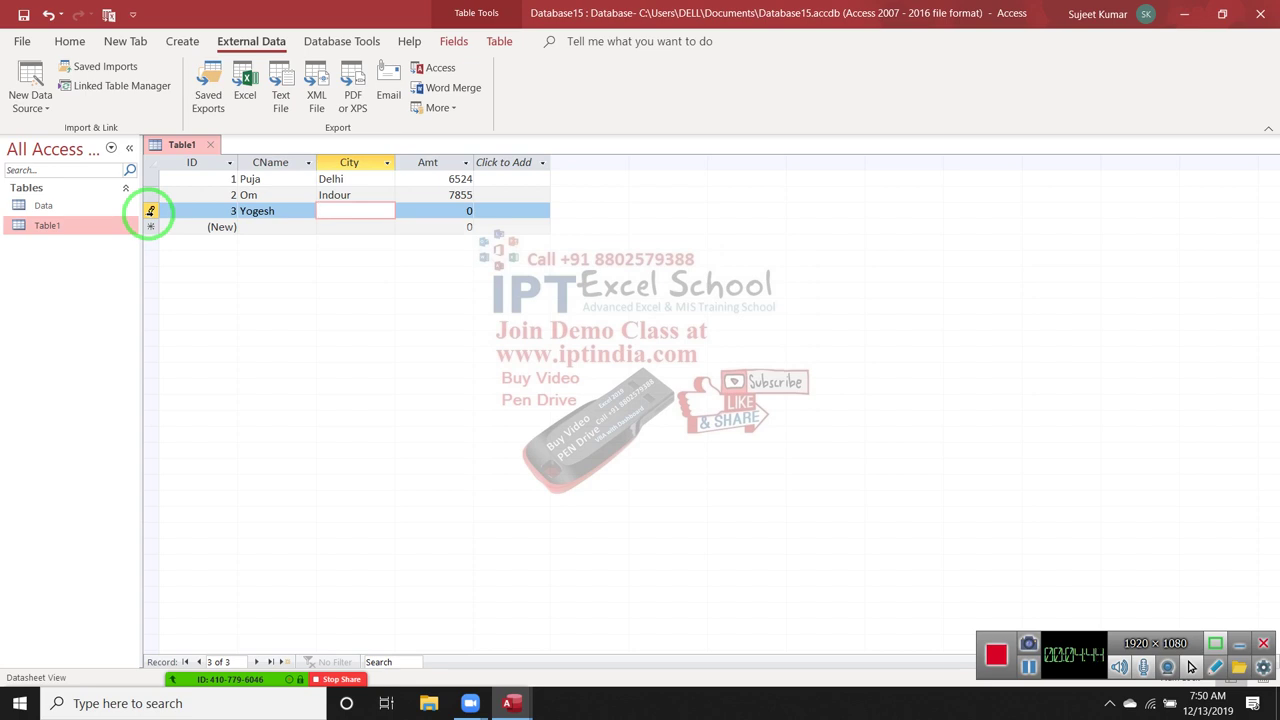
{"action": "type", "text": "Noida"}
{"action": "key", "text": "Tab"}
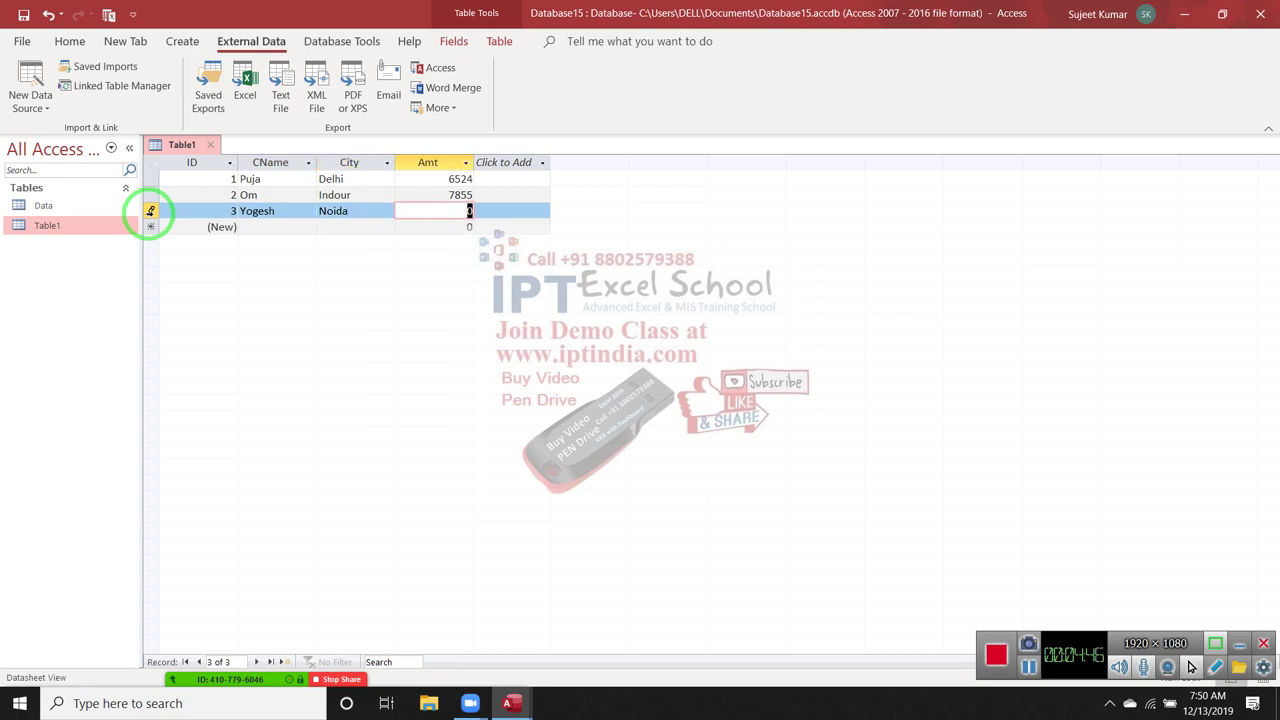
{"action": "type", "text": "9546"}
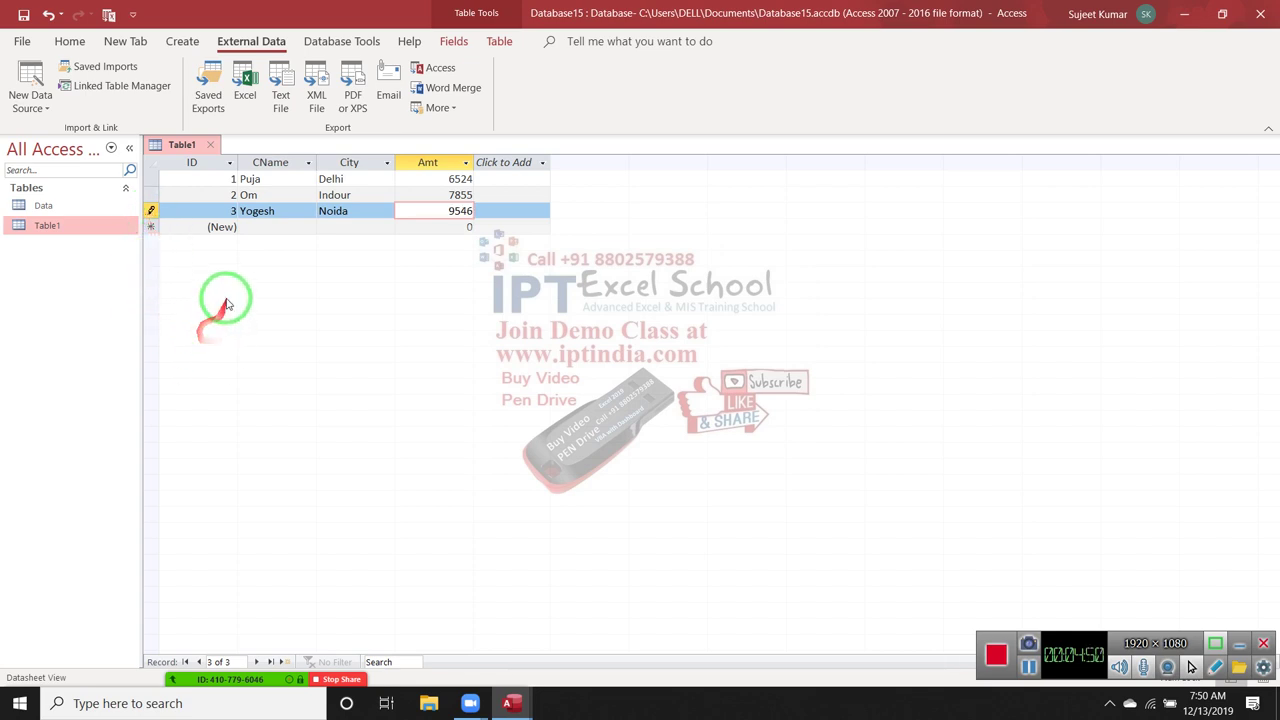
Step: Rename the City column to Com, leaving the Amt column name unchanged
{"action": "left_click", "coordinate": [323, 228]}
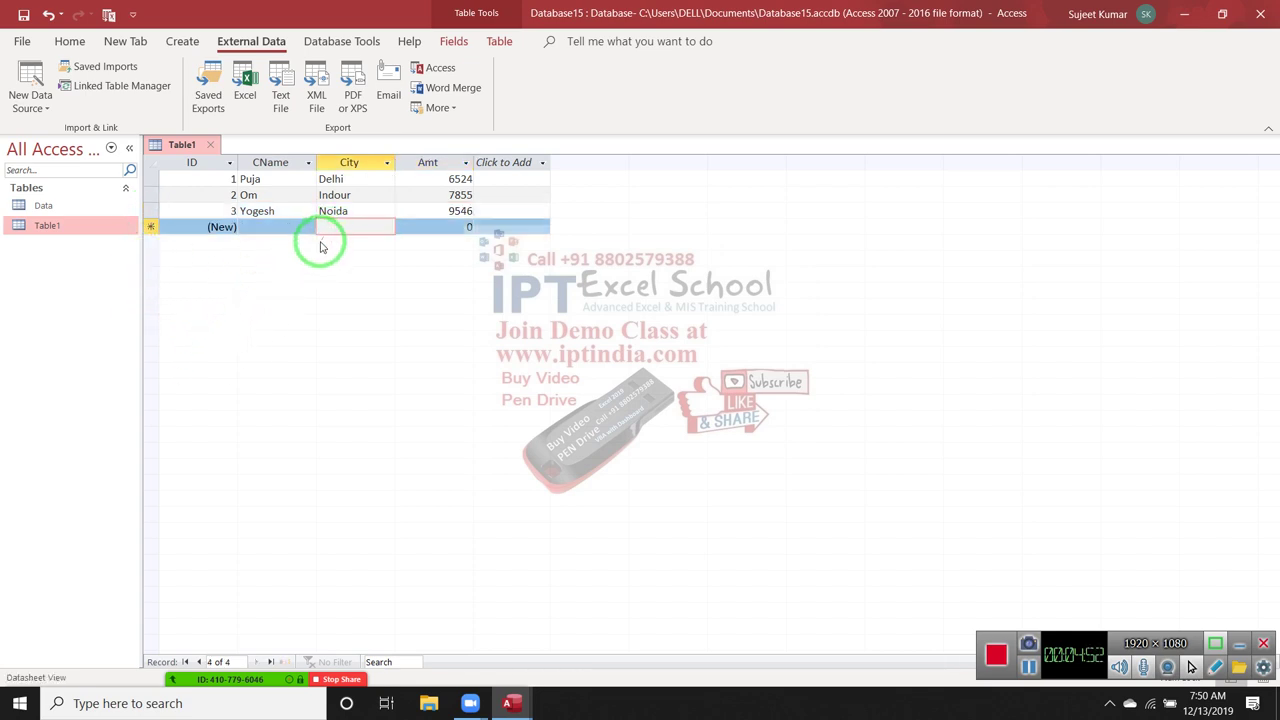
{"action": "left_click_drag", "start_coordinate": [334, 179], "coordinate": [341, 272]}
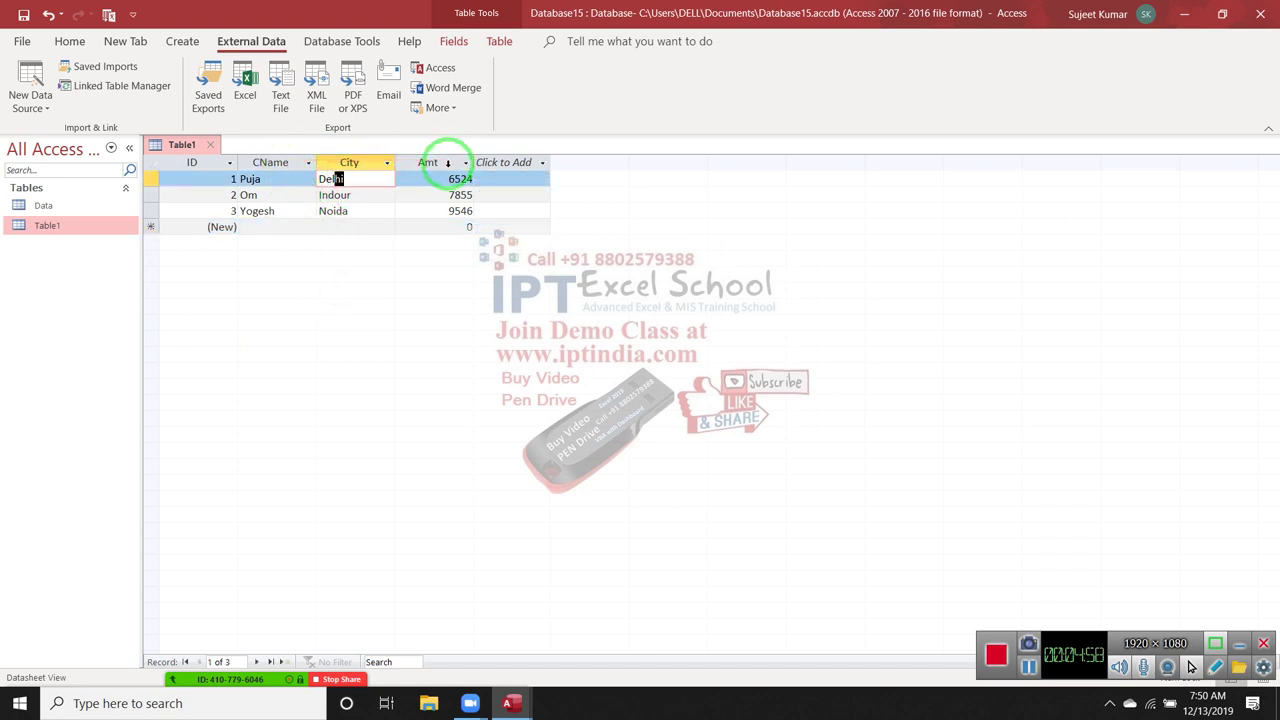
{"action": "left_click", "coordinate": [453, 161]}
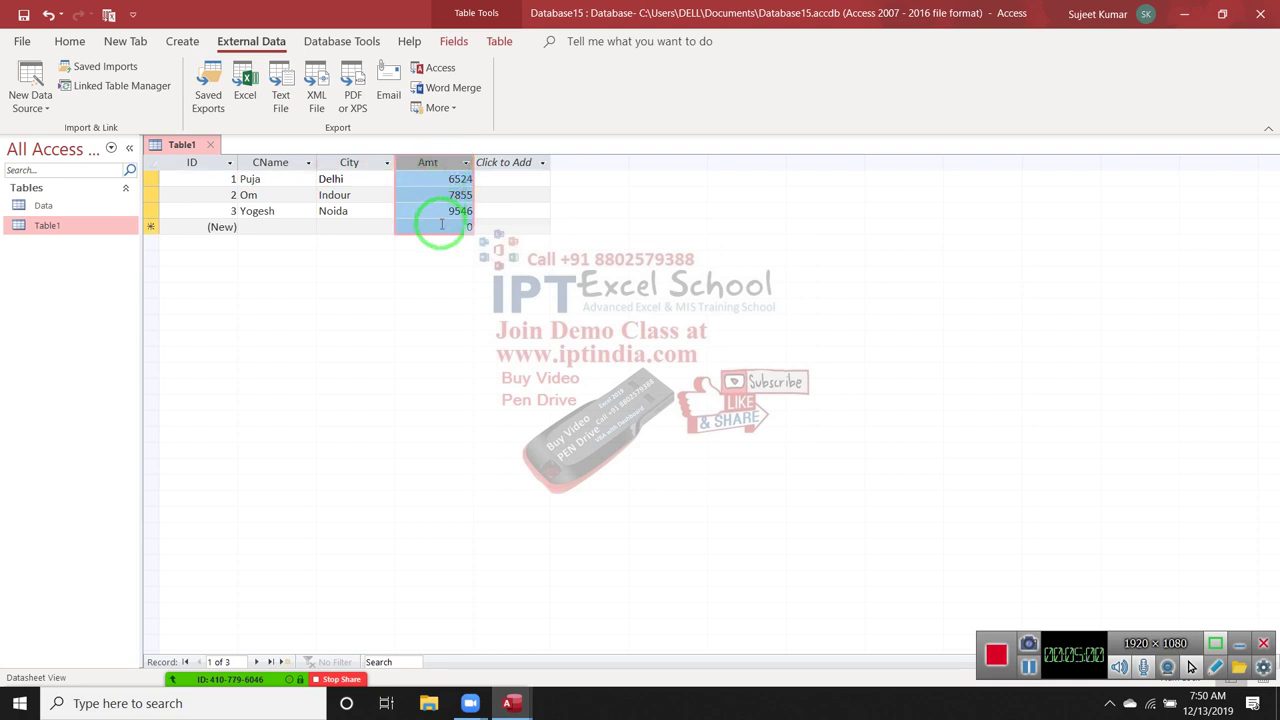
{"action": "double_click", "coordinate": [433, 162]}
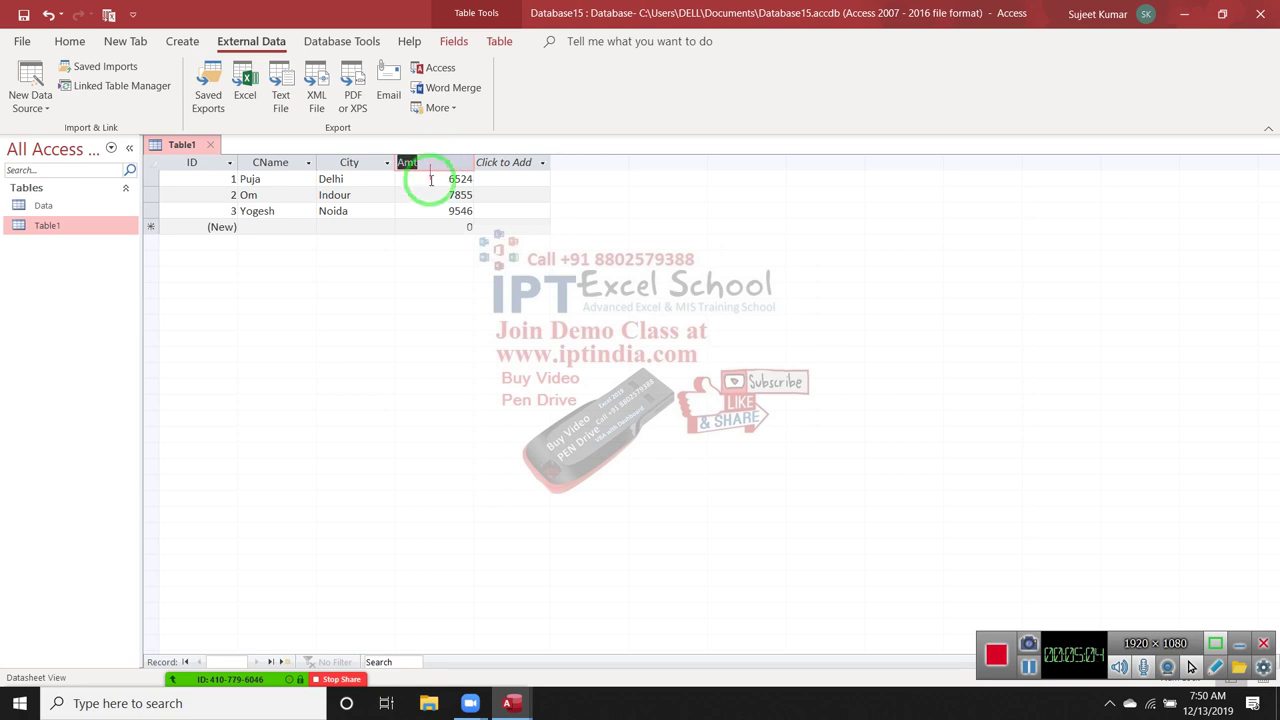
{"action": "left_click", "coordinate": [437, 233]}
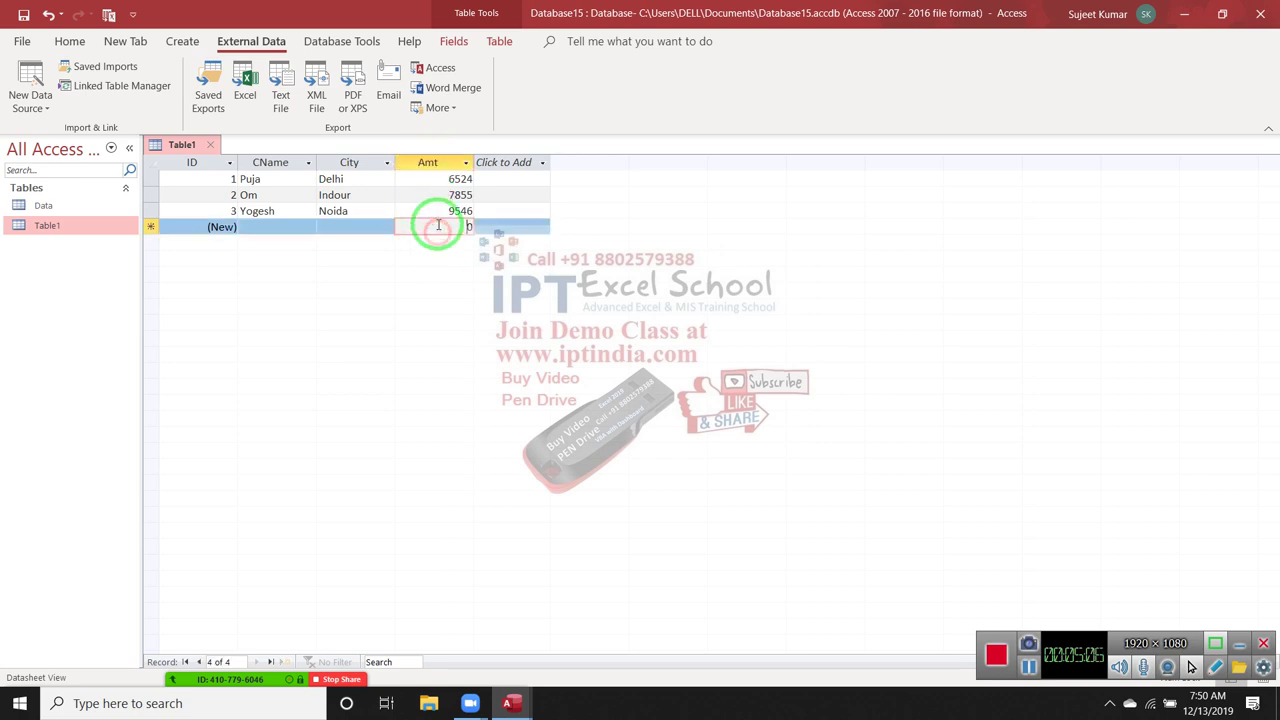
{"action": "left_click", "coordinate": [352, 166]}
{"action": "double_click", "coordinate": [358, 168]}
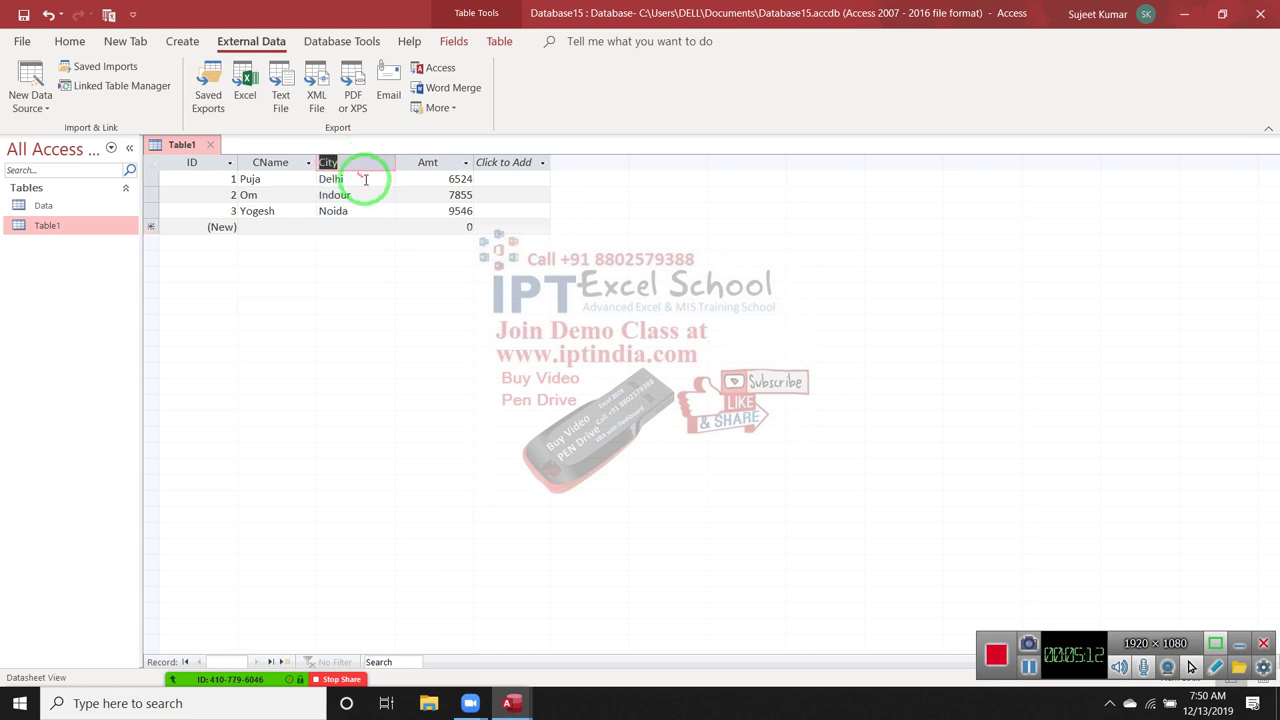
{"action": "type", "text": "Com"}
{"action": "left_click", "coordinate": [366, 179]}
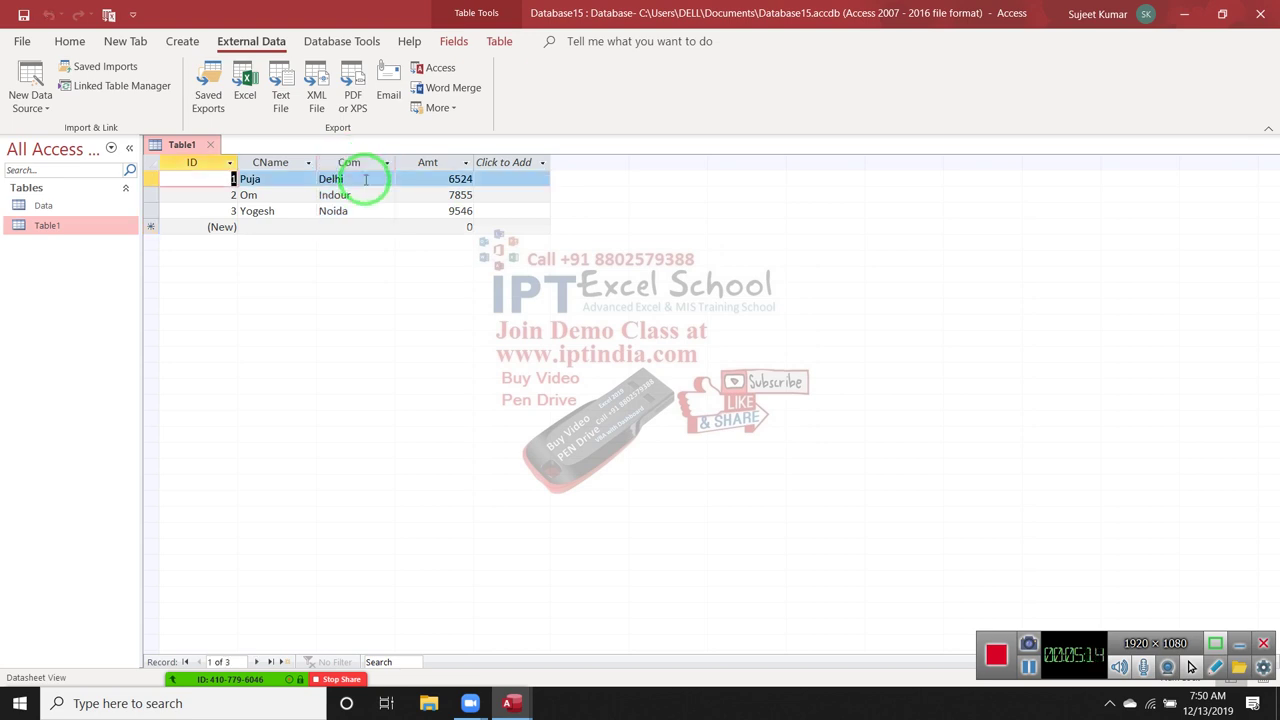
Step: Try the value 202 in the new record's Com cell, clear it, and check the column's actions
{"action": "left_click", "coordinate": [360, 227]}
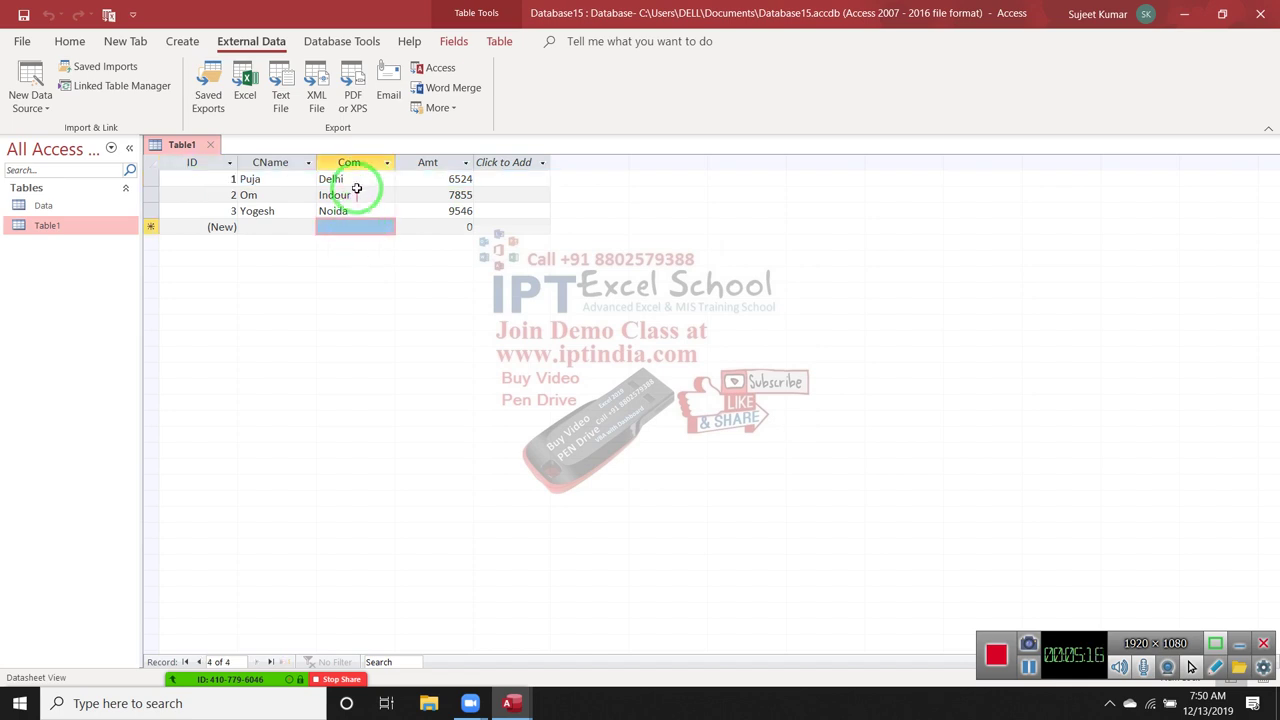
{"action": "type", "text": "2"}
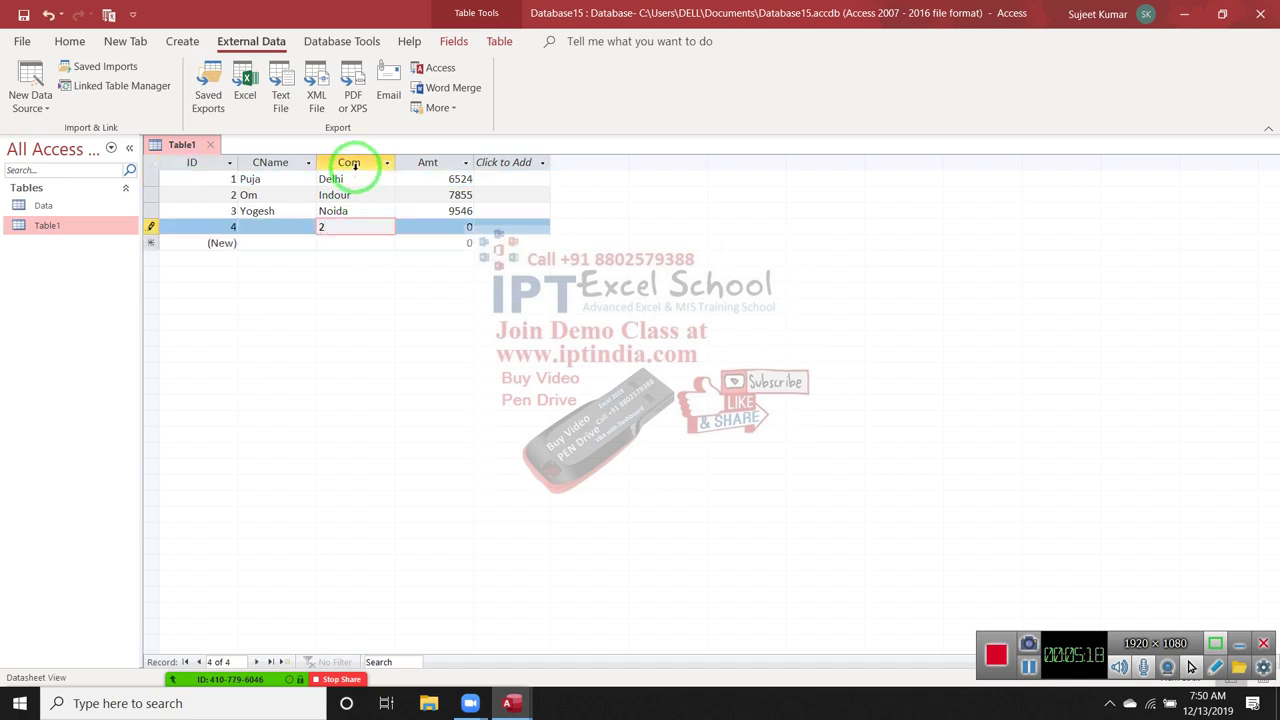
{"action": "type", "text": "02"}
{"action": "key", "text": "BackSpace"}
{"action": "key", "text": "BackSpace"}
{"action": "key", "text": "BackSpace"}
{"action": "left_click", "coordinate": [357, 163]}
{"action": "right_click", "coordinate": [359, 164]}
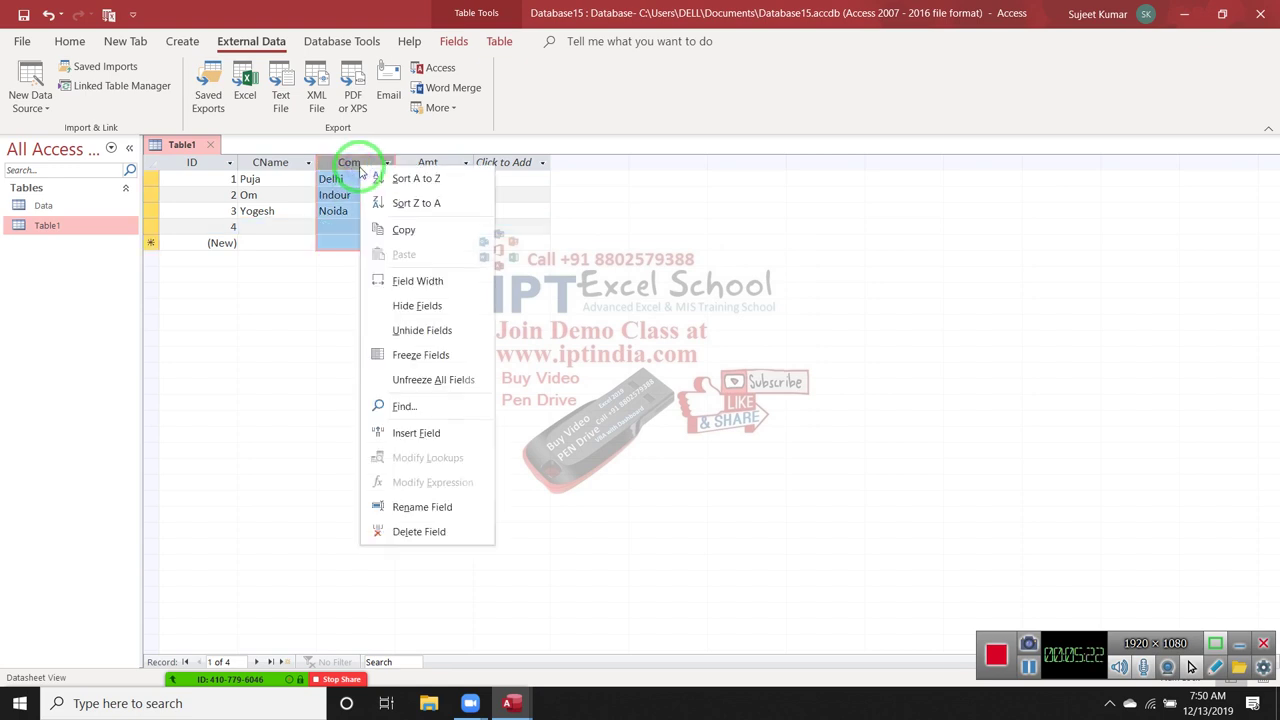
{"action": "key", "text": "Escape"}
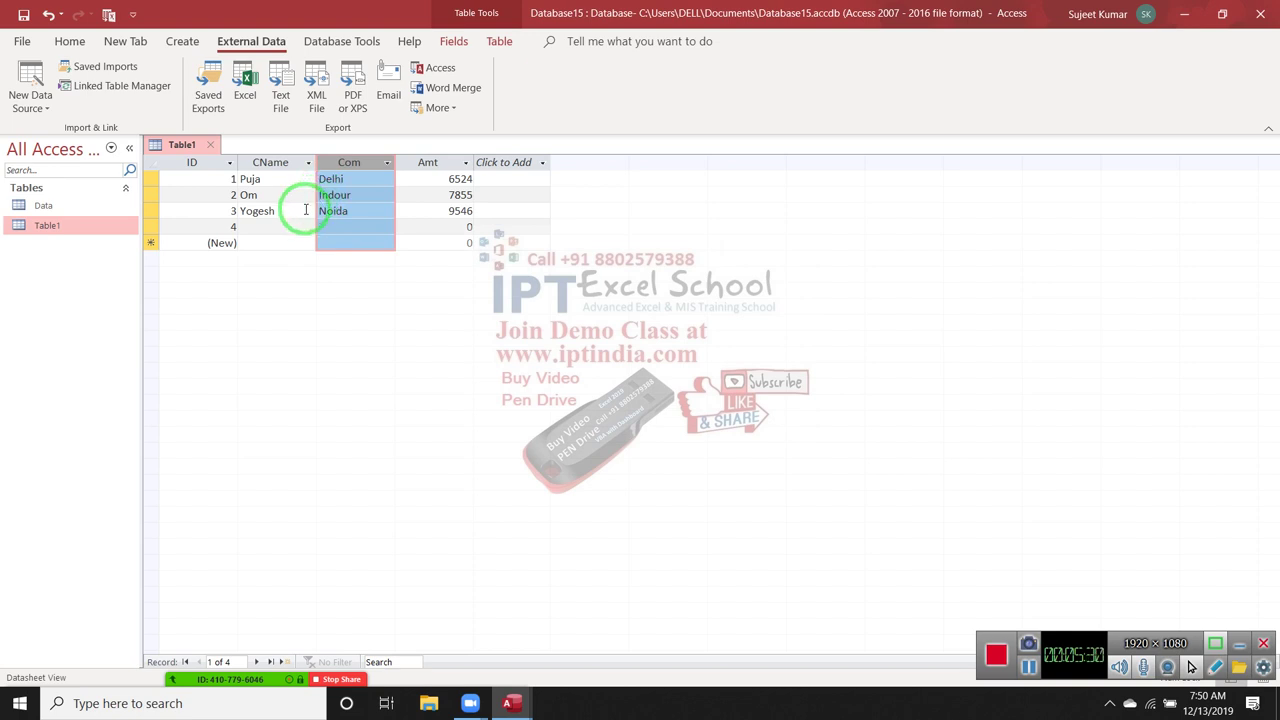
Step: Delete the blank record 4 and close Table1
{"action": "left_click", "coordinate": [306, 226]}
{"action": "key", "text": "ctrl+minus"}
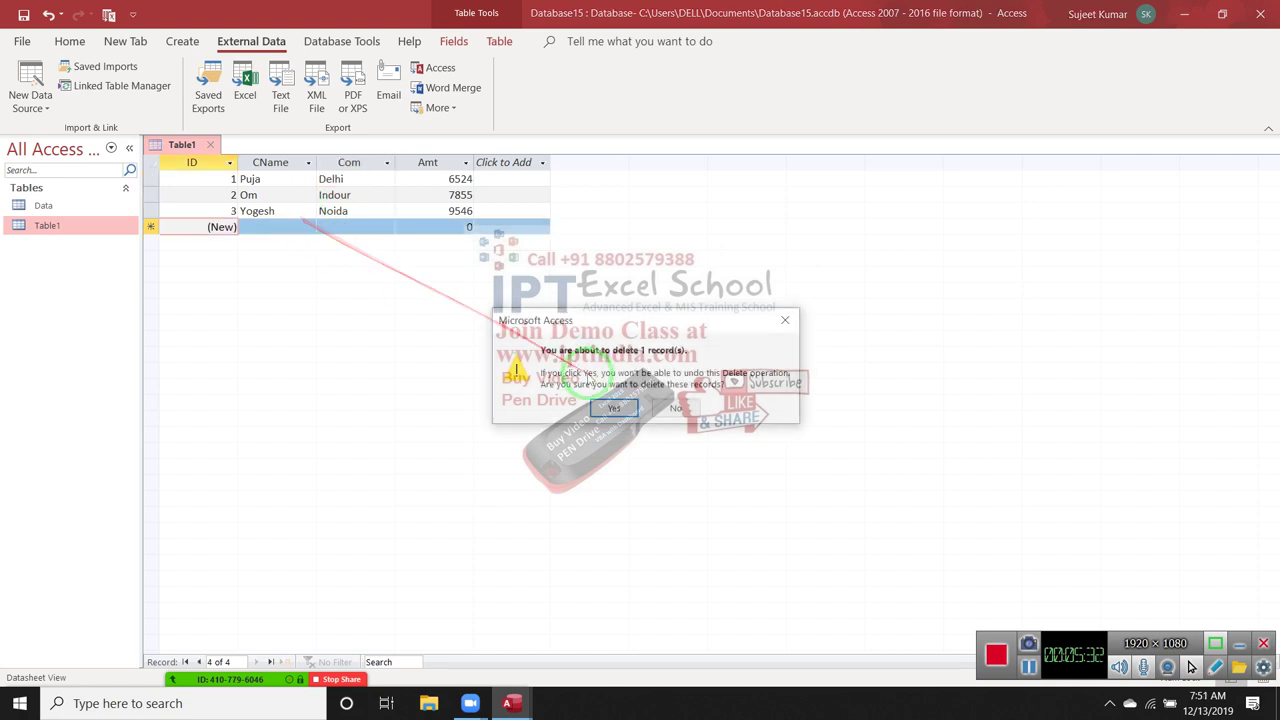
{"action": "left_click", "coordinate": [612, 407]}
{"action": "left_click", "coordinate": [210, 144]}
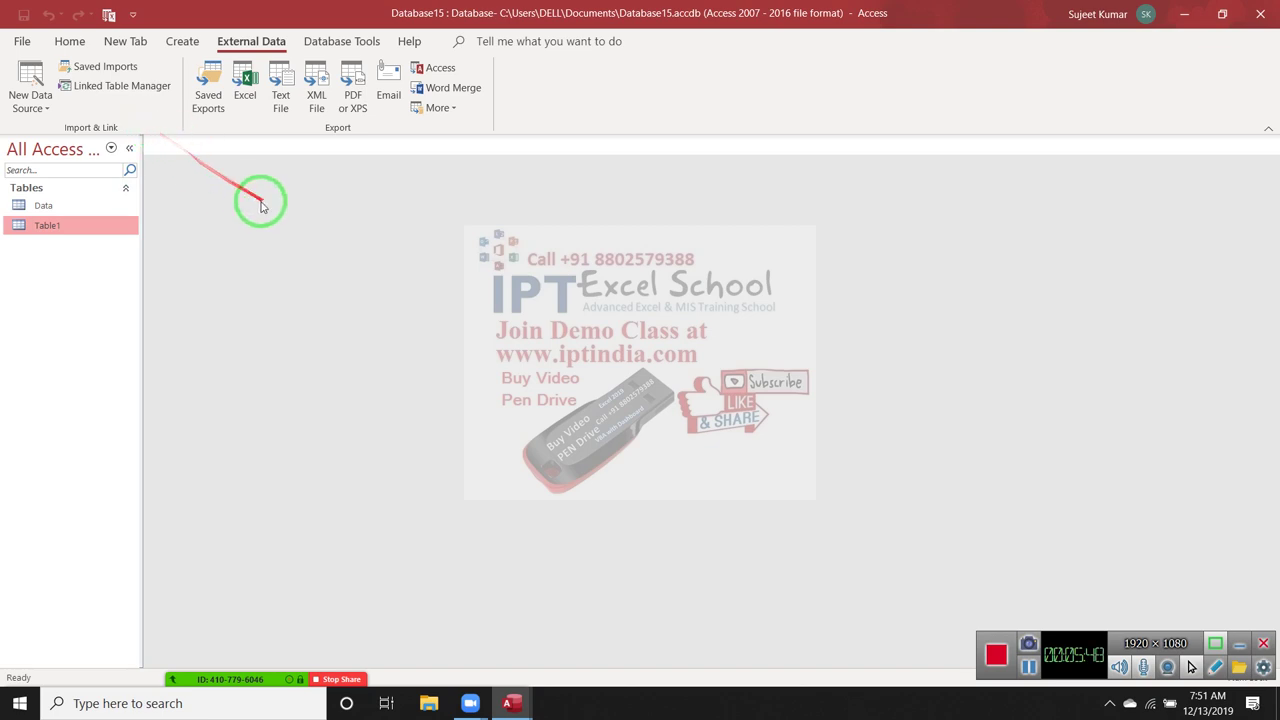
Step: Create a table in Design view and define the first field Sr_No as AutoNumber
{"action": "left_click", "coordinate": [182, 41]}
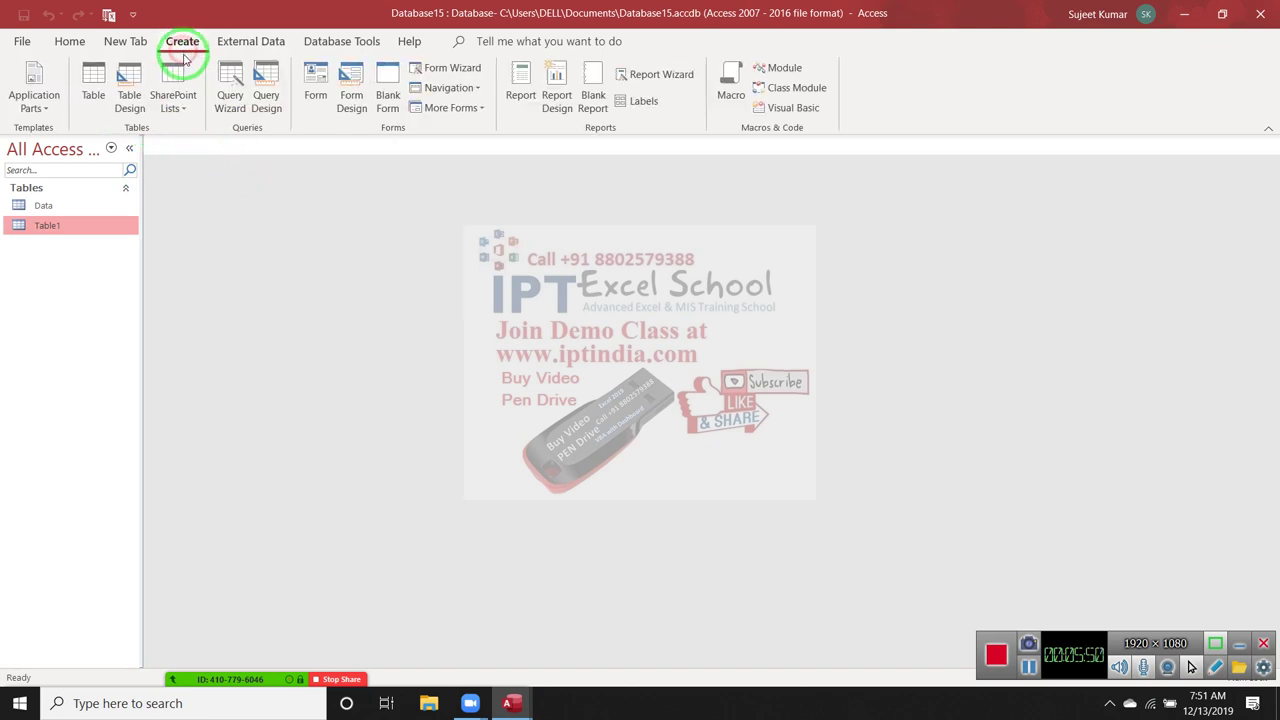
{"action": "left_click", "coordinate": [131, 115]}
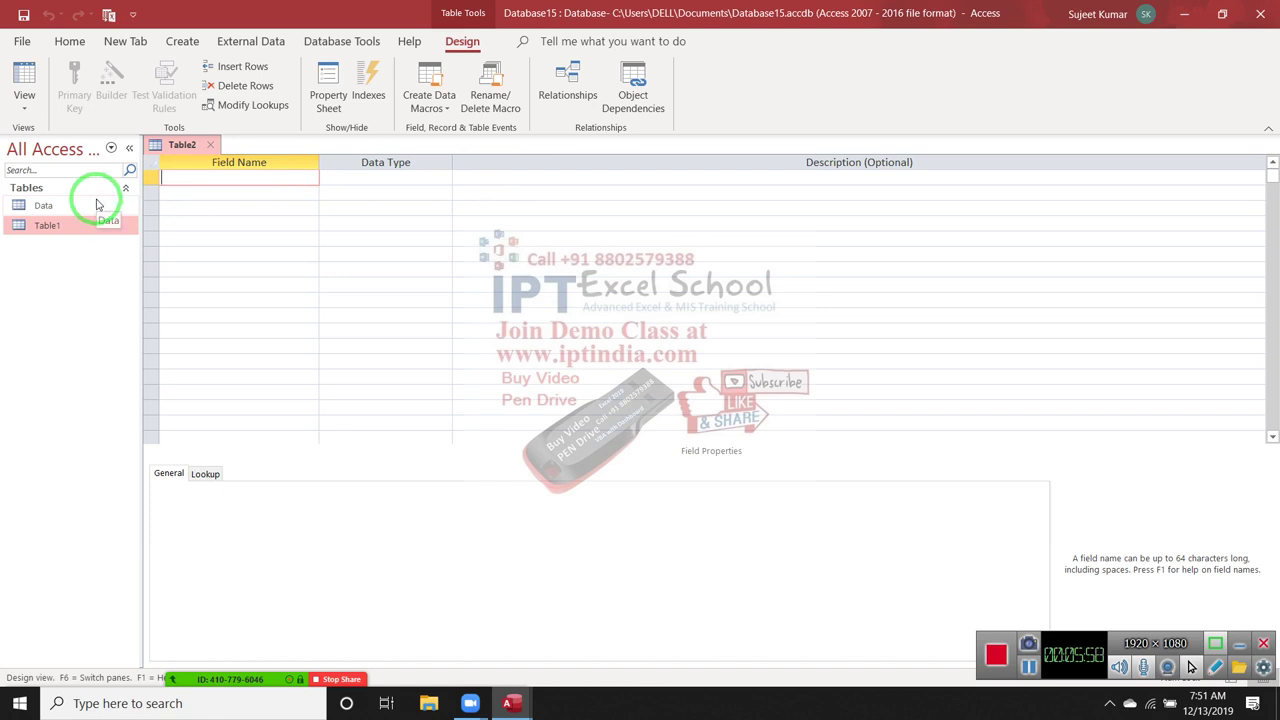
{"action": "left_click", "coordinate": [183, 181]}
{"action": "type", "text": "Sr N"}
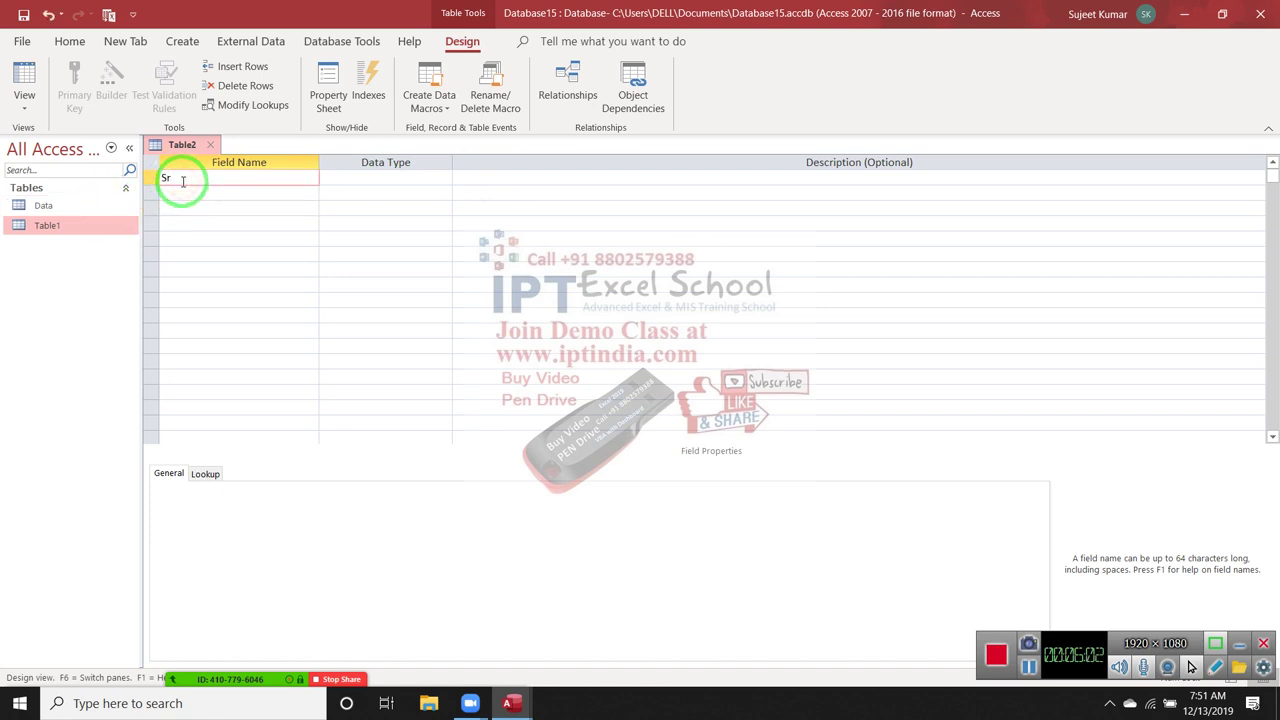
{"action": "type", "text": "o"}
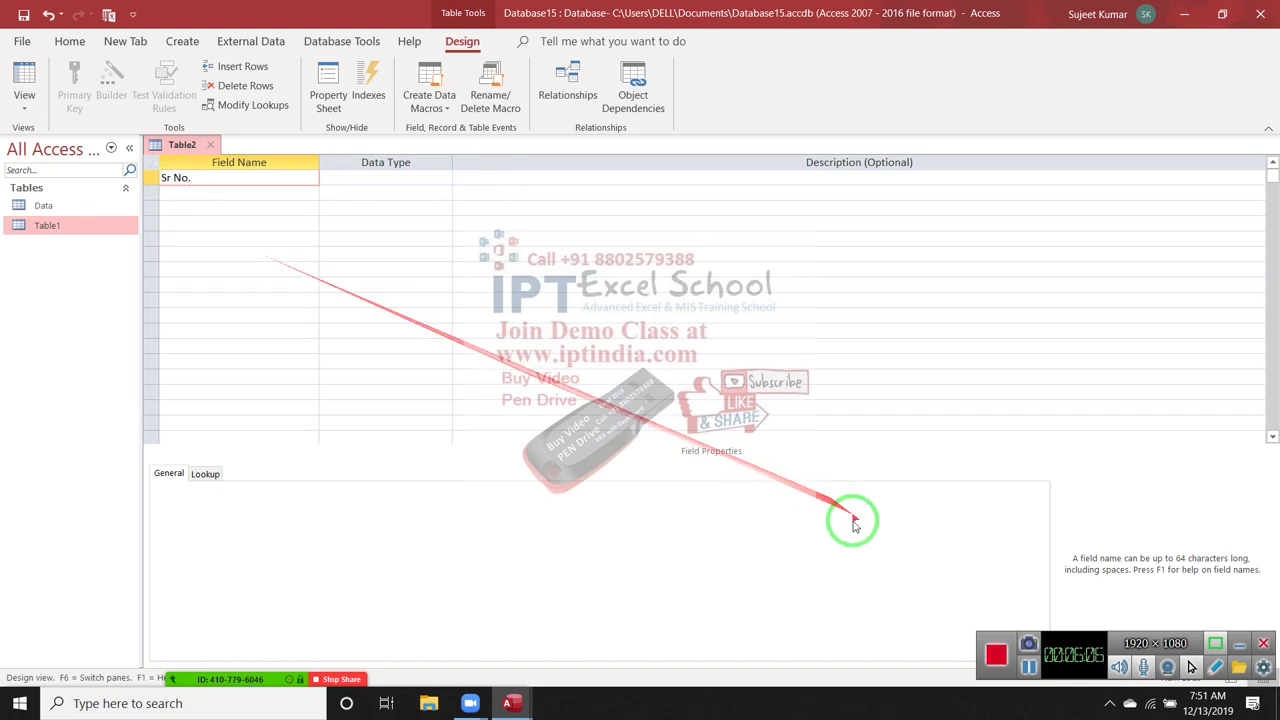
{"action": "key", "text": "Left"}
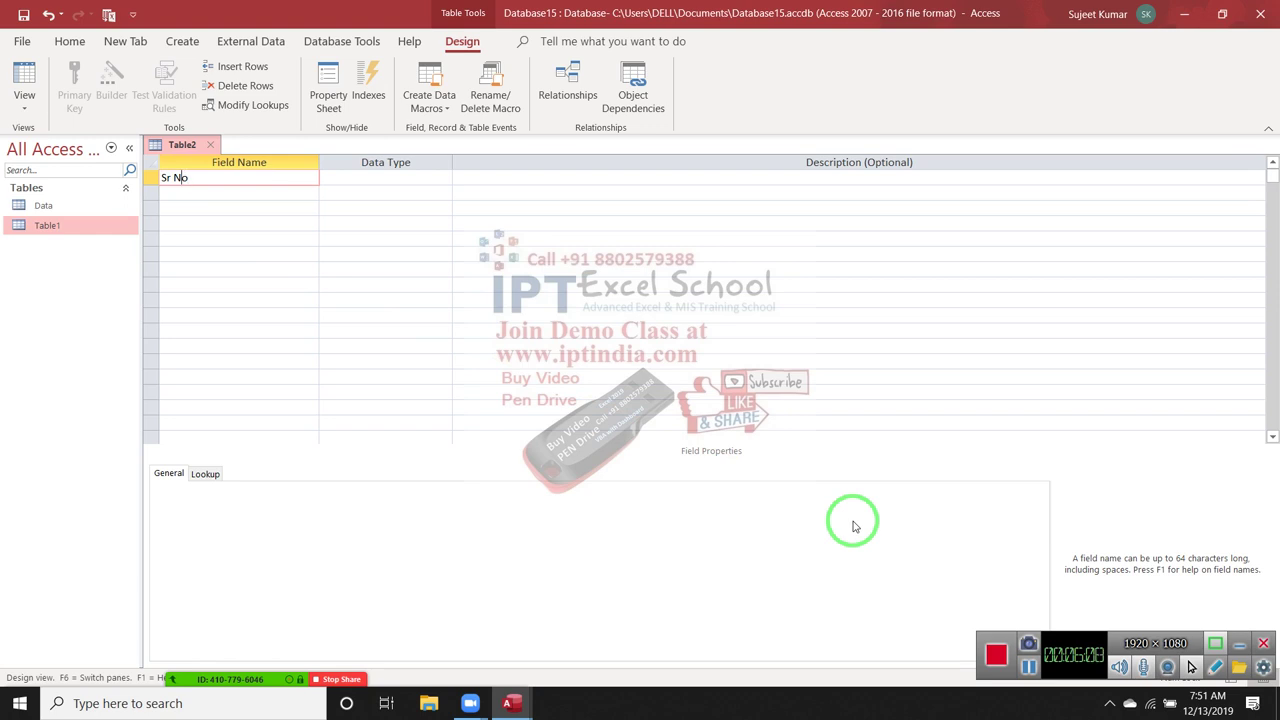
{"action": "key", "text": "BackSpace"}
{"action": "type", "text": "_"}
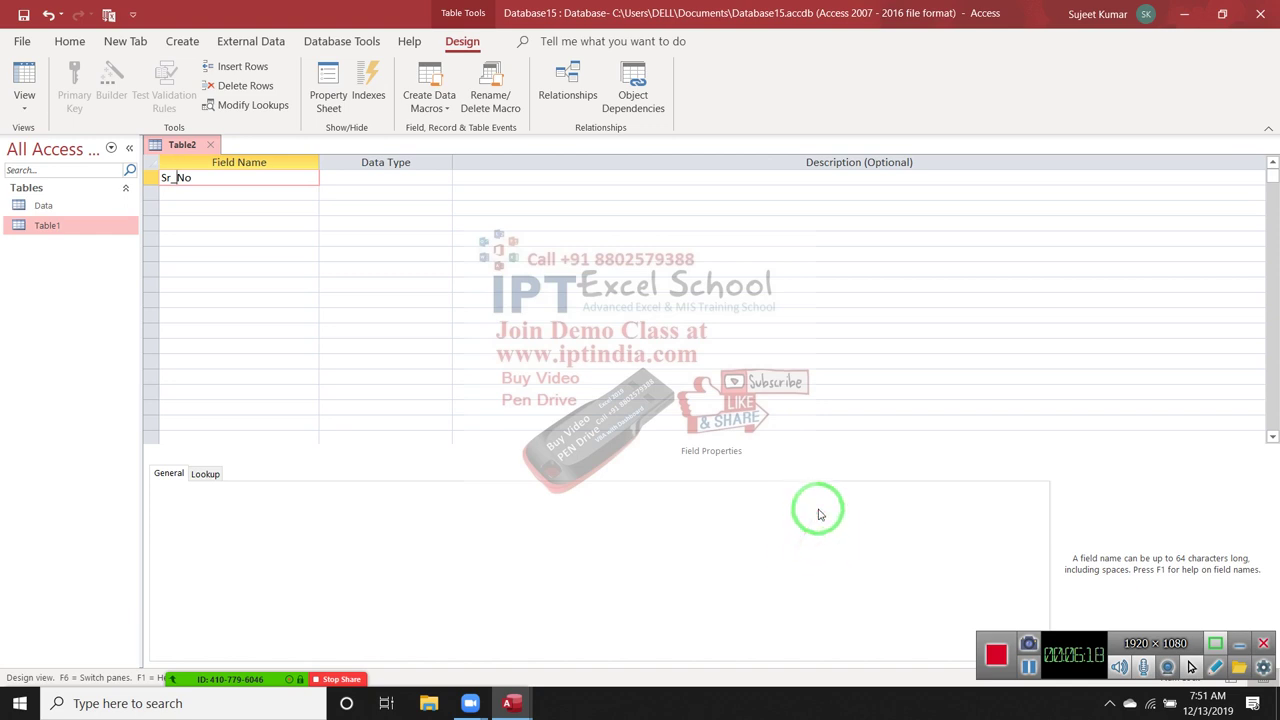
{"action": "key", "text": "Tab"}
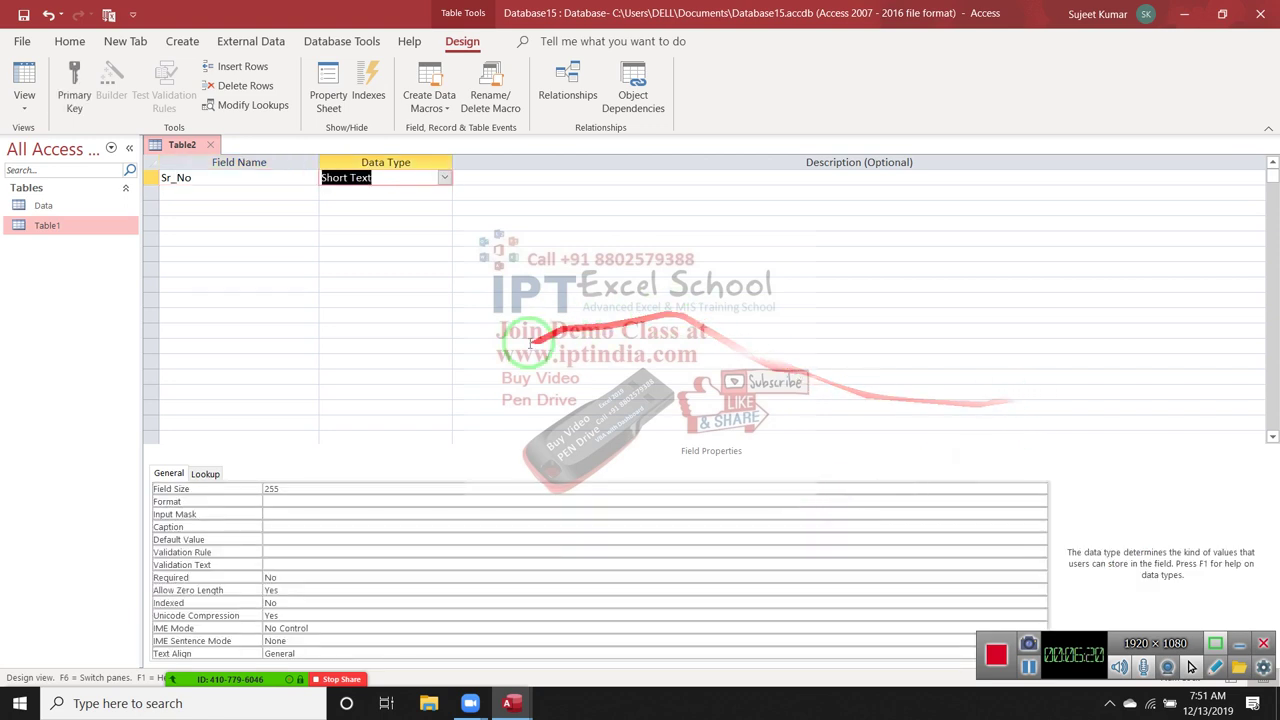
{"action": "left_click", "coordinate": [442, 180]}
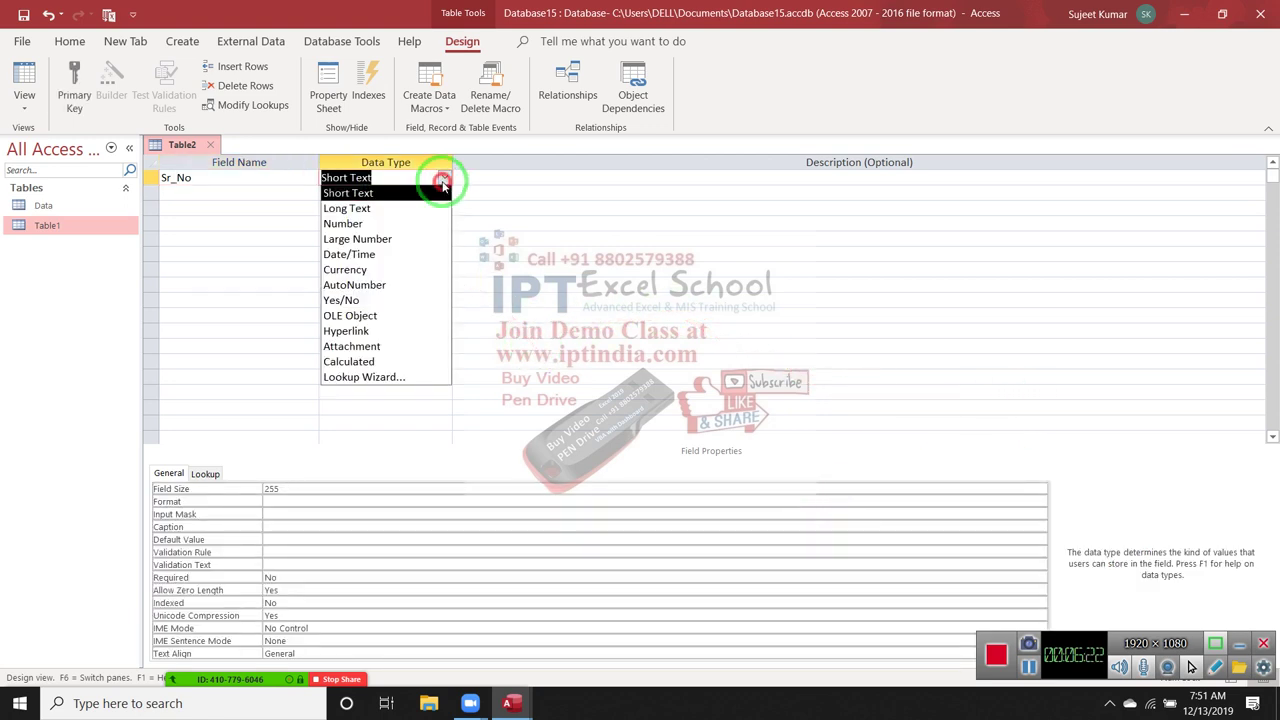
{"action": "left_click", "coordinate": [409, 287]}
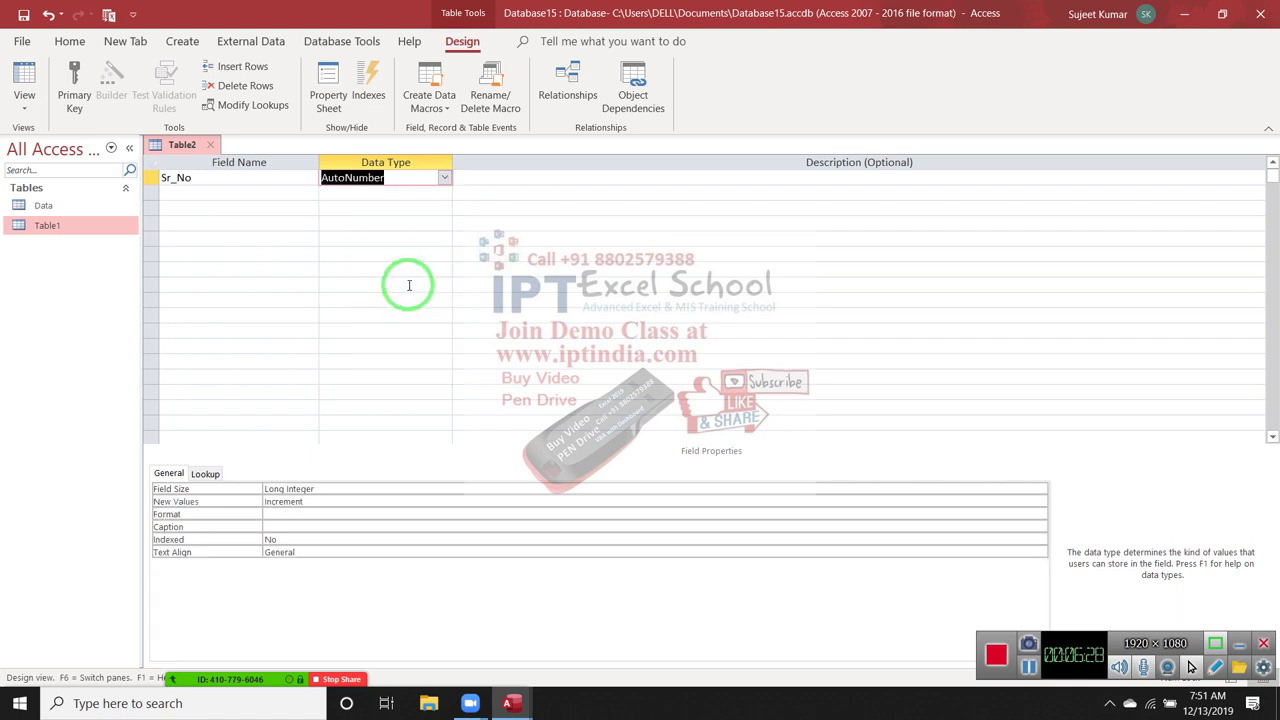
{"action": "left_click", "coordinate": [250, 196]}
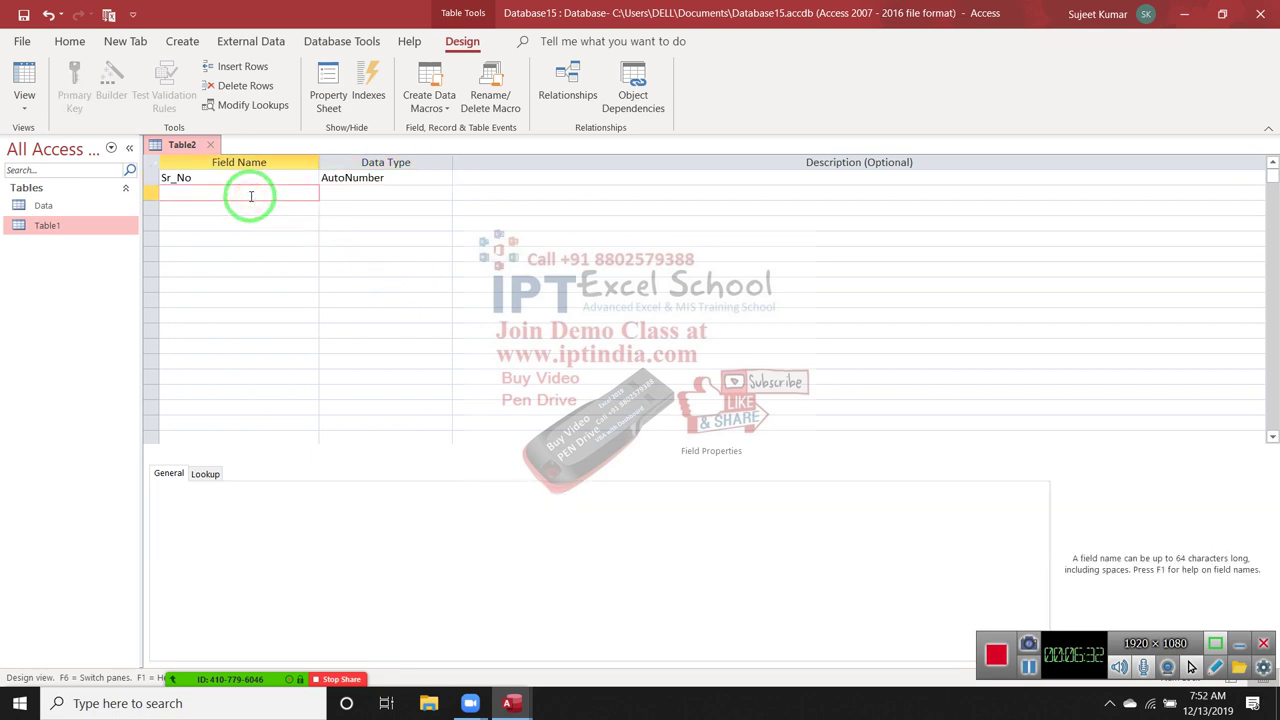
Step: Enter Name as the second field name and dismiss the reserved-word warning
{"action": "type", "text": "Nma"}
{"action": "key", "text": "BackSpace"}
{"action": "key", "text": "BackSpace"}
{"action": "key", "text": "BackSpace"}
{"action": "type", "text": "a"}
{"action": "key", "text": "Tab"}
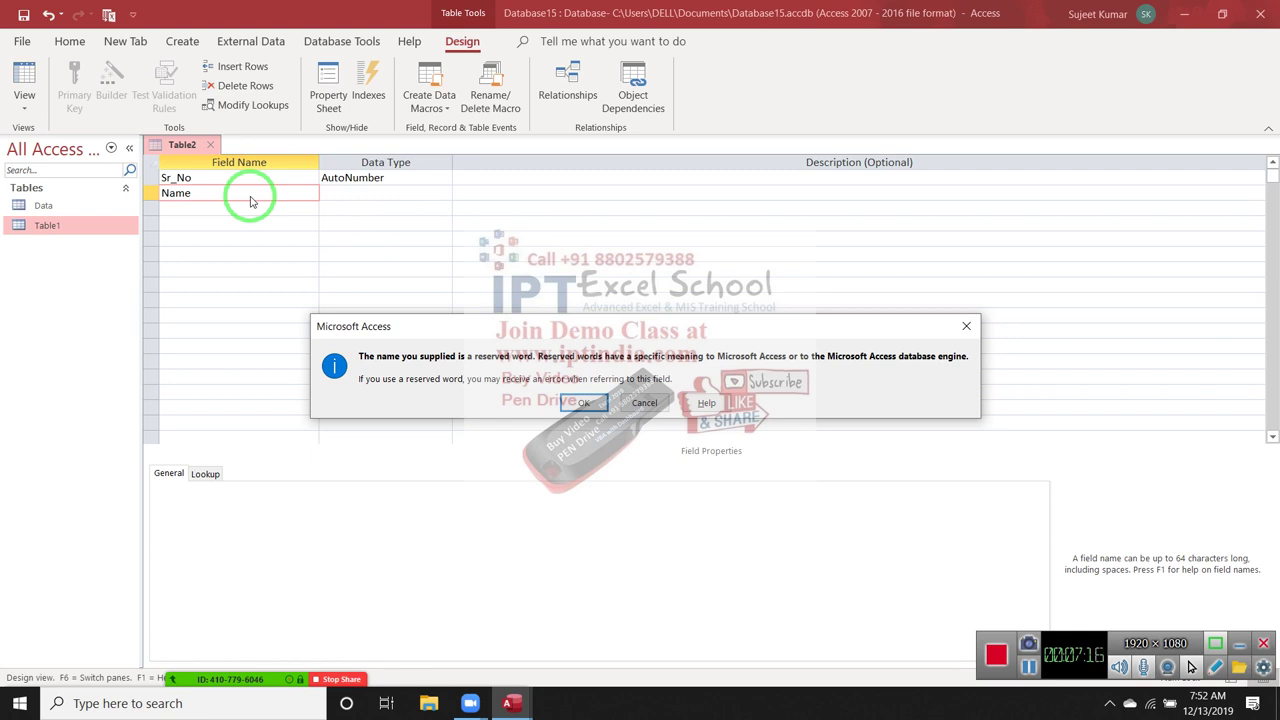
{"action": "key", "text": "Return"}
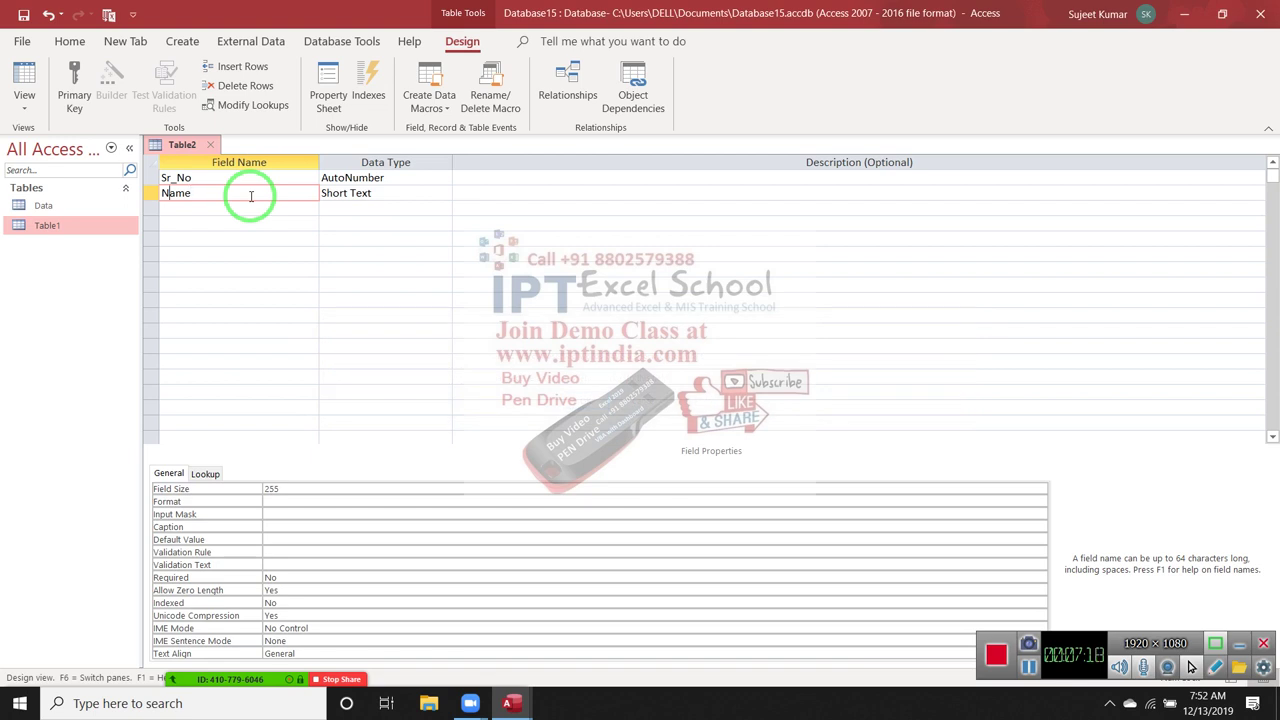
{"action": "key", "text": "Home"}
Step: Rename the second field to CName and keep it as Short Text
{"action": "type", "text": "C"}
{"action": "key", "text": "Tab"}
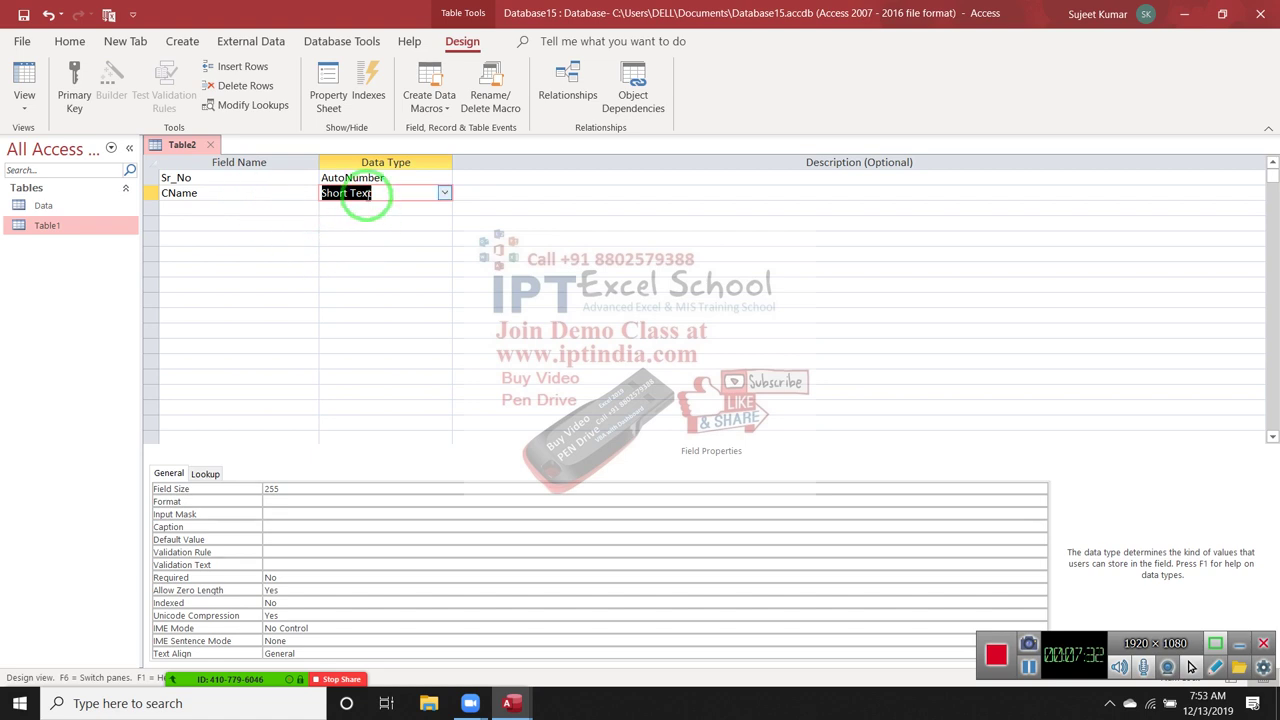
{"action": "left_click", "coordinate": [445, 194]}
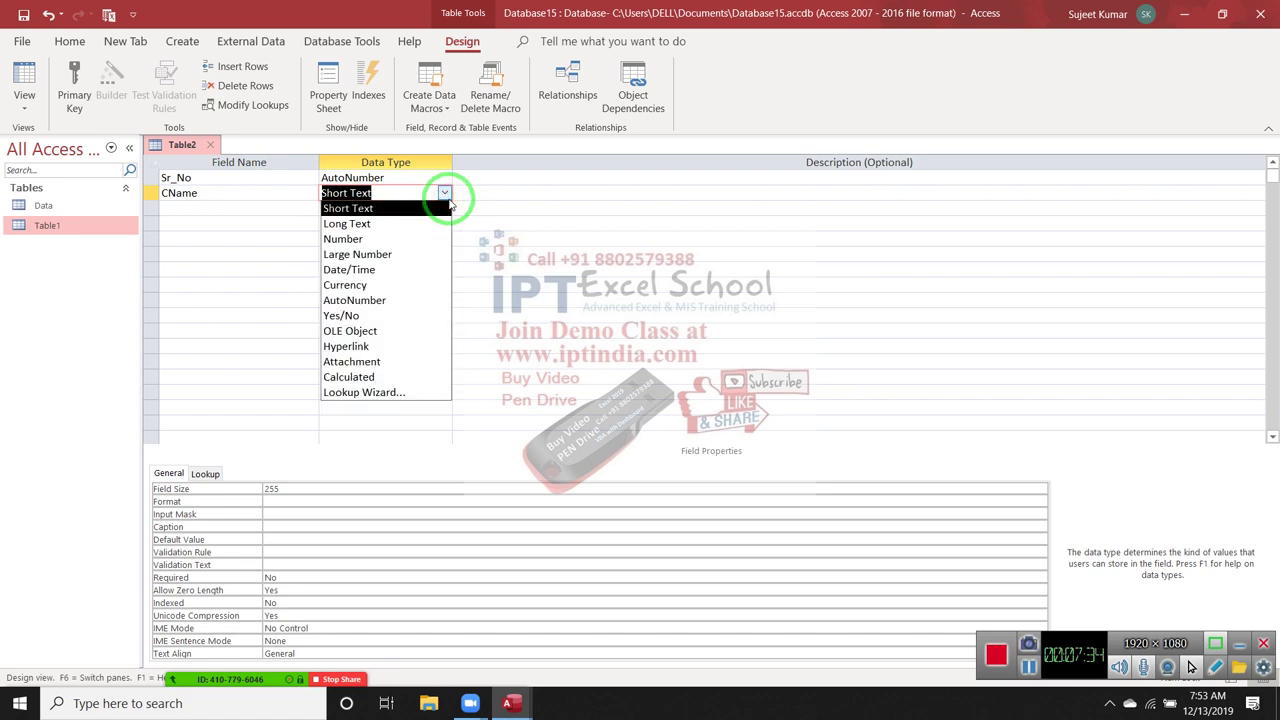
{"action": "left_click", "coordinate": [446, 198]}
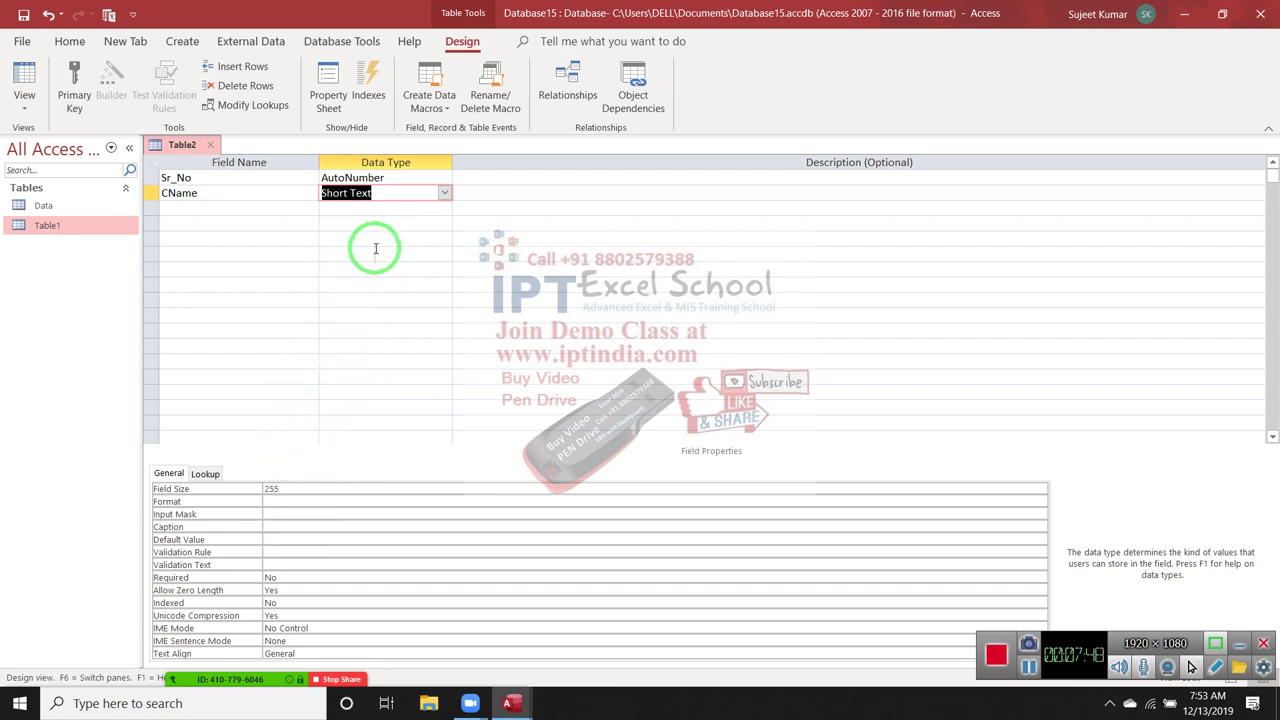
Step: Add a third field Address with the Long Text data type
{"action": "left_click", "coordinate": [223, 217]}
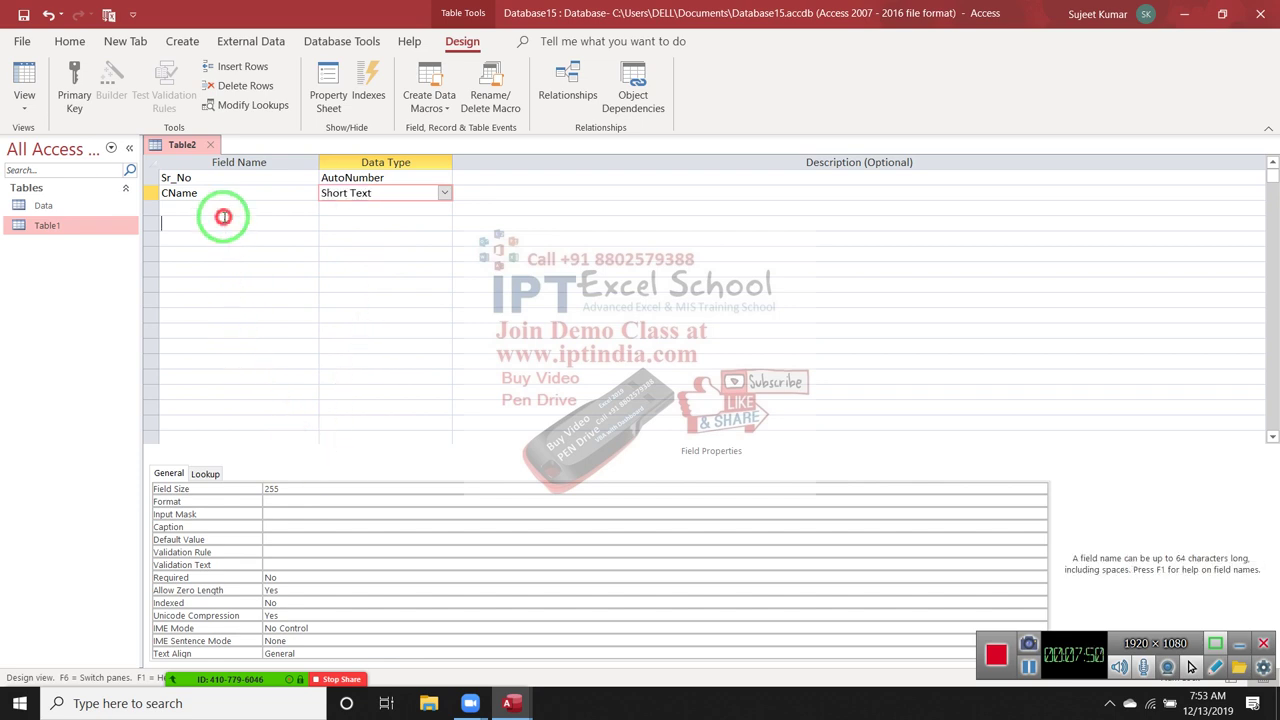
{"action": "left_click", "coordinate": [223, 209]}
{"action": "type", "text": "Ad"}
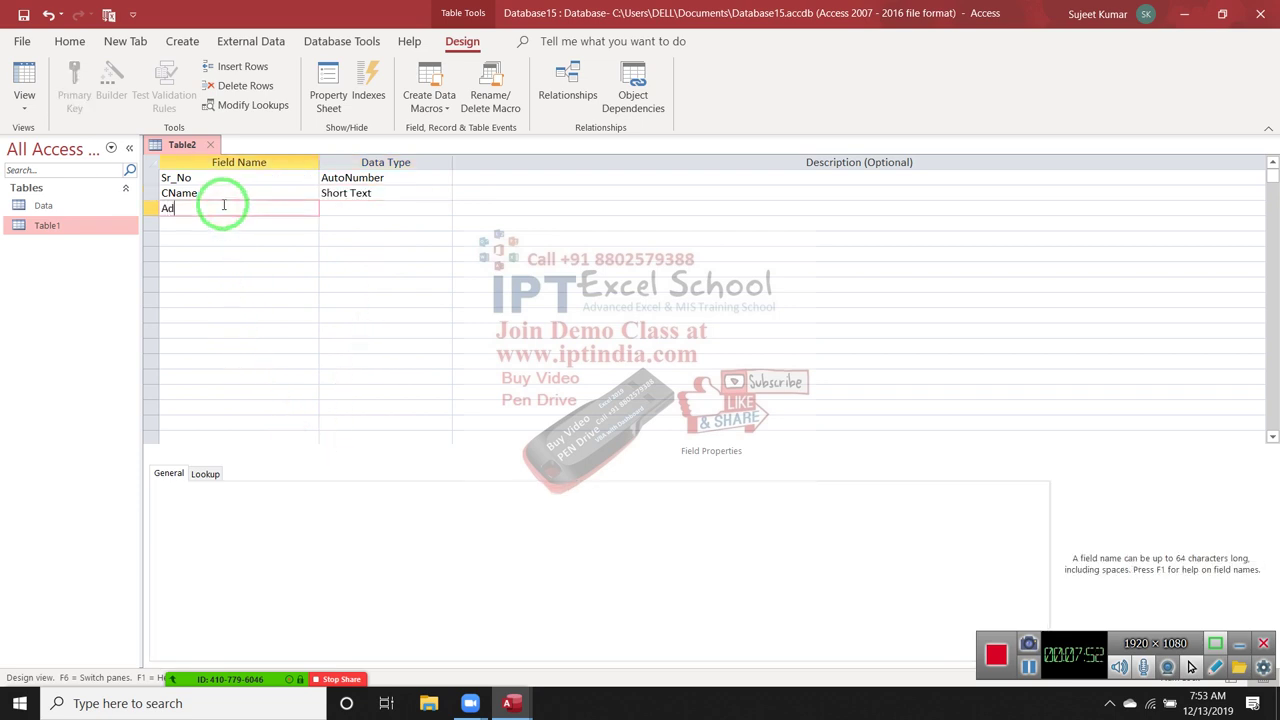
{"action": "type", "text": "dress"}
{"action": "key", "text": "Tab"}
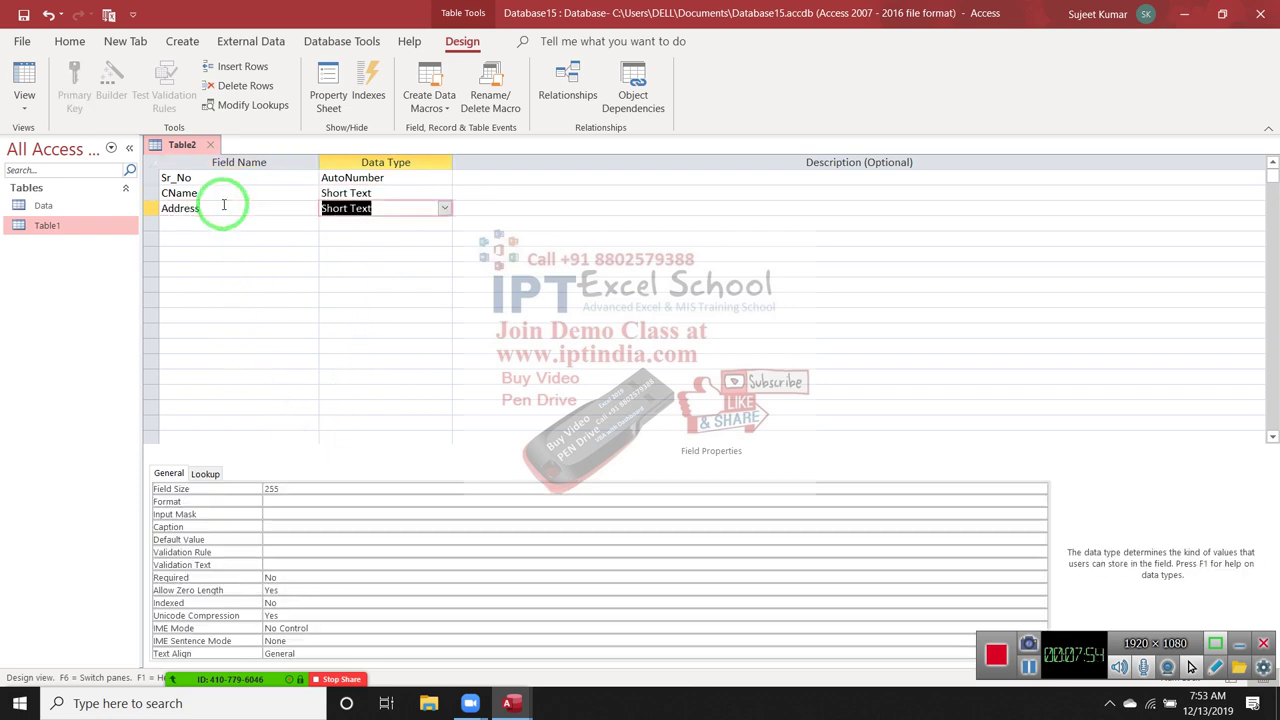
{"action": "left_click_drag", "start_coordinate": [223, 205], "coordinate": [312, 437]}
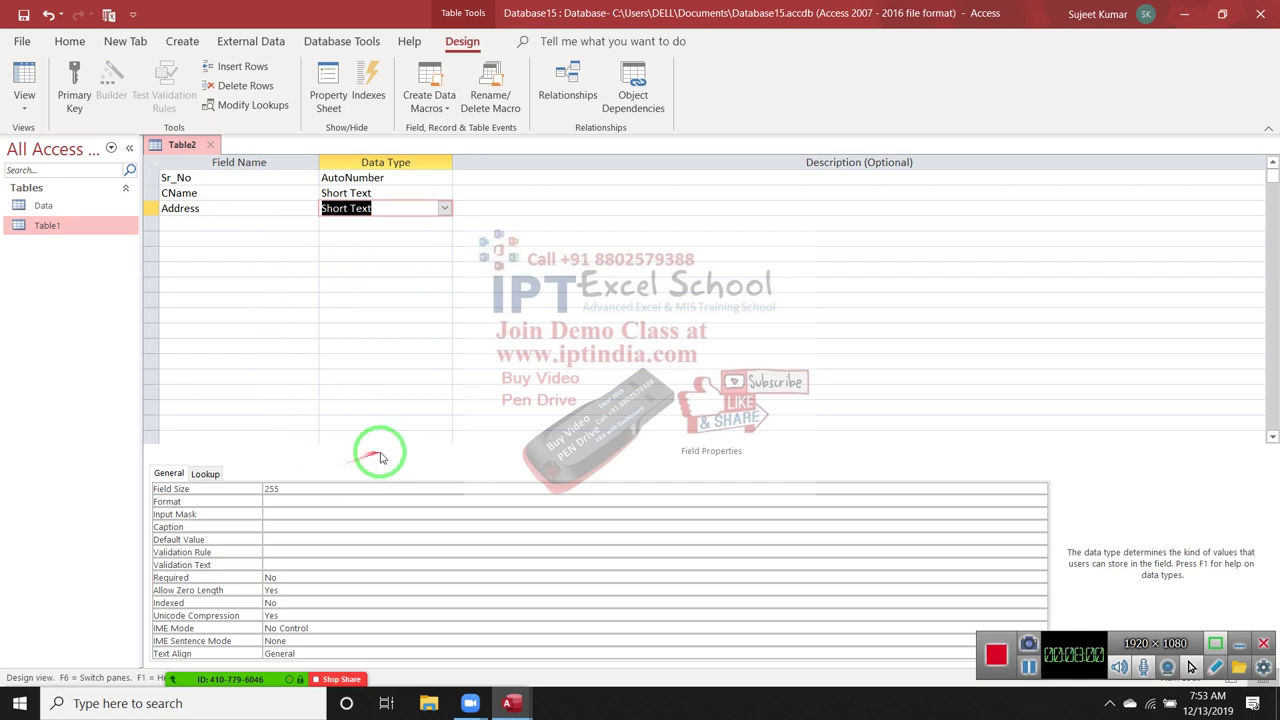
{"action": "left_click", "coordinate": [442, 209]}
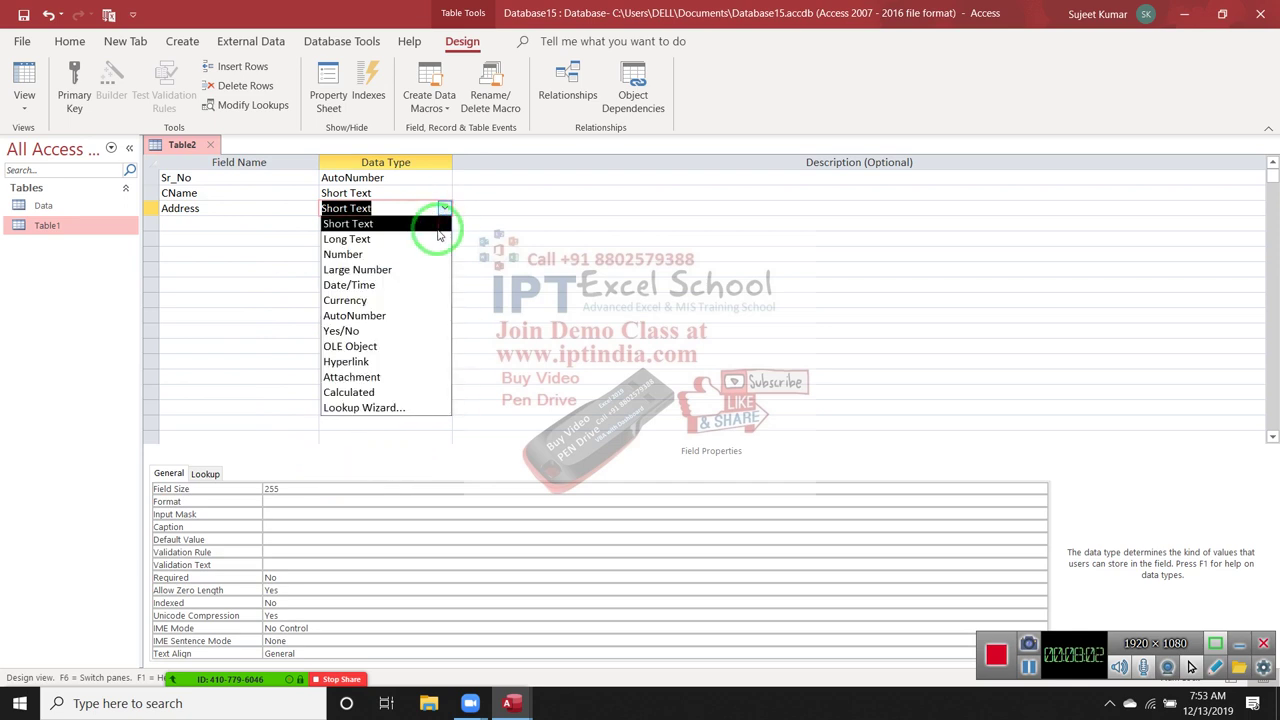
{"action": "left_click", "coordinate": [433, 238]}
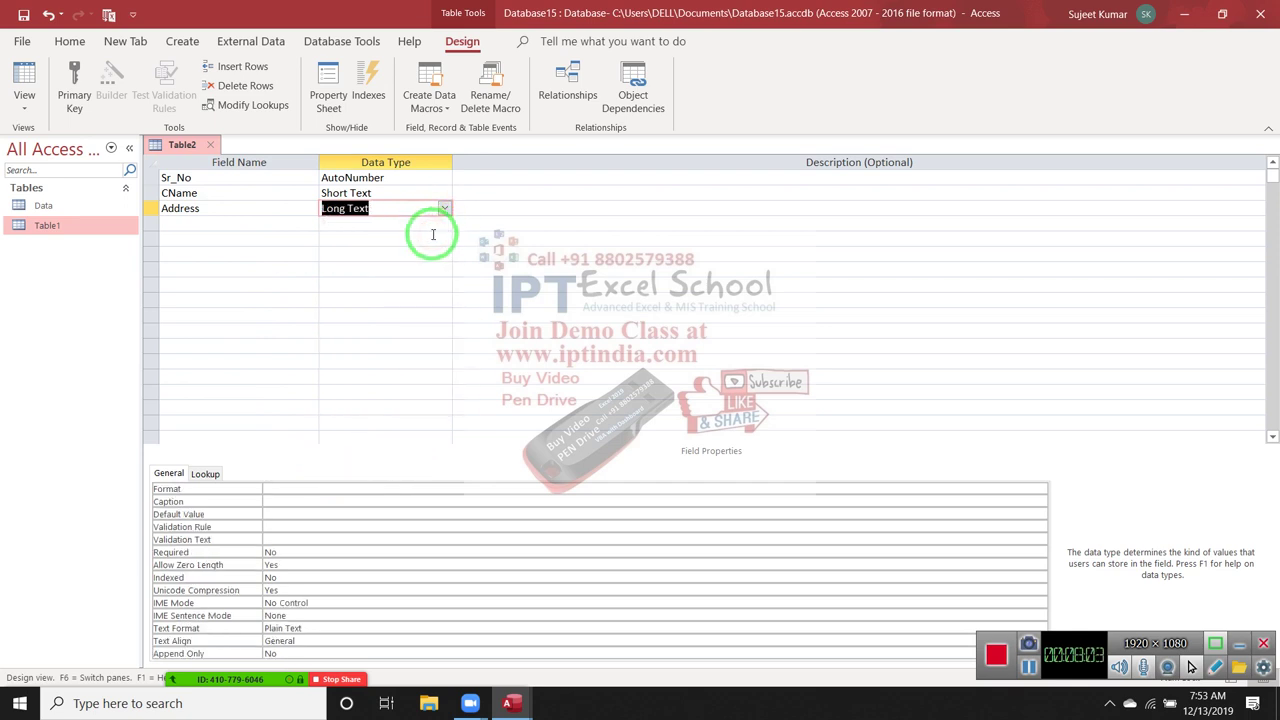
Step: Add a fourth field Mobile with the Short Text data type
{"action": "left_click", "coordinate": [234, 222]}
{"action": "type", "text": "Moi"}
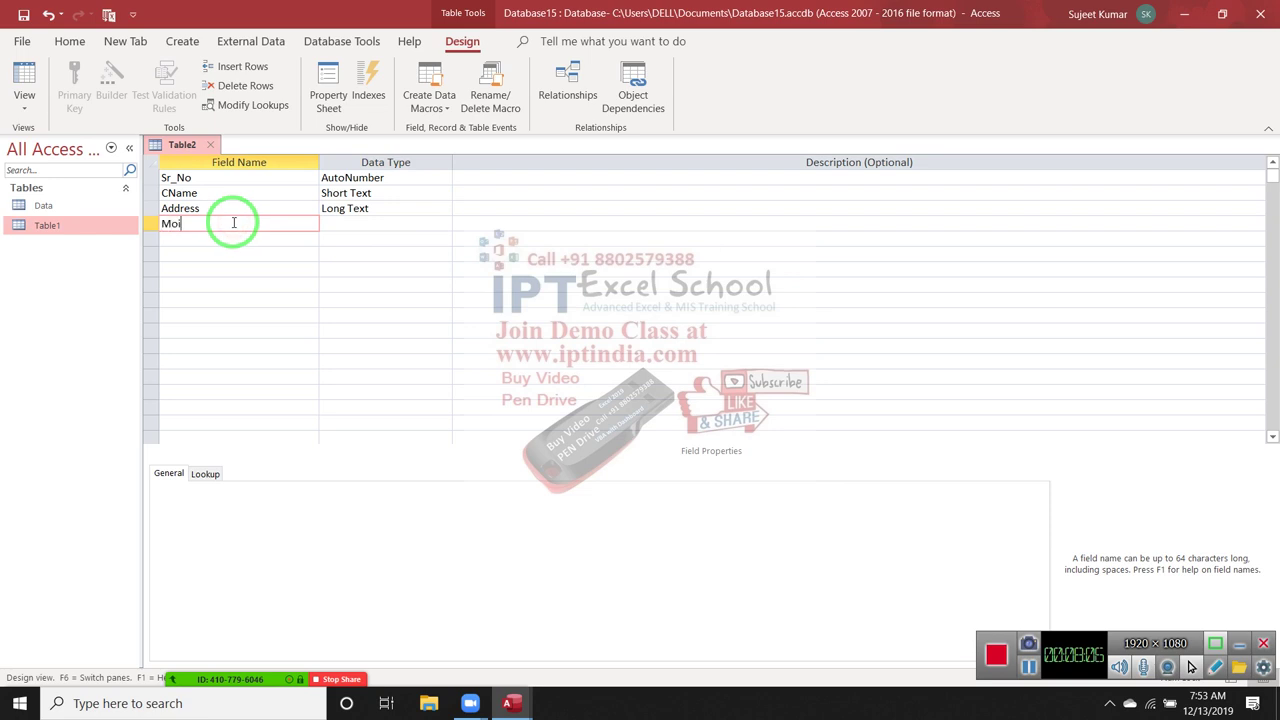
{"action": "key", "text": "BackSpace"}
{"action": "type", "text": "bile"}
{"action": "key", "text": "Tab"}
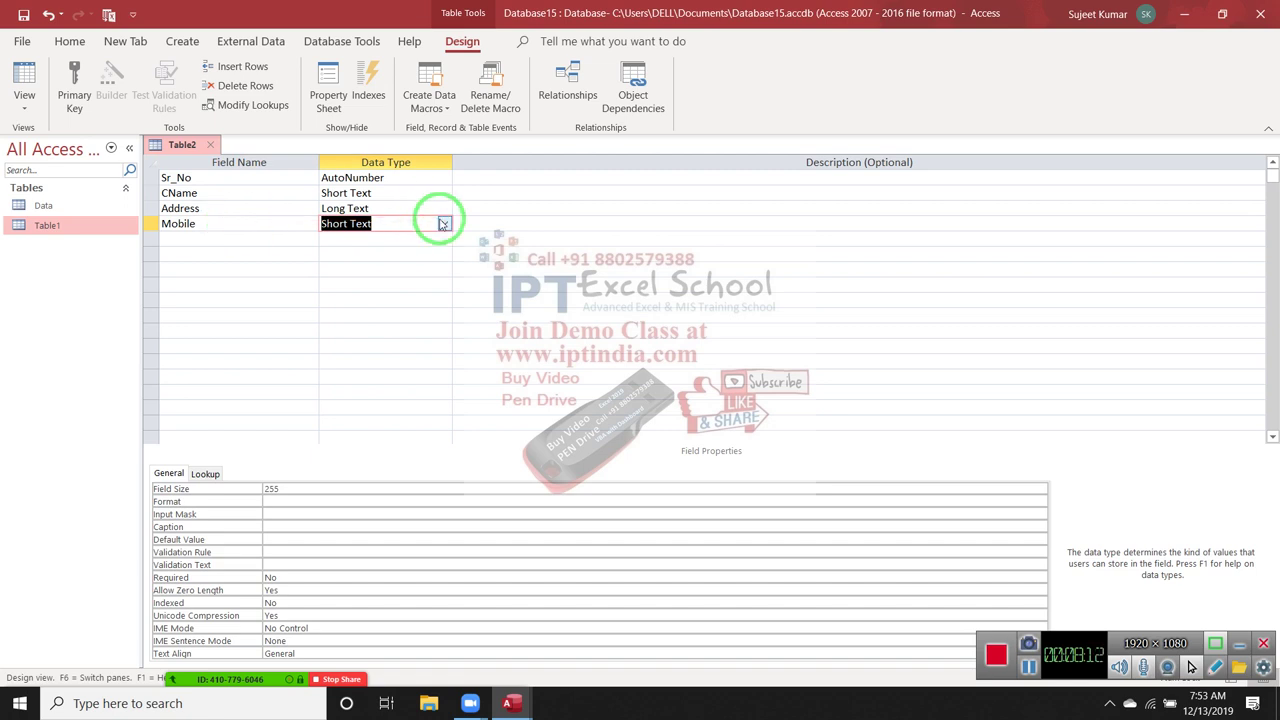
{"action": "left_click", "coordinate": [444, 226]}
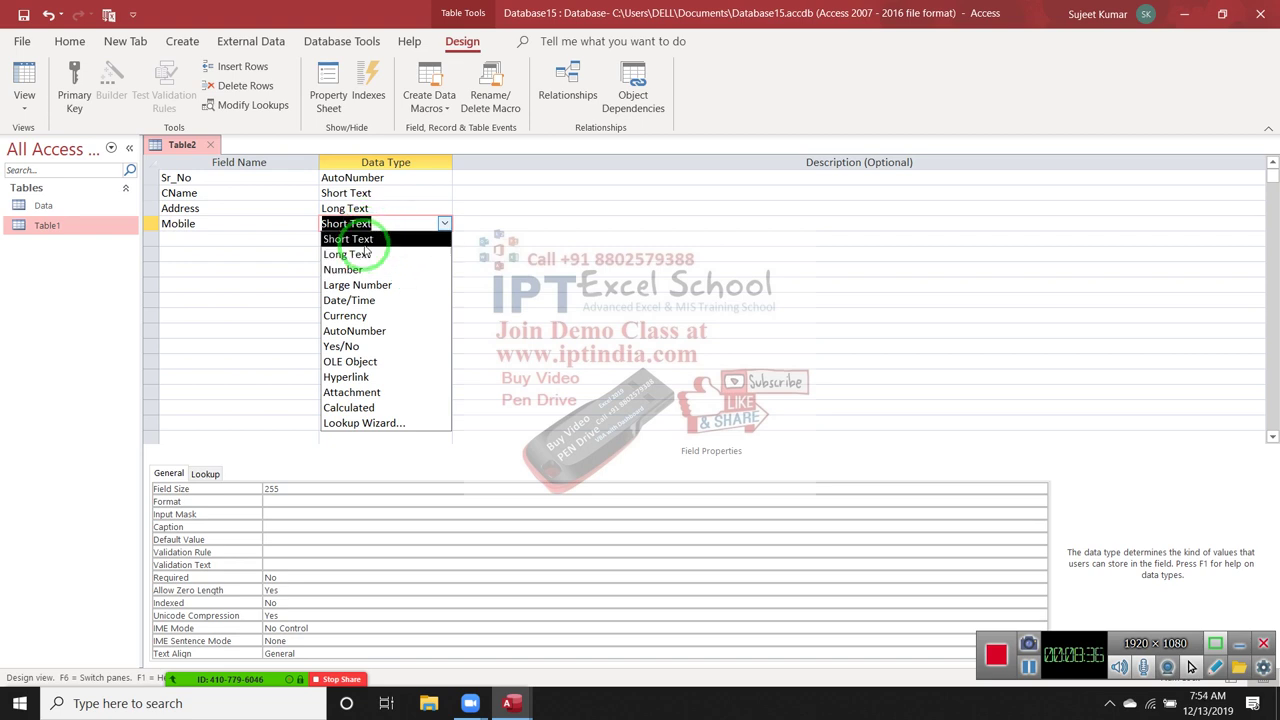
{"action": "left_click", "coordinate": [360, 240]}
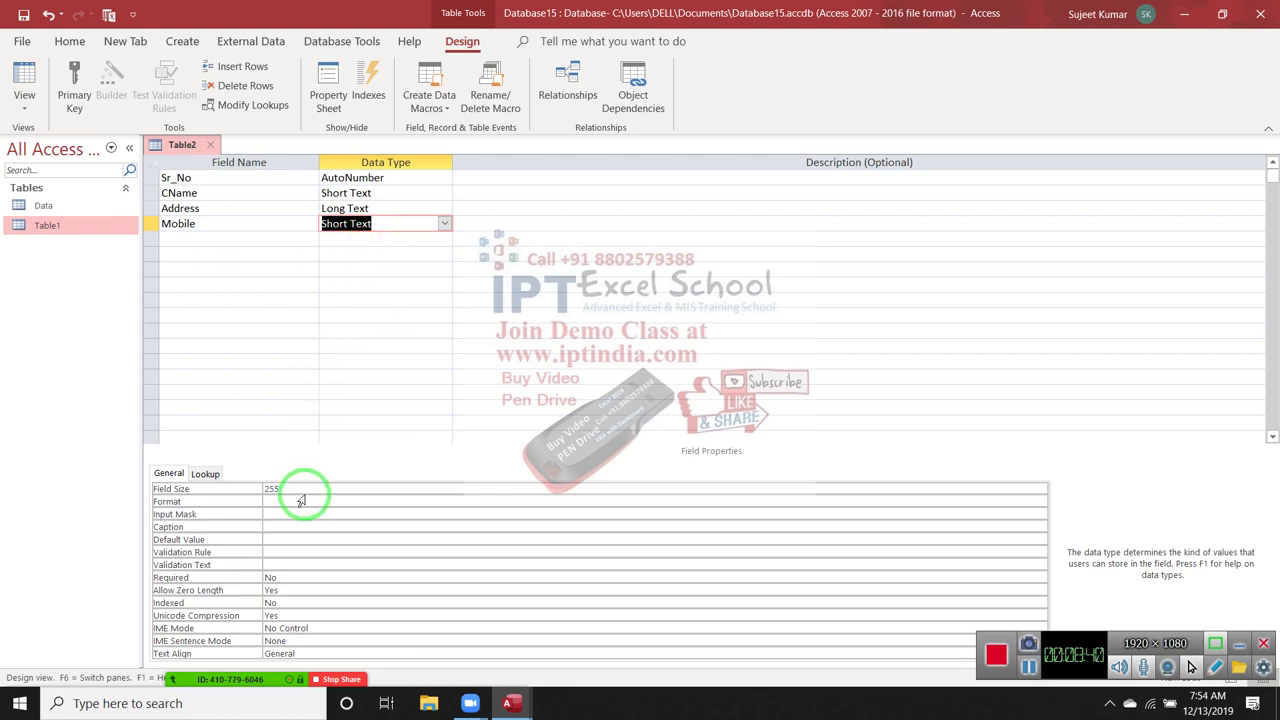
Step: Change the Mobile field size from 255 to 10
{"action": "left_click", "coordinate": [263, 488]}
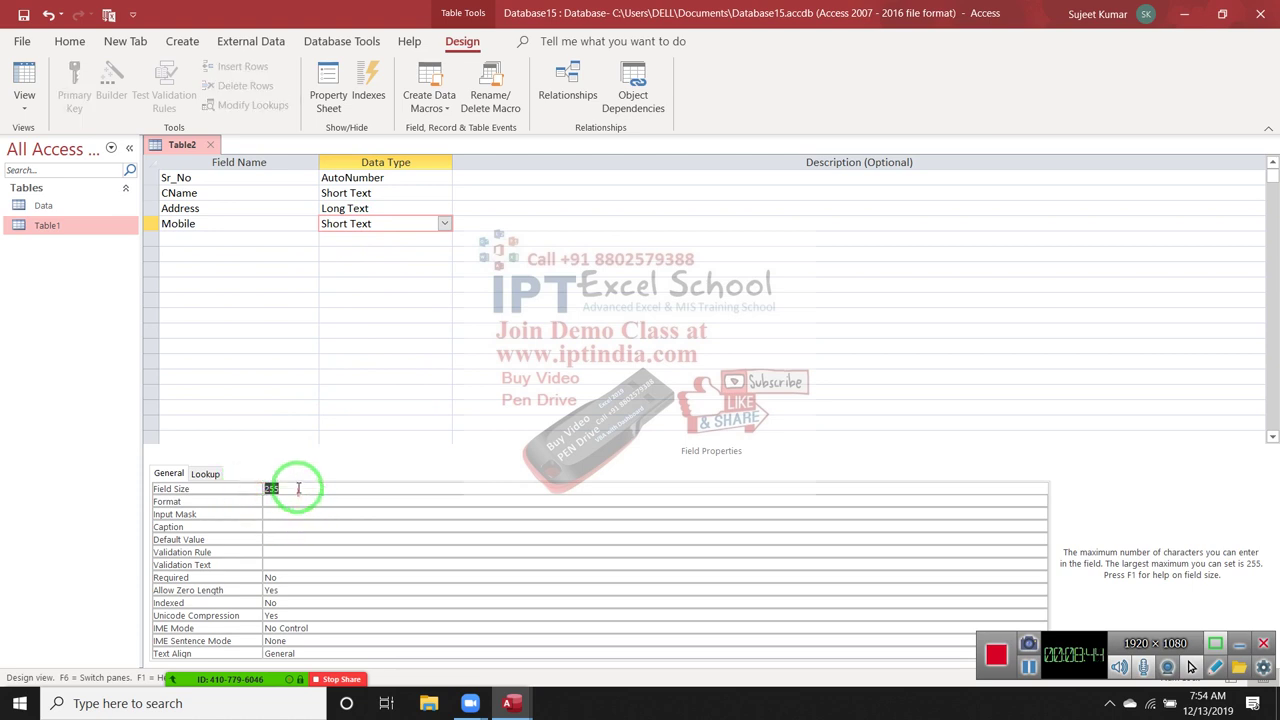
{"action": "type", "text": "10"}
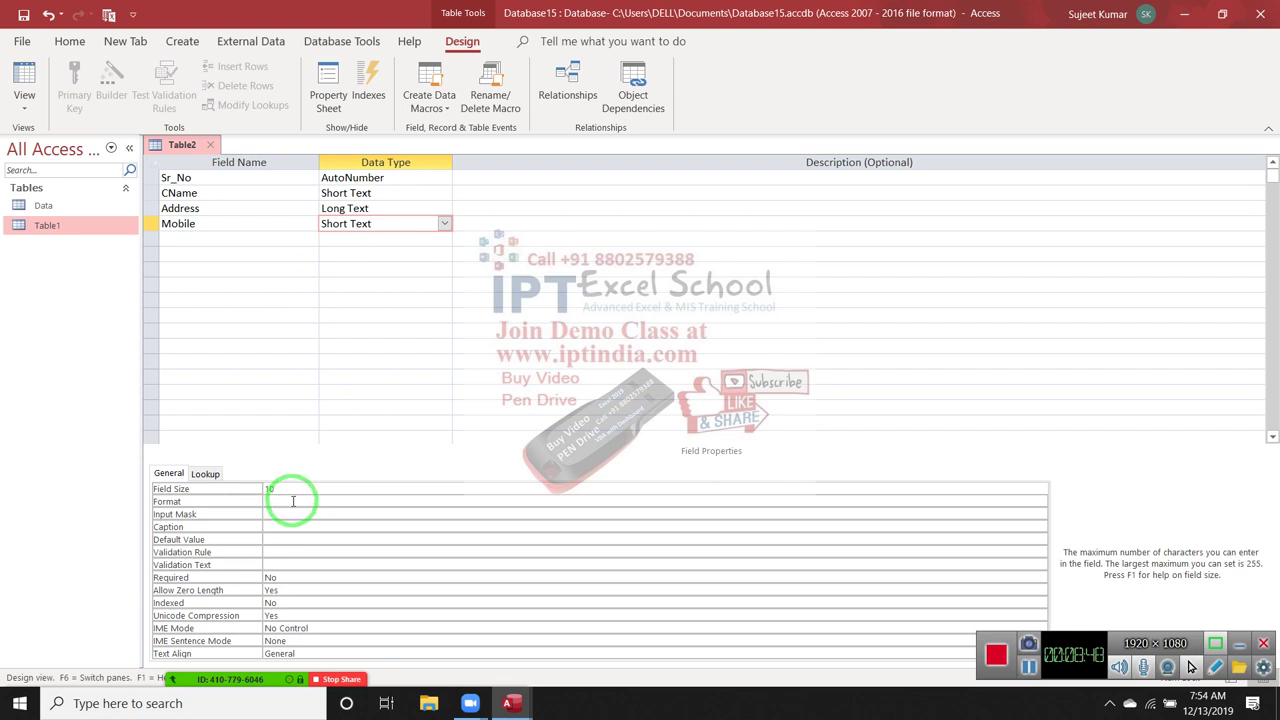
{"action": "left_click", "coordinate": [293, 500]}
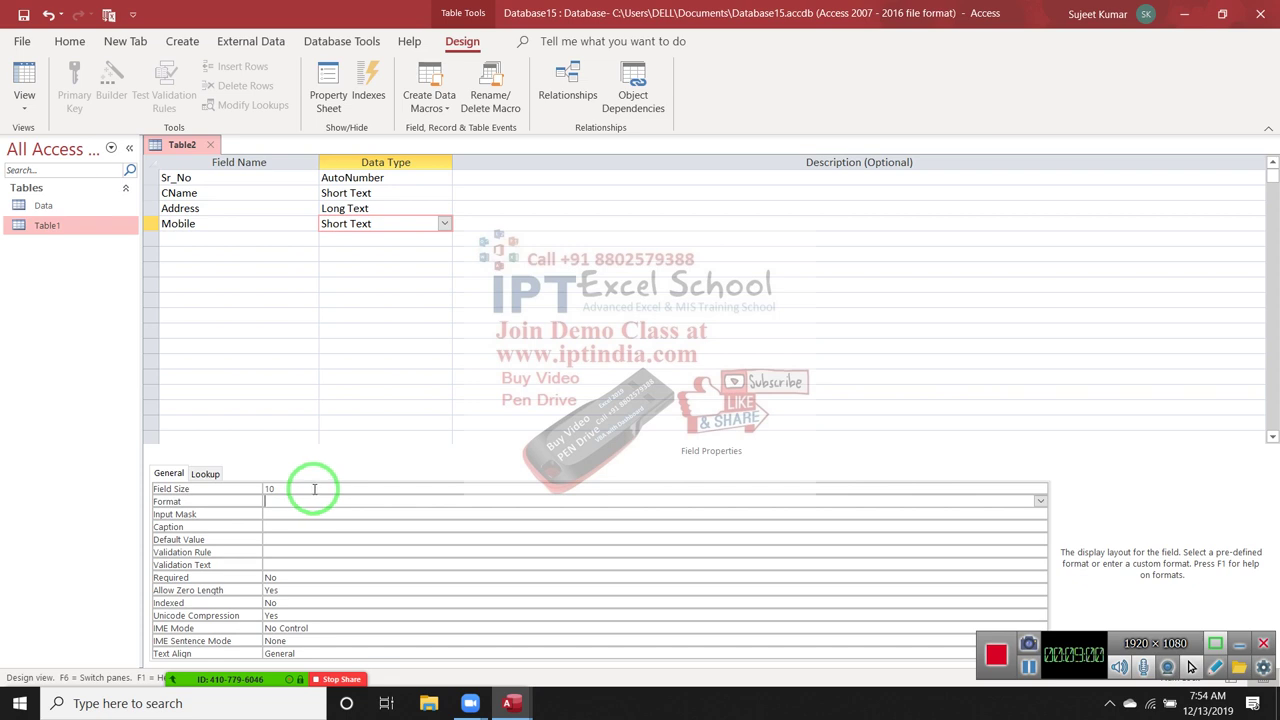
{"action": "left_click", "coordinate": [292, 488]}
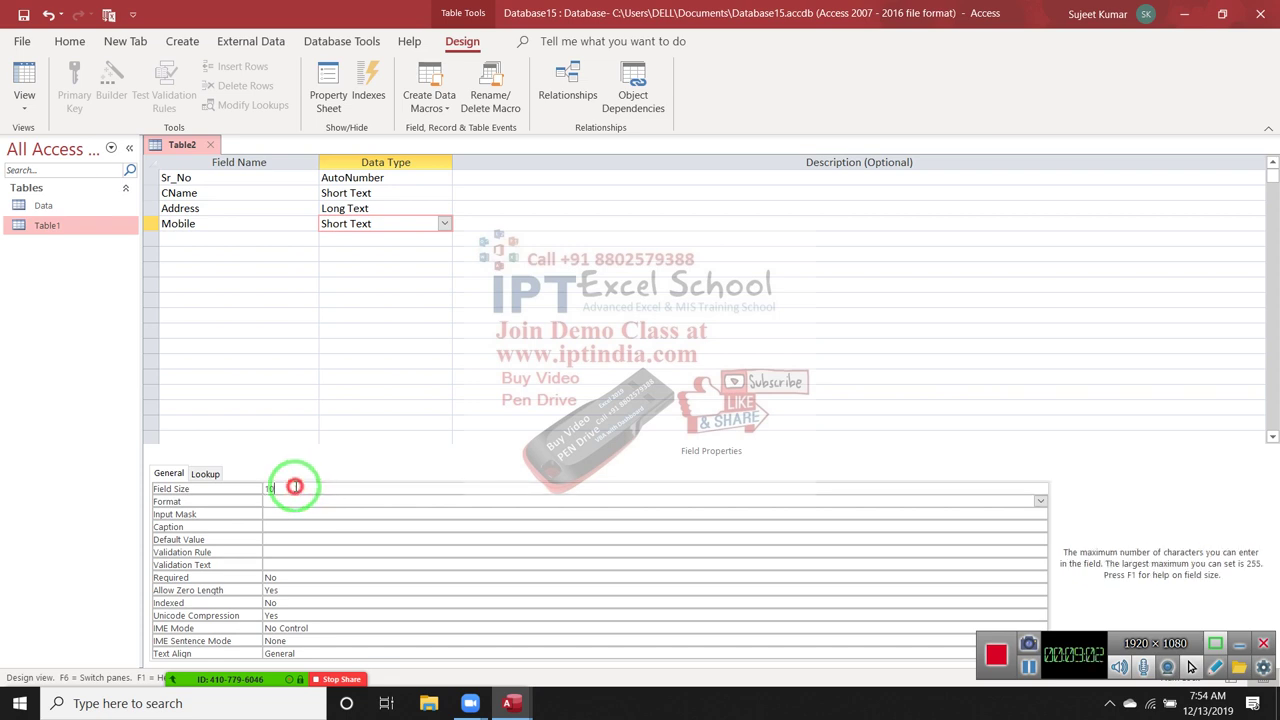
{"action": "double_click", "coordinate": [268, 487]}
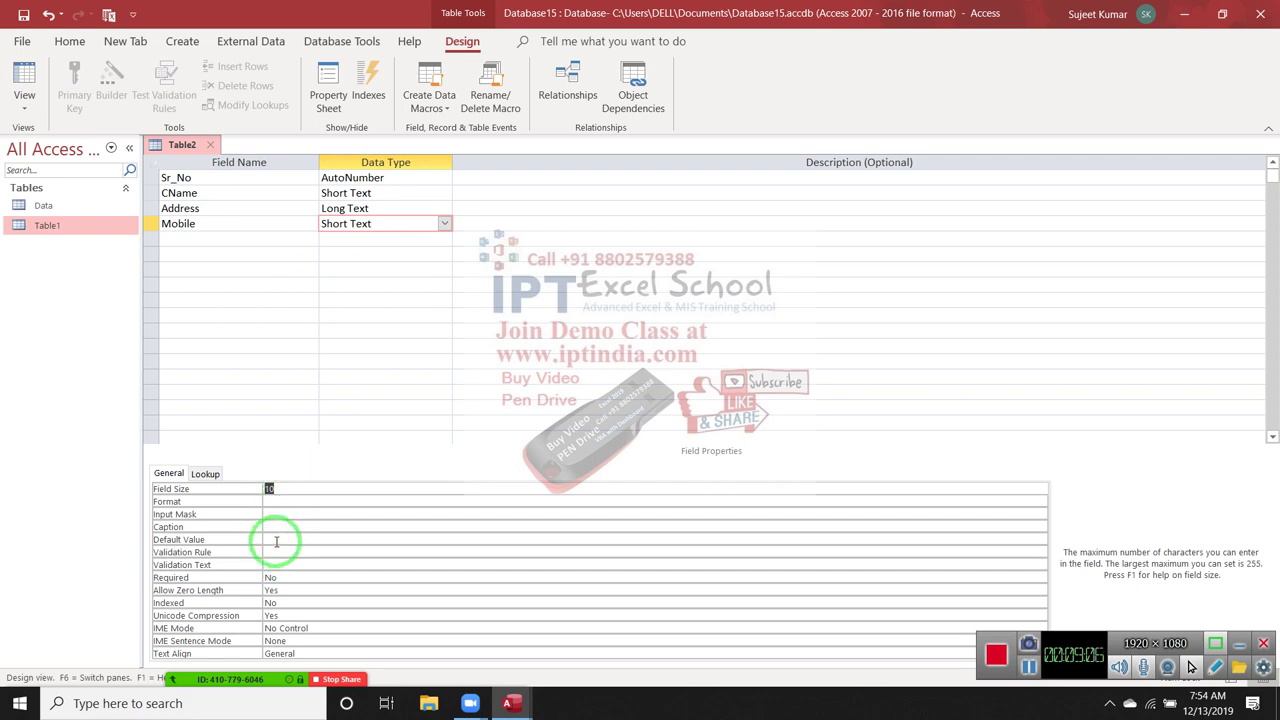
{"action": "left_click", "coordinate": [276, 540]}
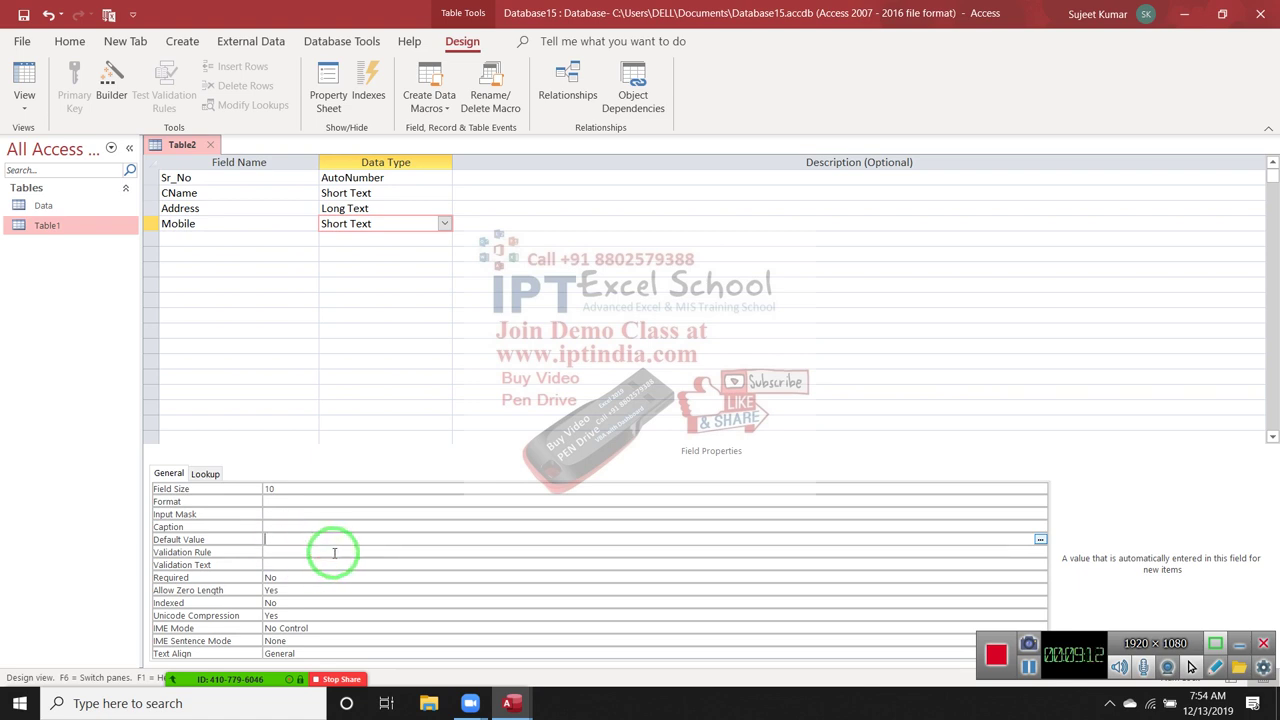
Step: Remove the mistakenly entered Len expression from Mobile's Default Value, leaving it empty
{"action": "type", "text": "=len"}
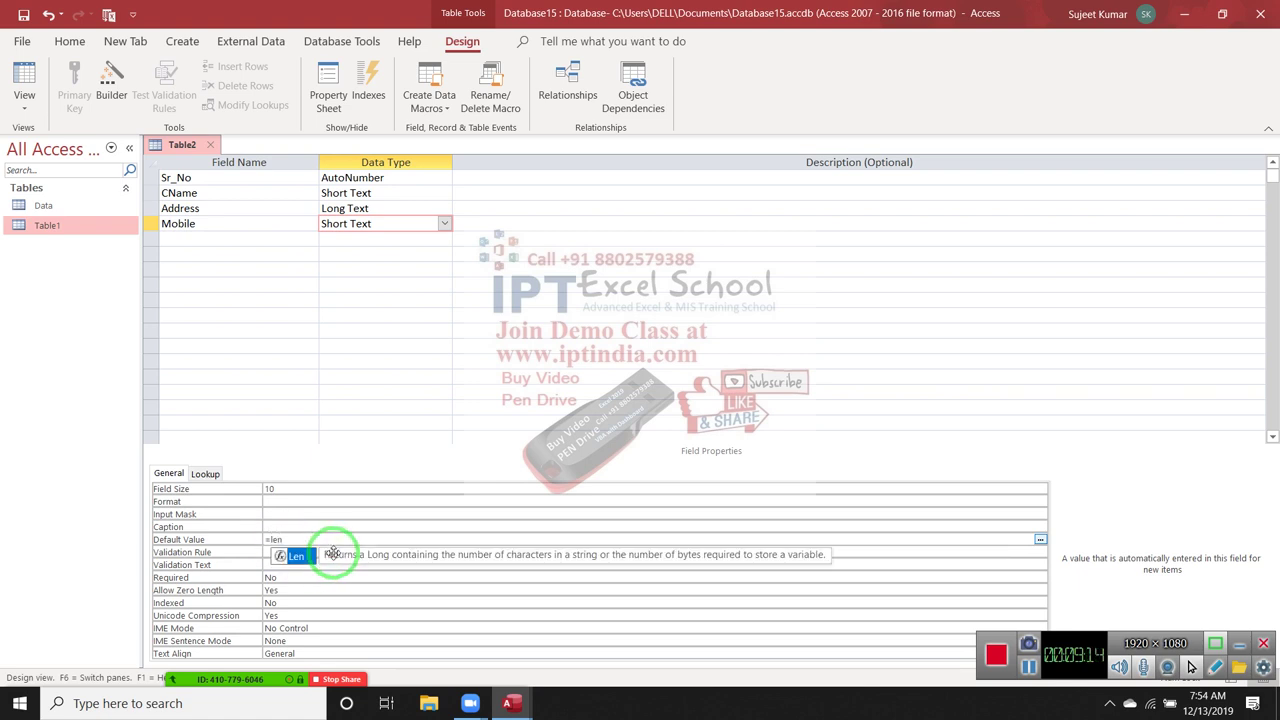
{"action": "key", "text": "BackSpace"}
{"action": "key", "text": "BackSpace"}
{"action": "key", "text": "BackSpace"}
{"action": "key", "text": "BackSpace"}
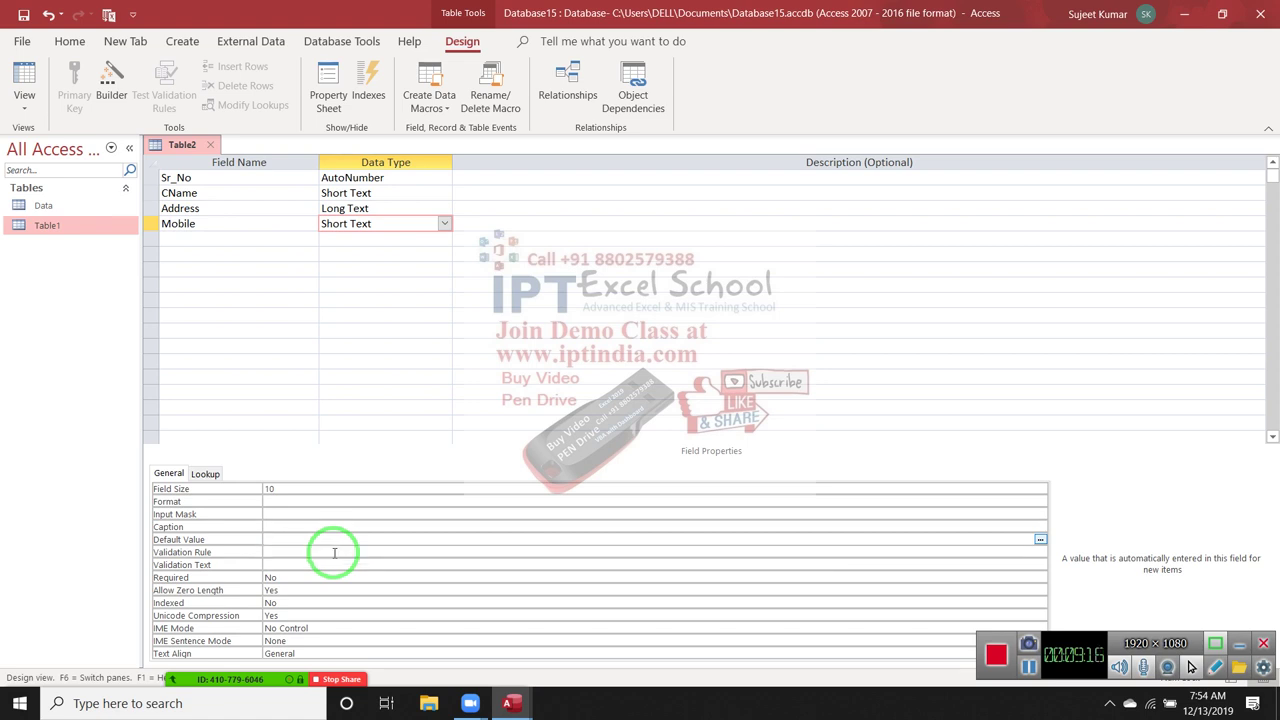
{"action": "type", "text": "len"}
{"action": "type", "text": "("}
{"action": "type", "text": "[mo"}
{"action": "type", "text": "bile])"}
{"action": "type", "text": "=10"}
{"action": "left_click", "coordinate": [334, 552]}
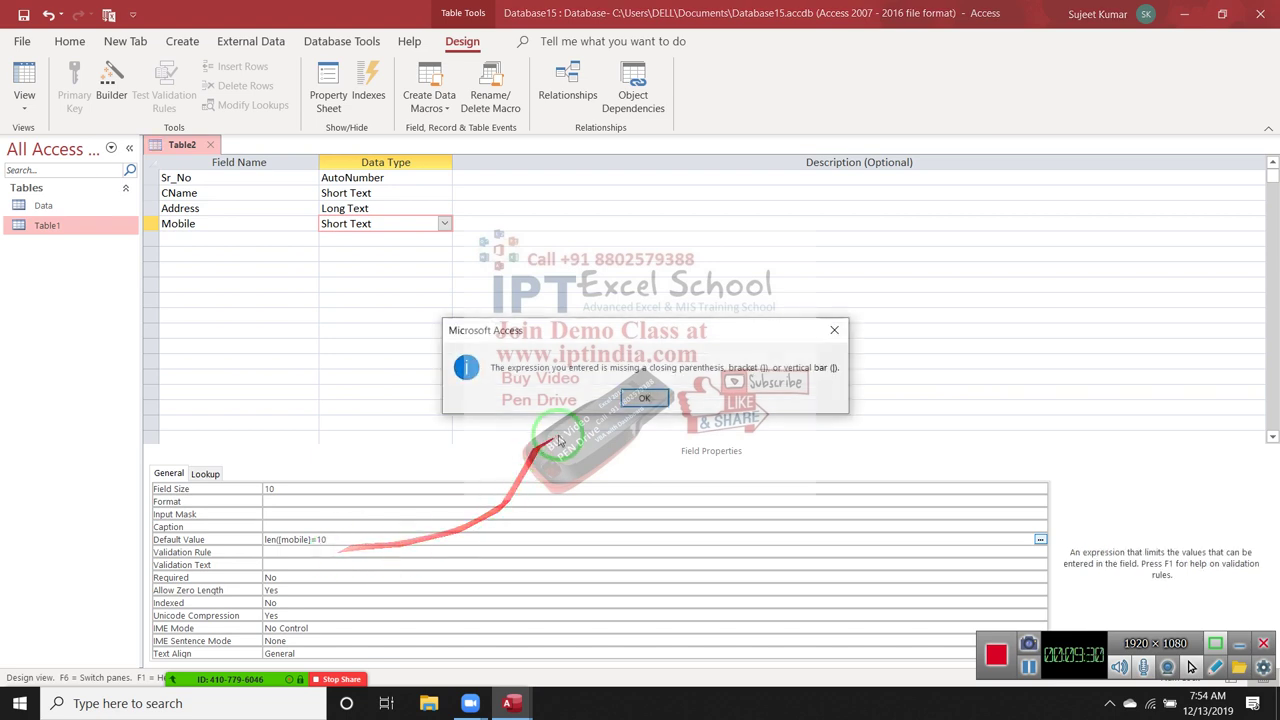
{"action": "left_click", "coordinate": [650, 401]}
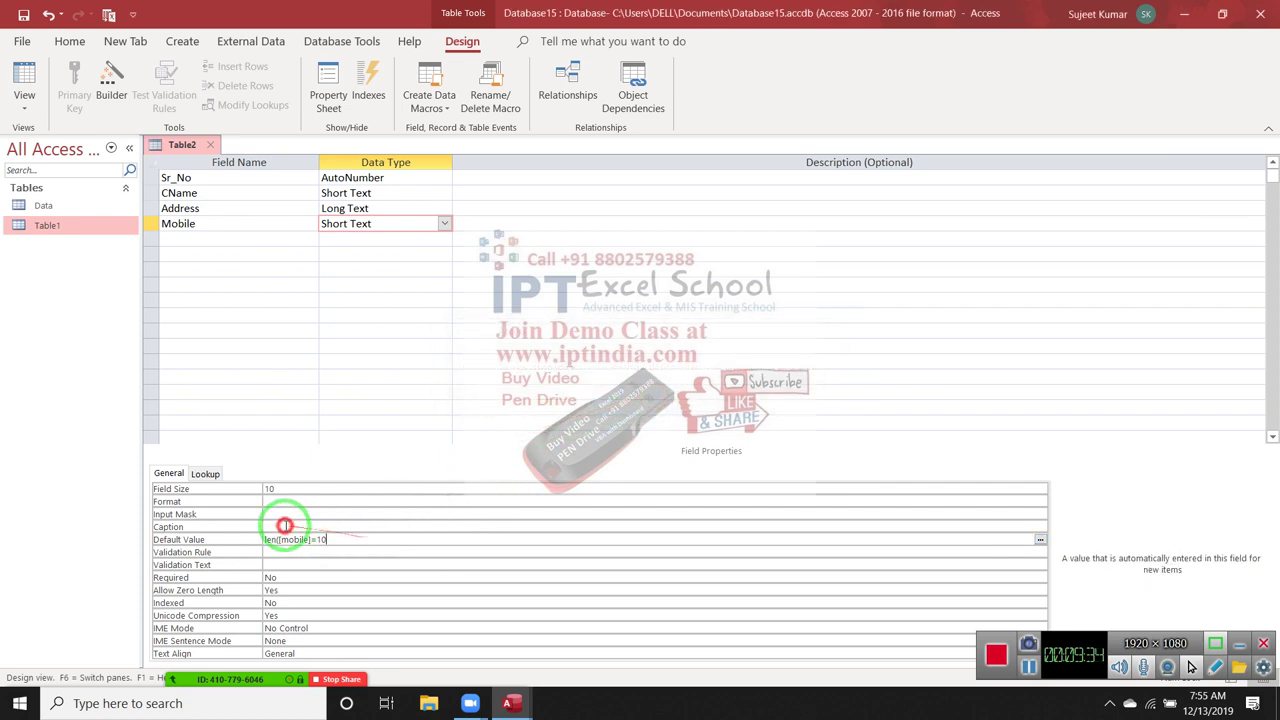
{"action": "left_click_drag", "start_coordinate": [310, 539], "coordinate": [242, 531]}
{"action": "key", "text": "Delete"}
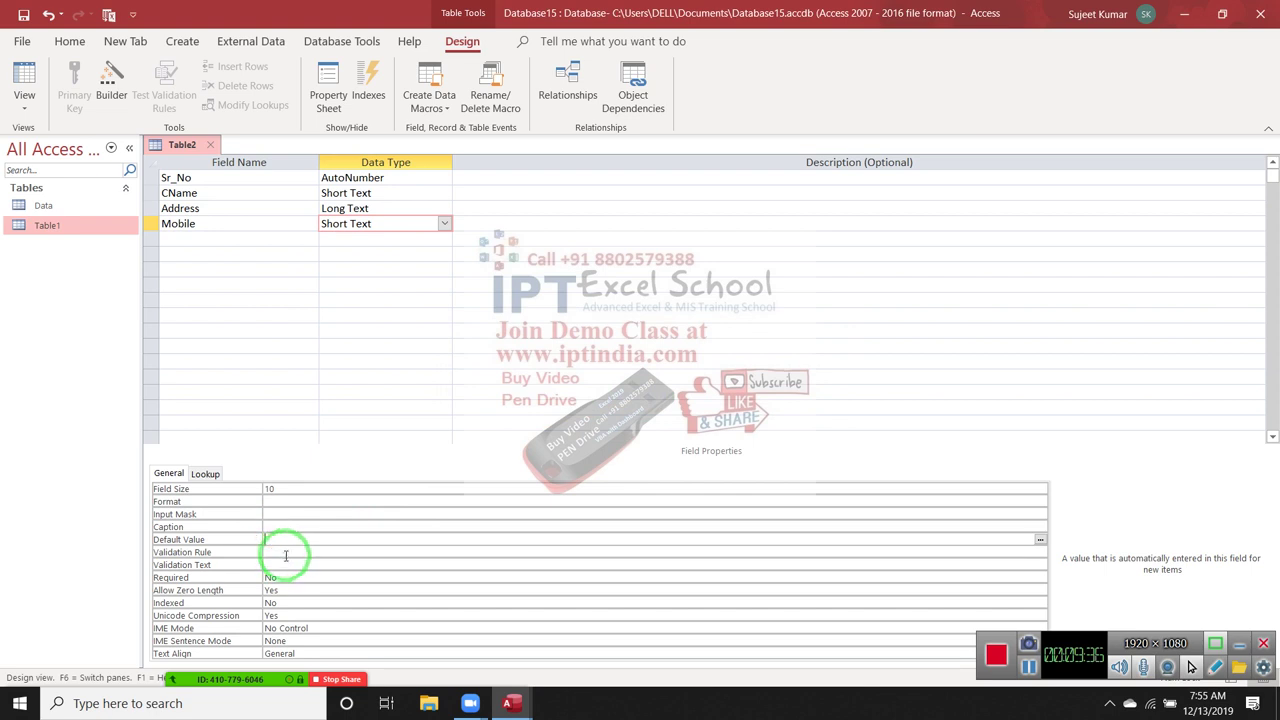
{"action": "left_click", "coordinate": [288, 563]}
Step: Set Mobile's validation rule to Len([mobile])=10, fixing the missing closing parenthesis
{"action": "left_click", "coordinate": [288, 552]}
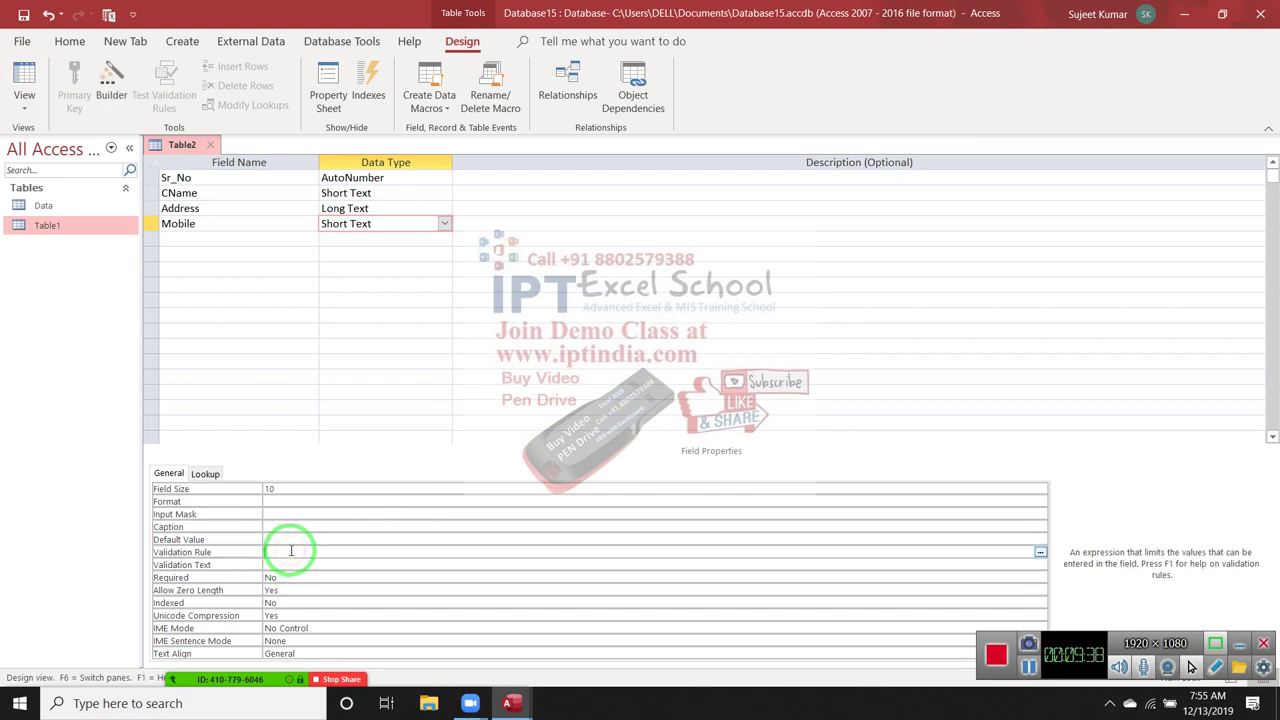
{"action": "type", "text": "len(mobile)=10"}
{"action": "left_click", "coordinate": [363, 578]}
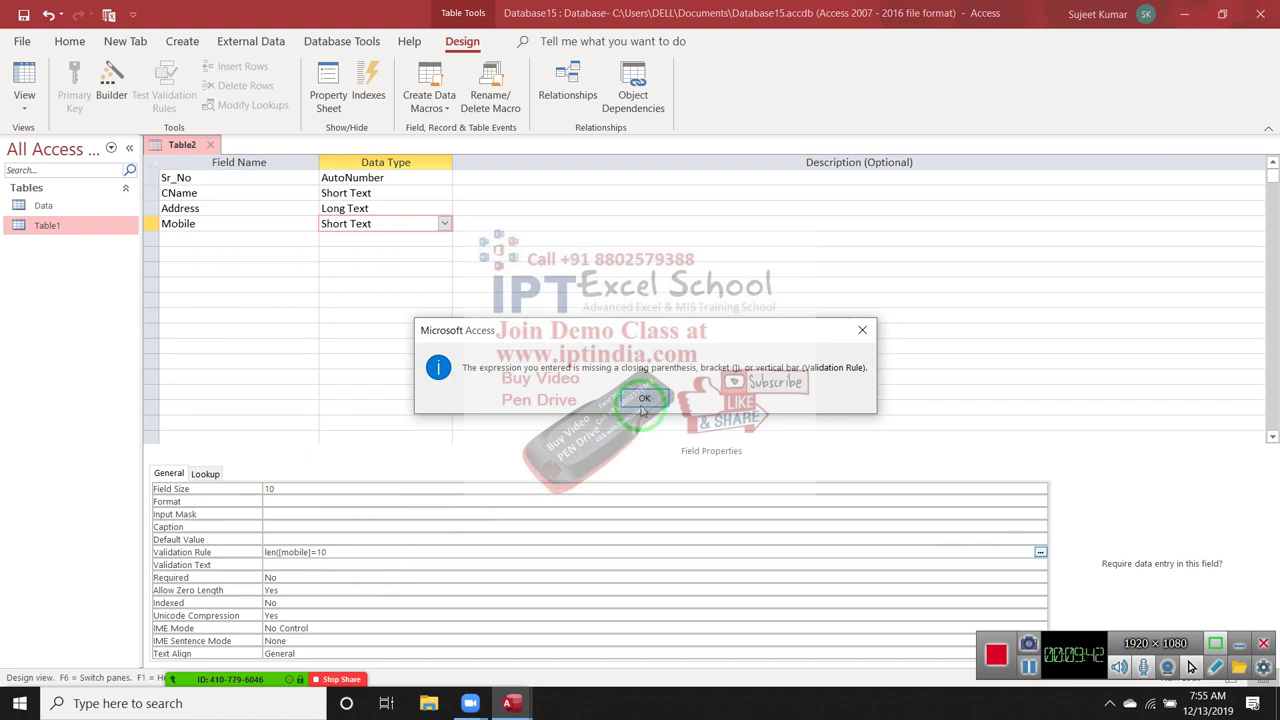
{"action": "left_click", "coordinate": [643, 403]}
{"action": "left_click", "coordinate": [311, 552]}
{"action": "type", "text": ")"}
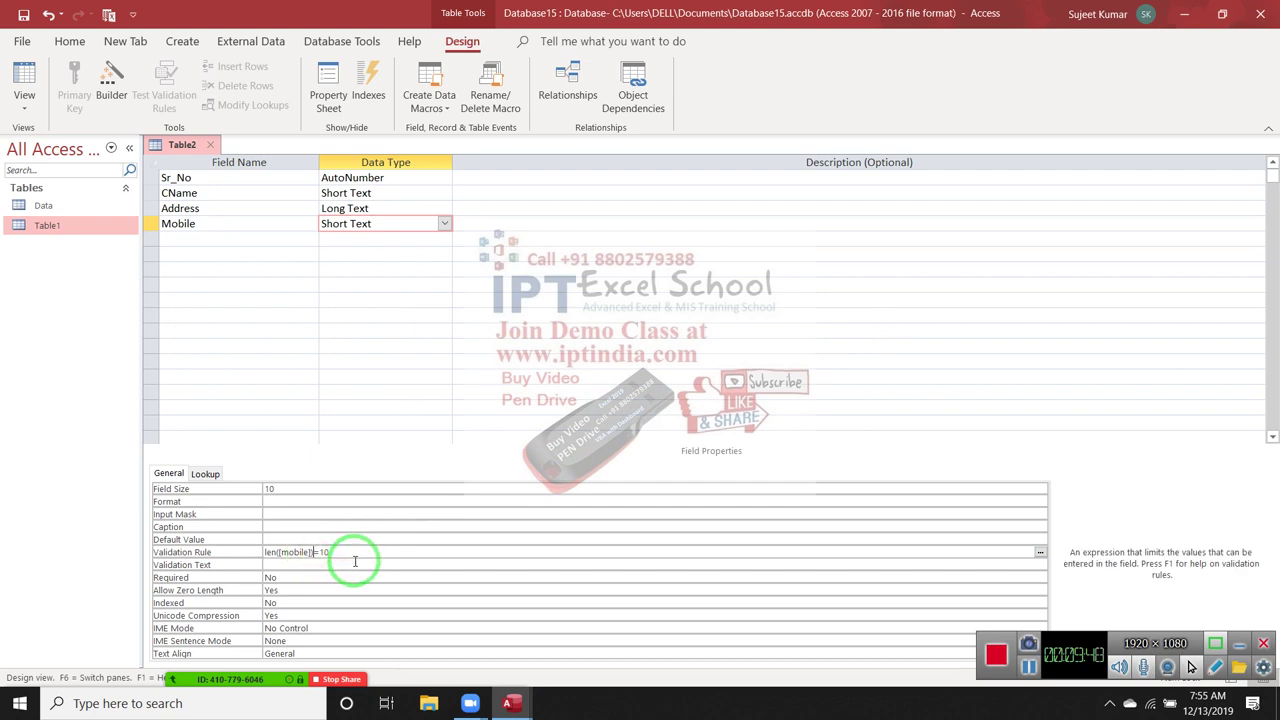
{"action": "left_click", "coordinate": [355, 564]}
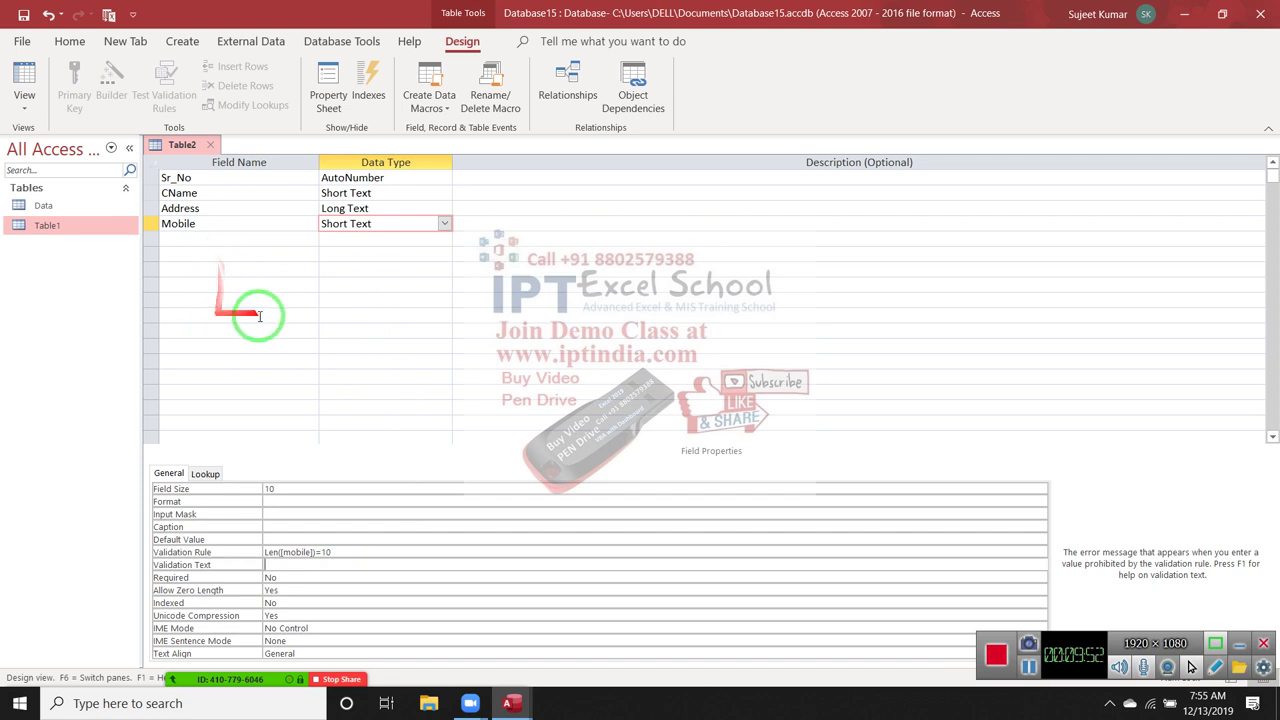
Step: Add a fifth field named City below Mobile, starting as Short Text
{"action": "left_click", "coordinate": [191, 240]}
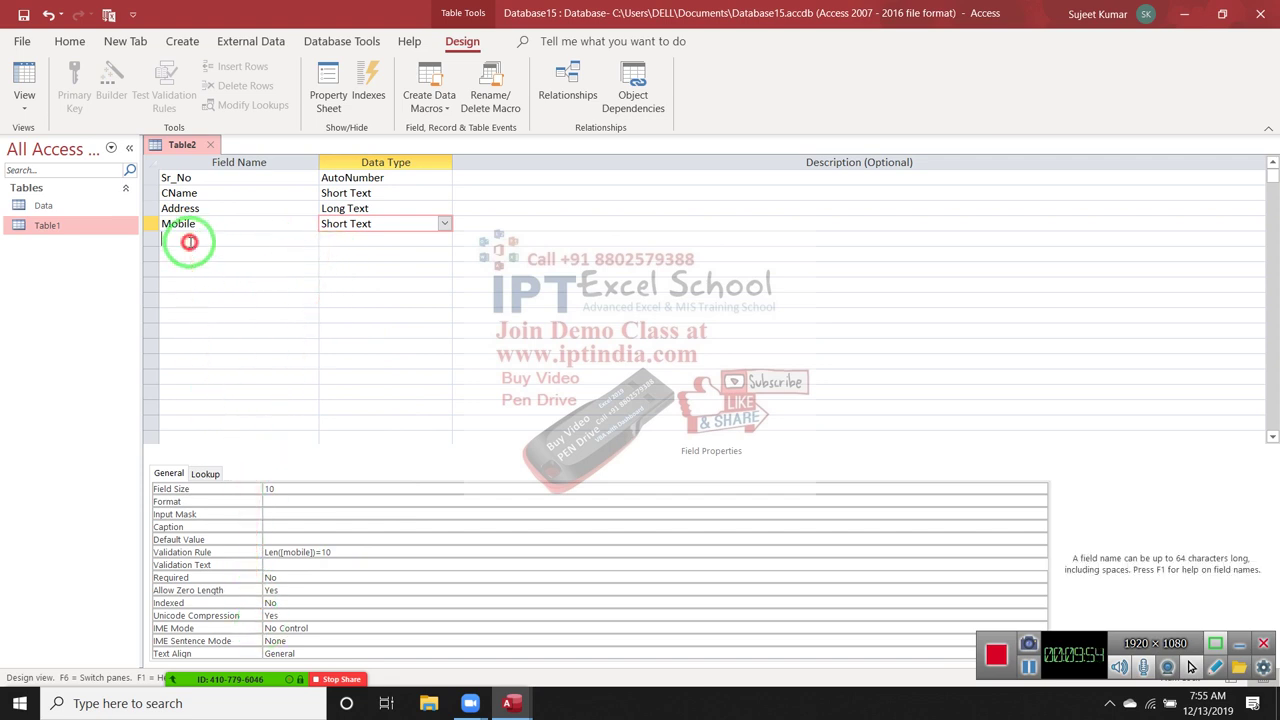
{"action": "left_click", "coordinate": [345, 223]}
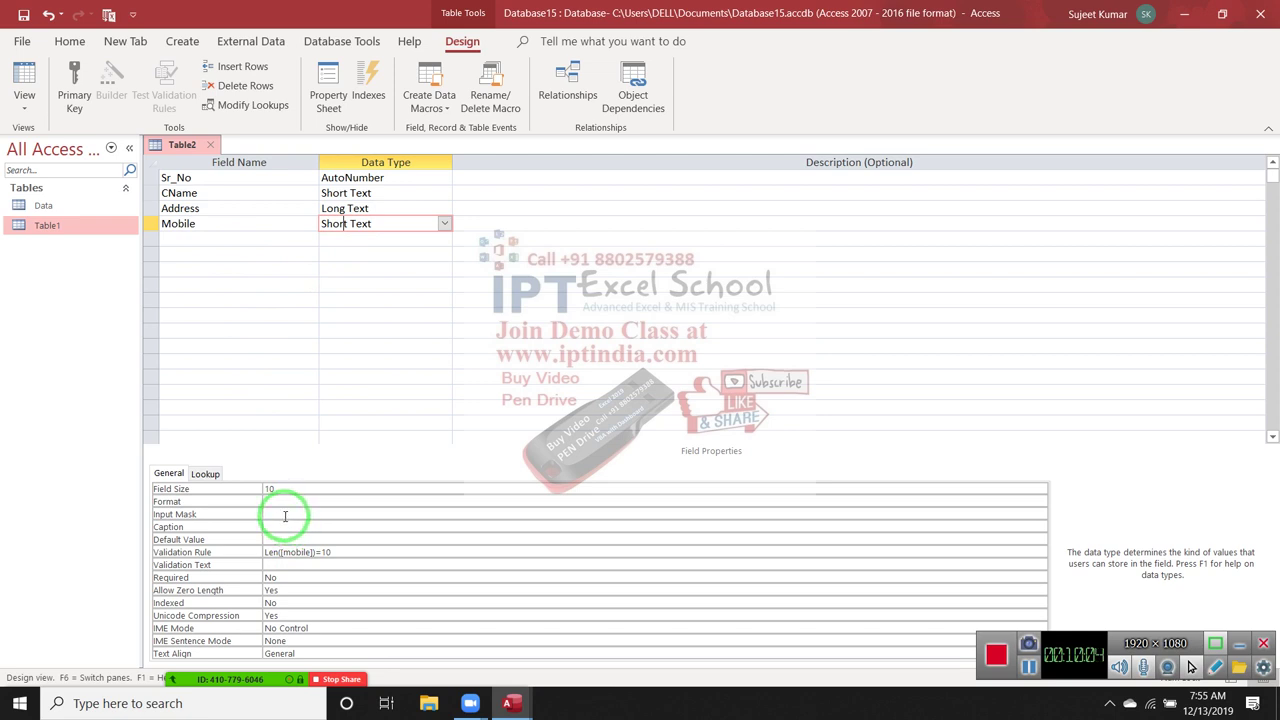
{"action": "left_click", "coordinate": [196, 239]}
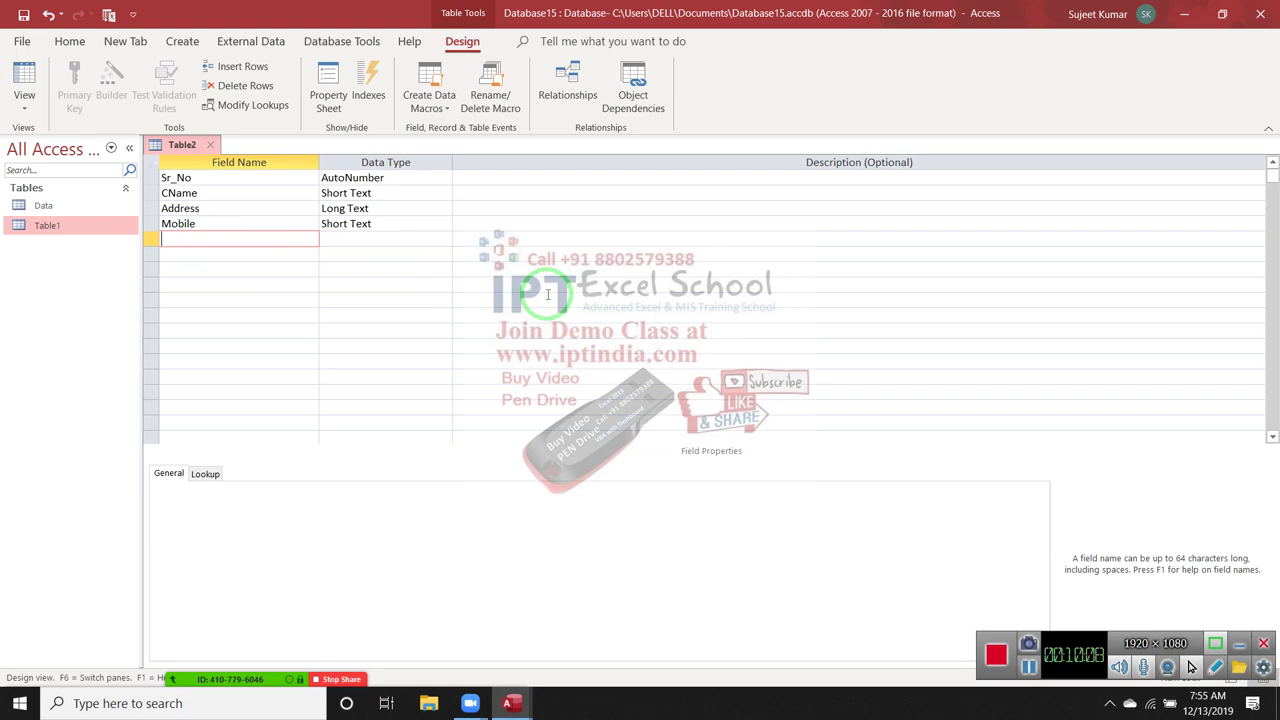
{"action": "type", "text": "City"}
{"action": "key", "text": "Tab"}
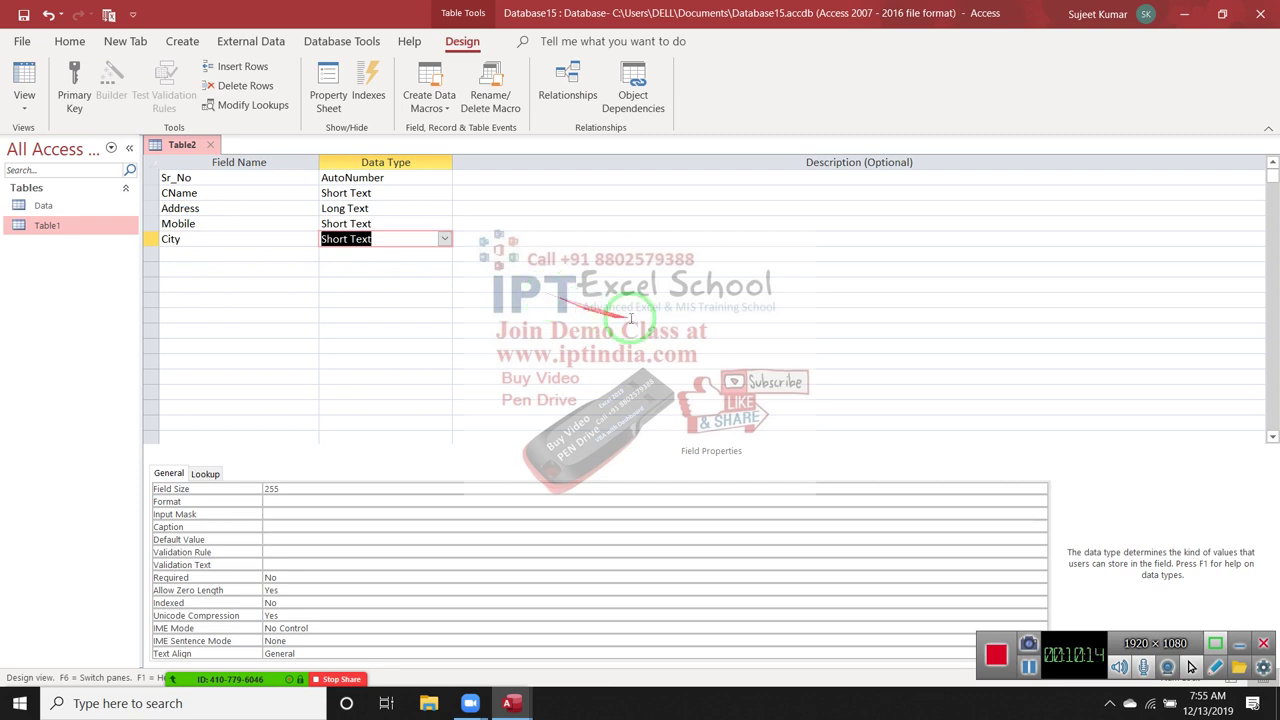
{"action": "left_click", "coordinate": [445, 240]}
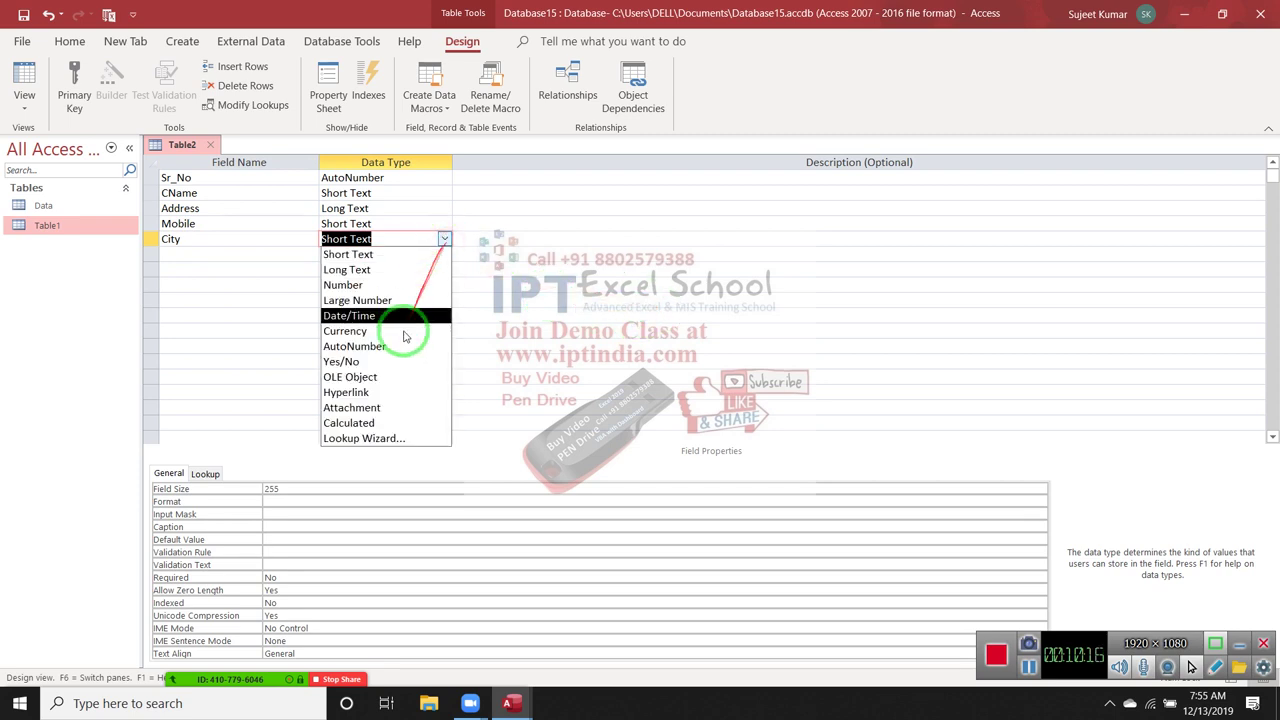
Step: Run the Lookup Wizard for City, typing the values Delhi, Pune and Noida
{"action": "left_click", "coordinate": [381, 440]}
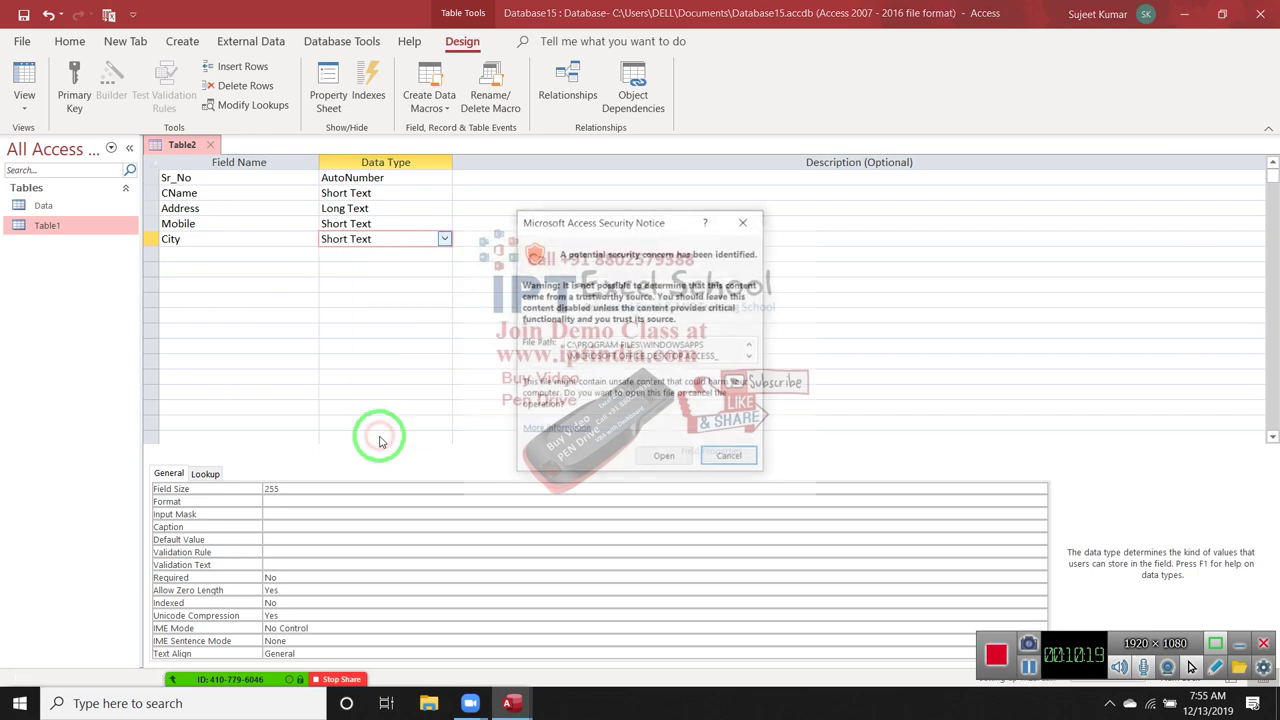
{"action": "left_click", "coordinate": [667, 458]}
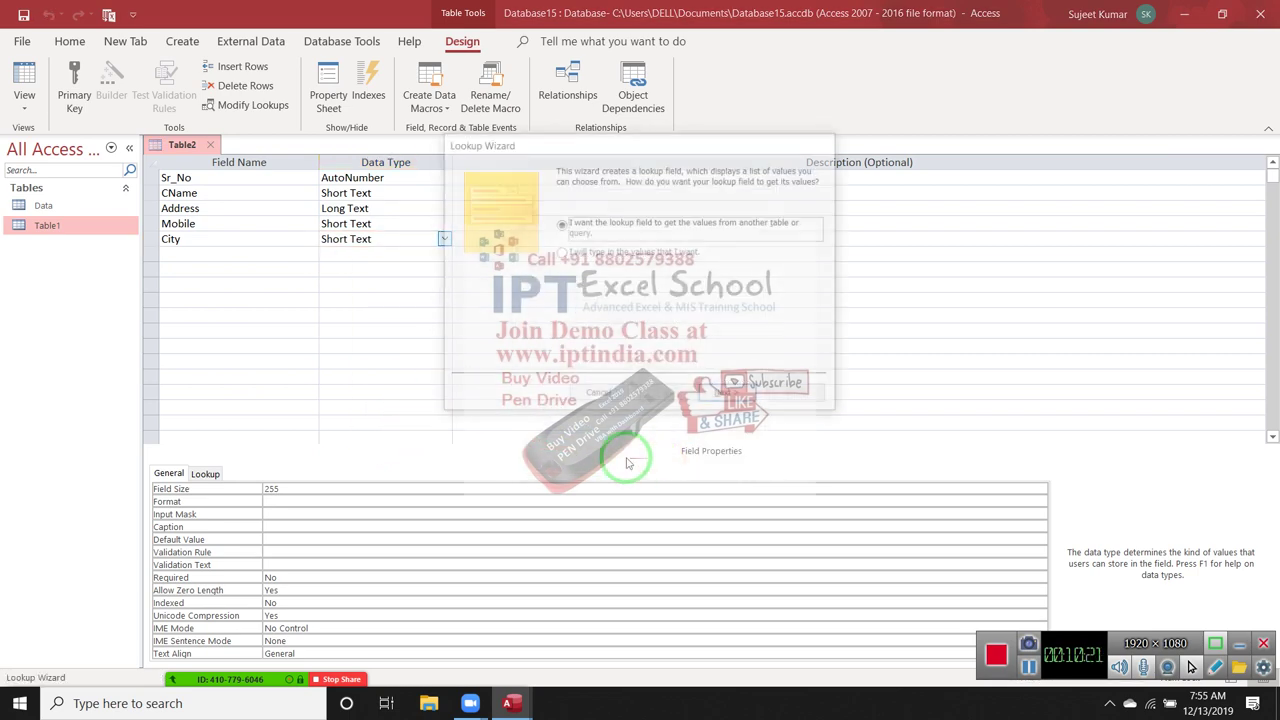
{"action": "left_click", "coordinate": [573, 256]}
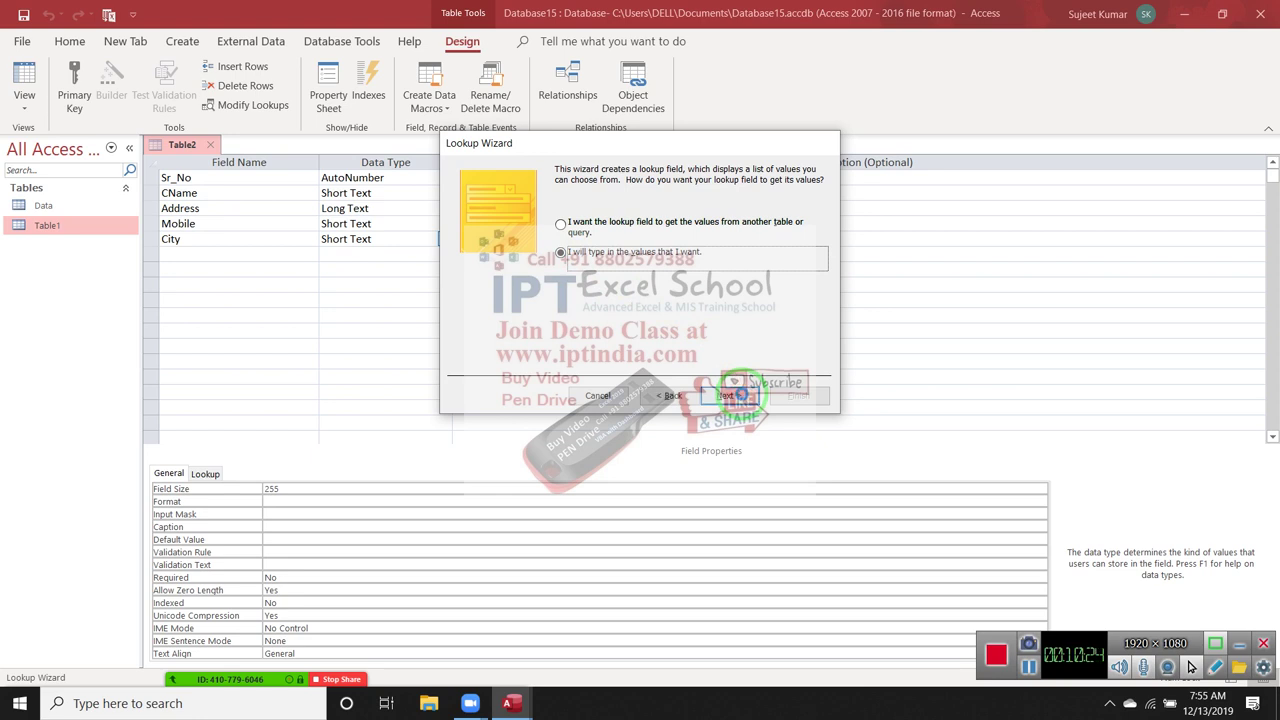
{"action": "left_click", "coordinate": [730, 395]}
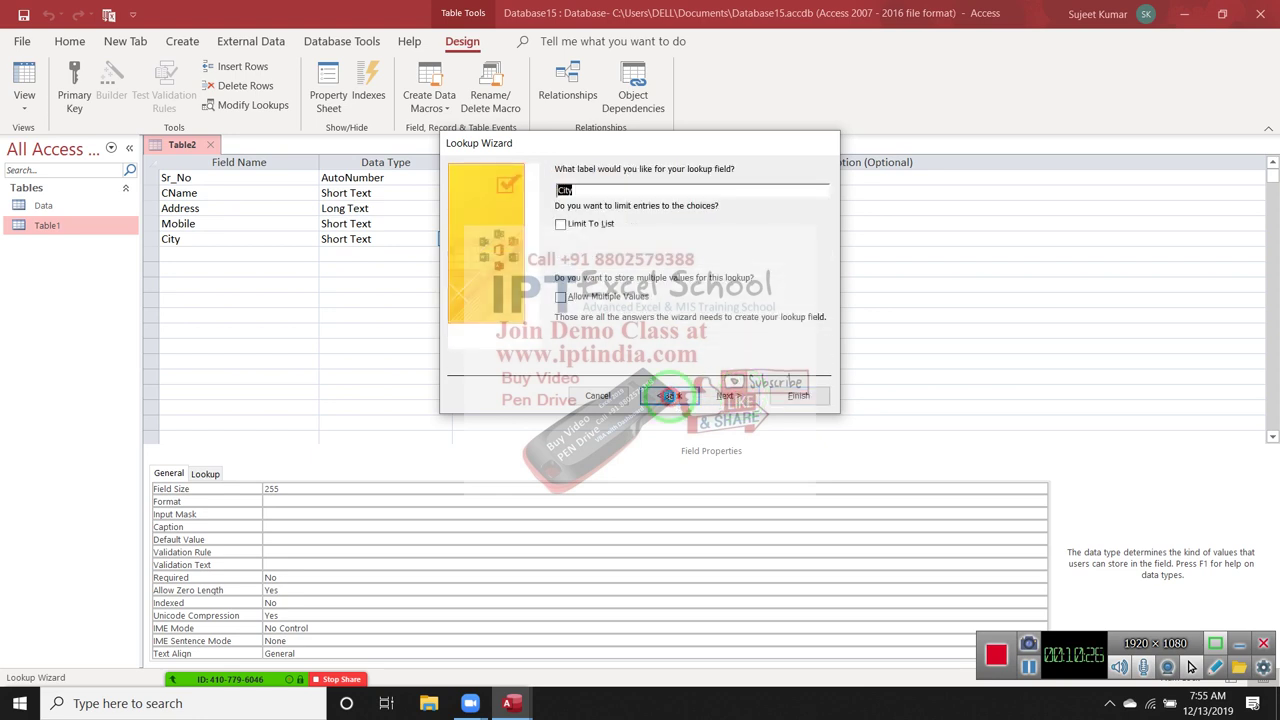
{"action": "left_click", "coordinate": [511, 312]}
{"action": "left_click", "coordinate": [497, 267]}
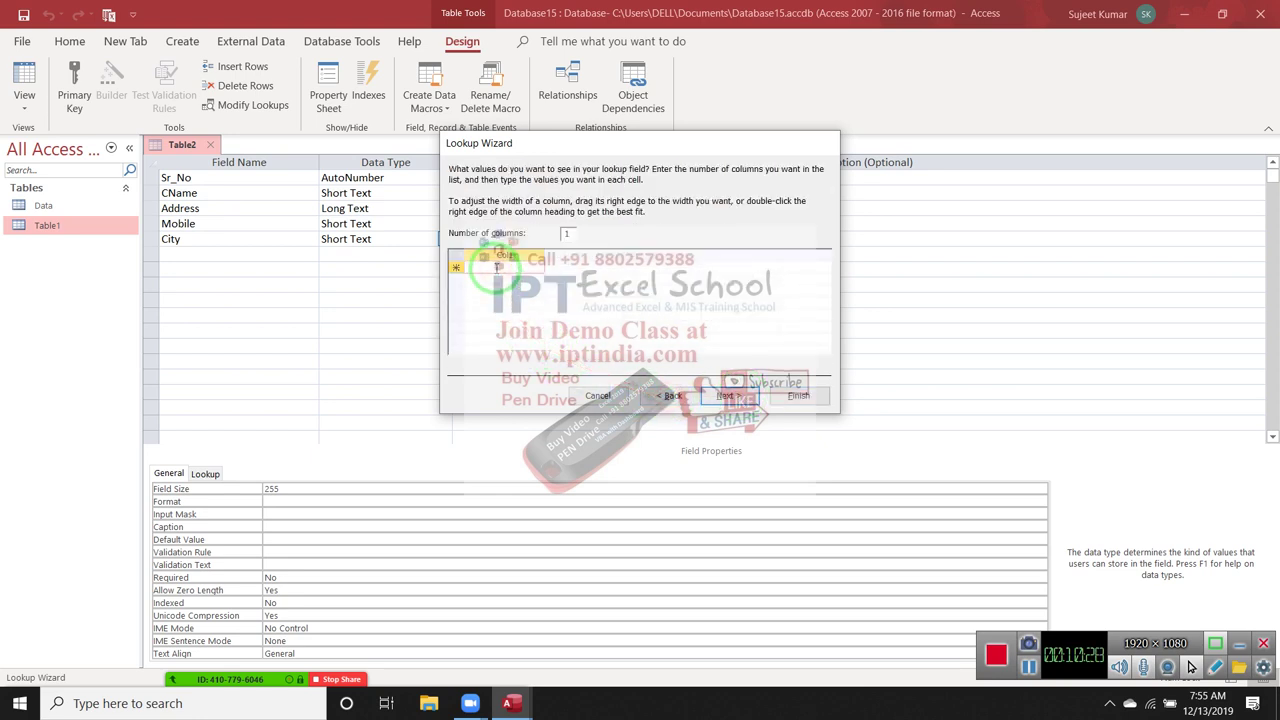
{"action": "type", "text": "Delhi"}
{"action": "key", "text": "Return"}
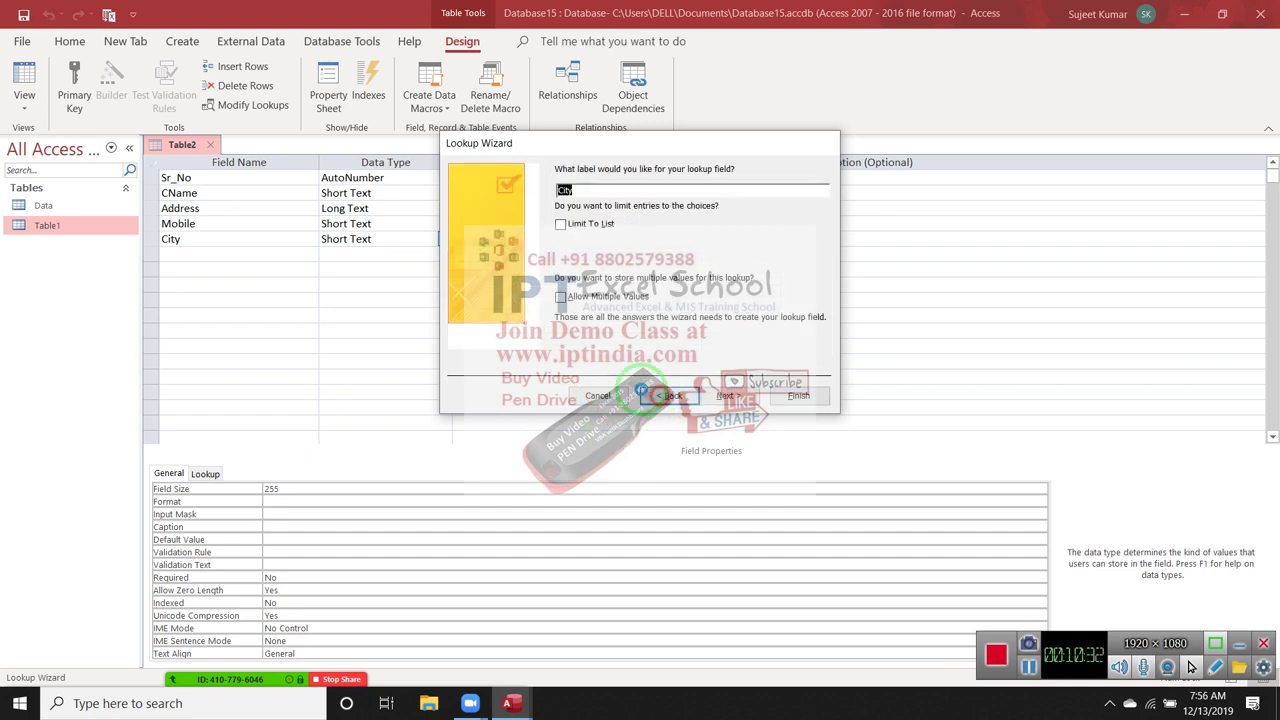
{"action": "left_click", "coordinate": [670, 395]}
{"action": "left_click", "coordinate": [505, 279]}
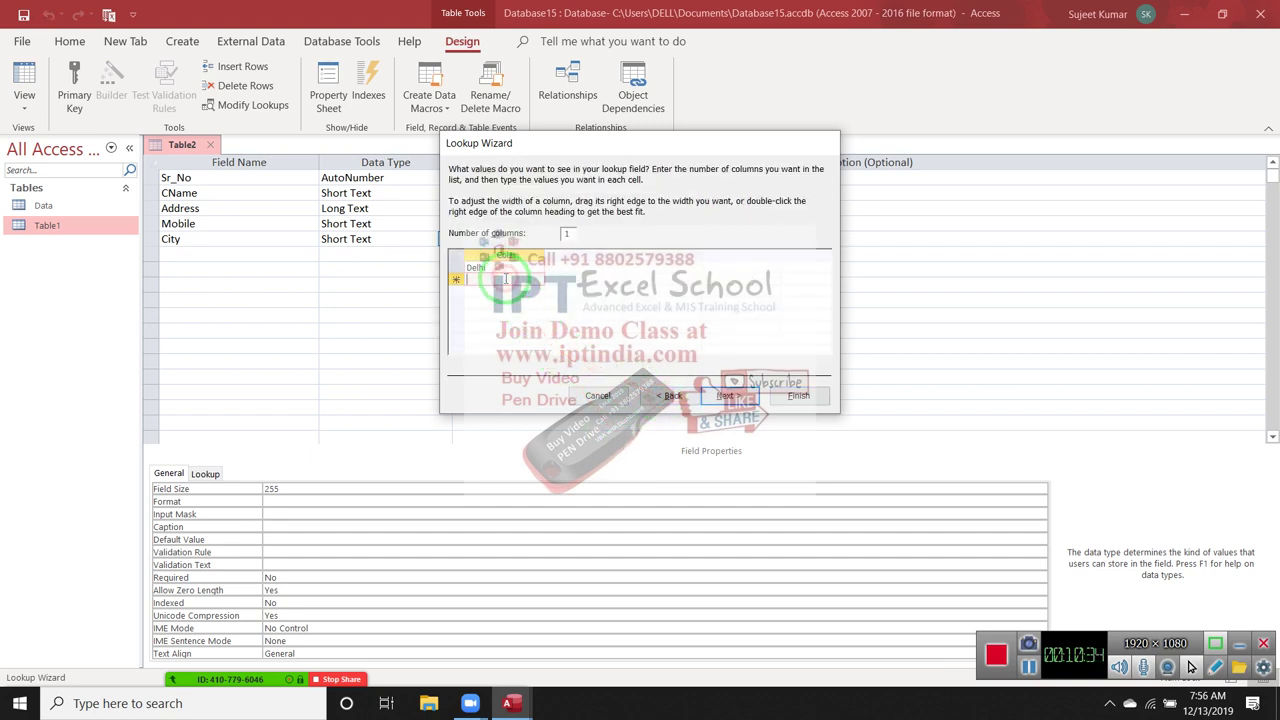
{"action": "type", "text": "Pune"}
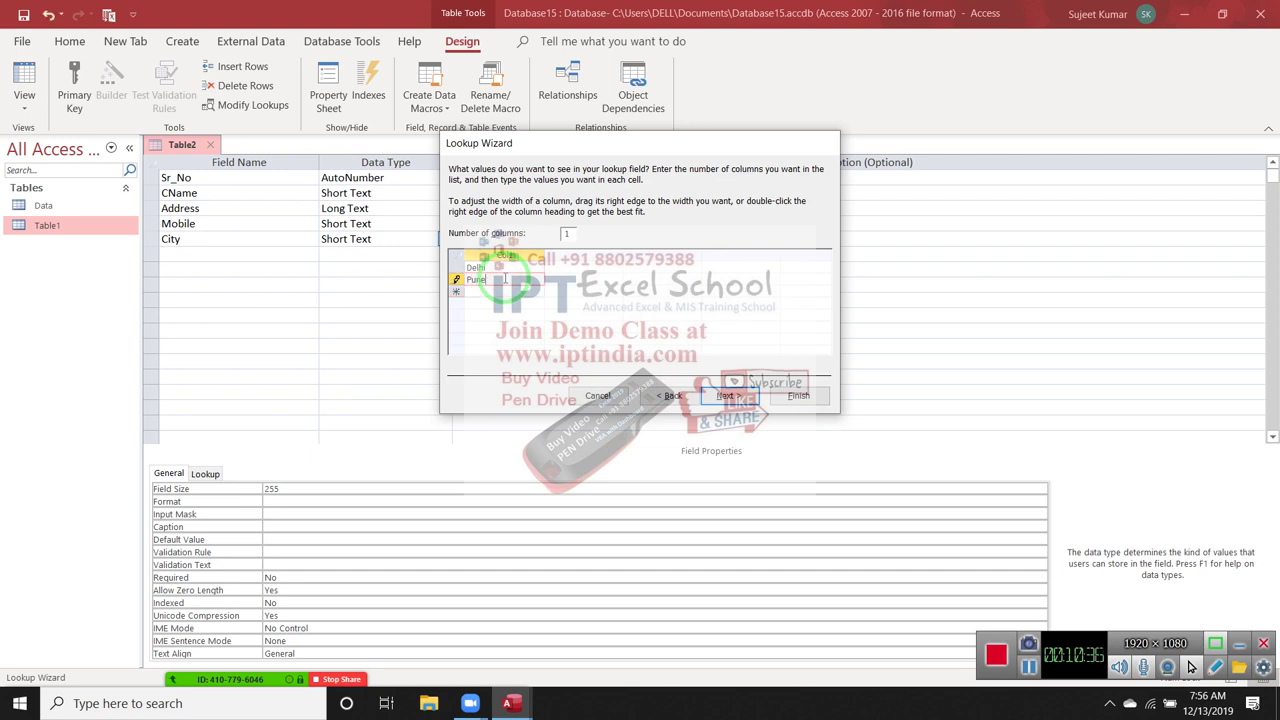
{"action": "key", "text": "Return"}
{"action": "type", "text": "Noida"}
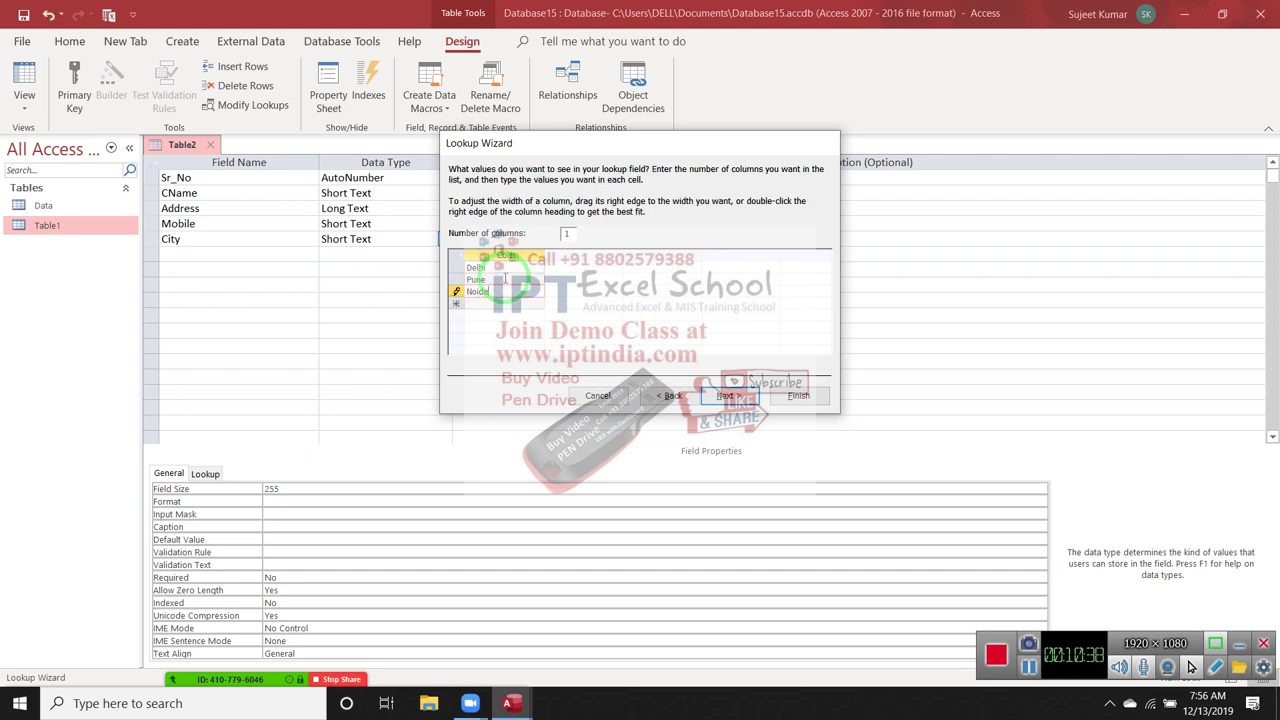
{"action": "key", "text": "Return"}
{"action": "type", "text": "GGN"}
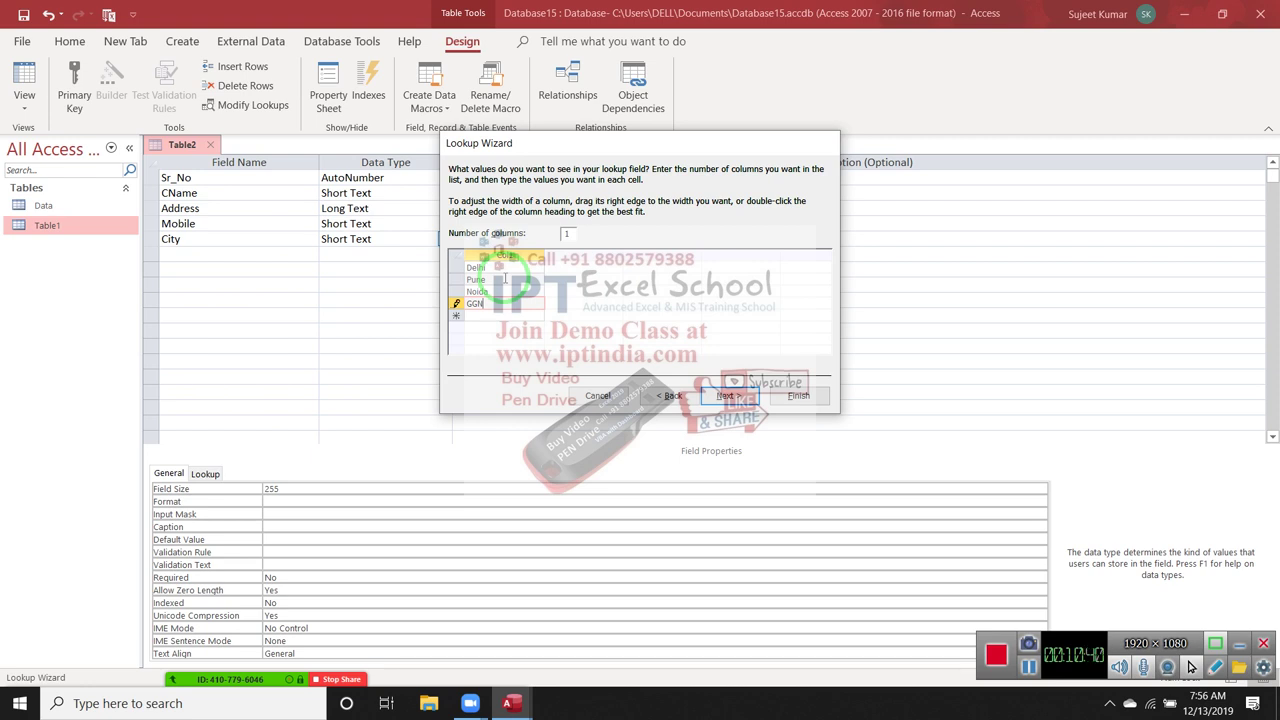
{"action": "key", "text": "alt+n"}
Step: Finish the wizard with label 'ct', then start clearing the field name
{"action": "key", "text": "BackSpace"}
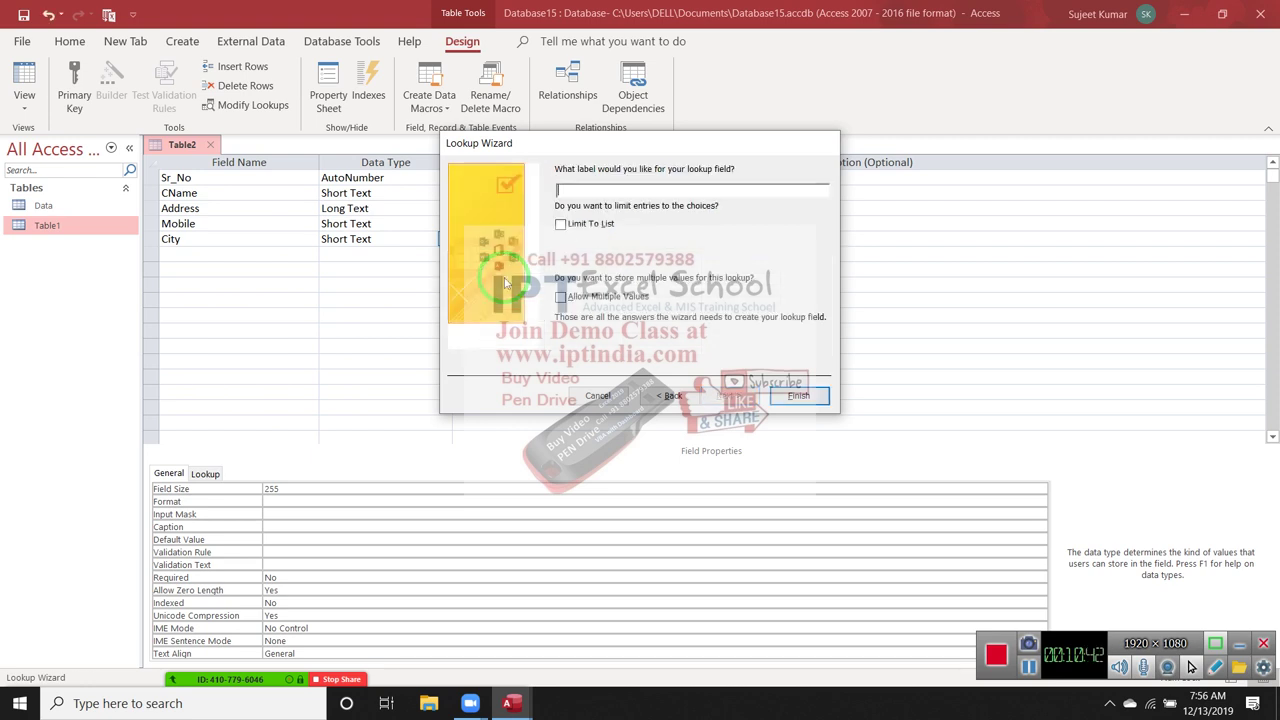
{"action": "left_click", "coordinate": [800, 396]}
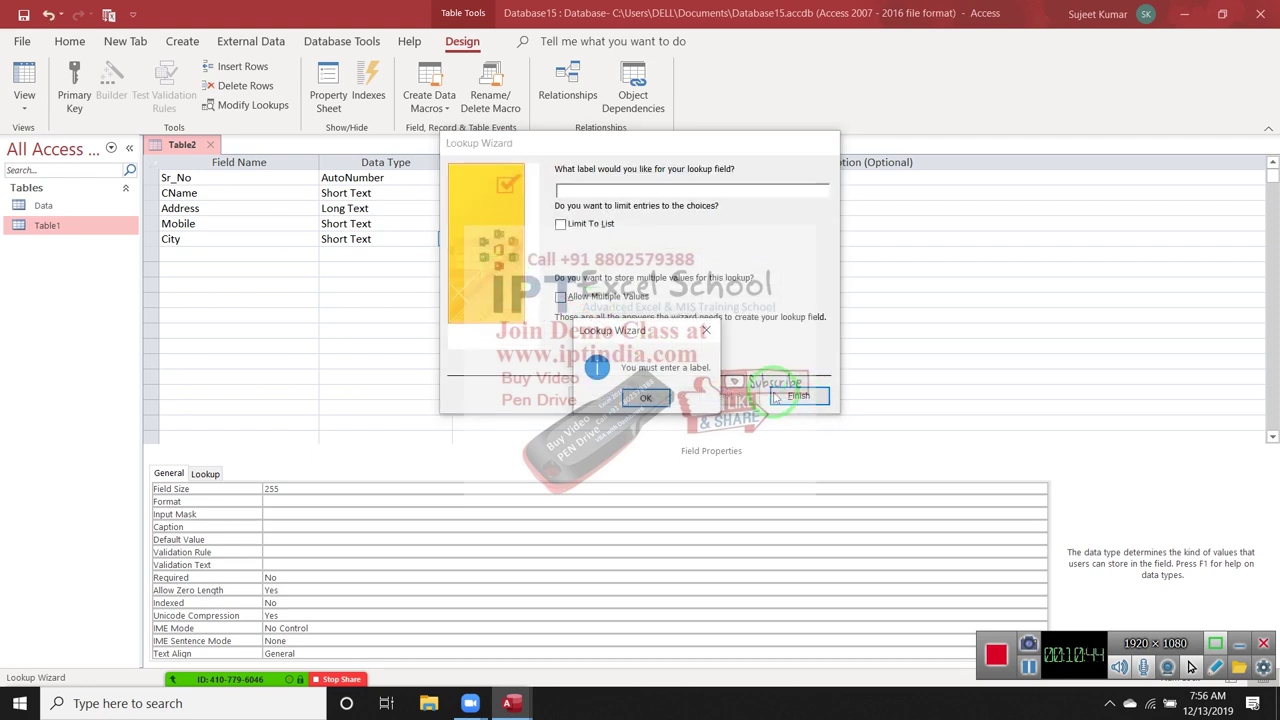
{"action": "left_click", "coordinate": [660, 400]}
{"action": "left_click", "coordinate": [621, 193]}
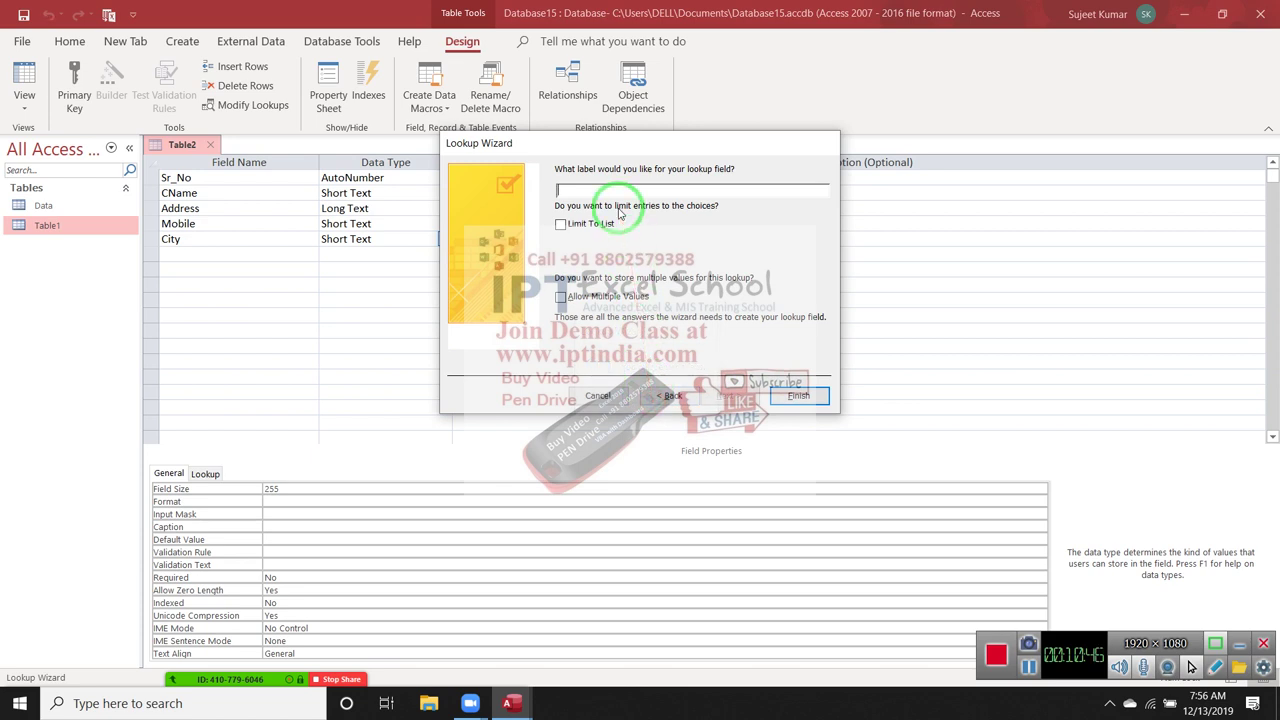
{"action": "type", "text": "ct"}
{"action": "left_click", "coordinate": [787, 396]}
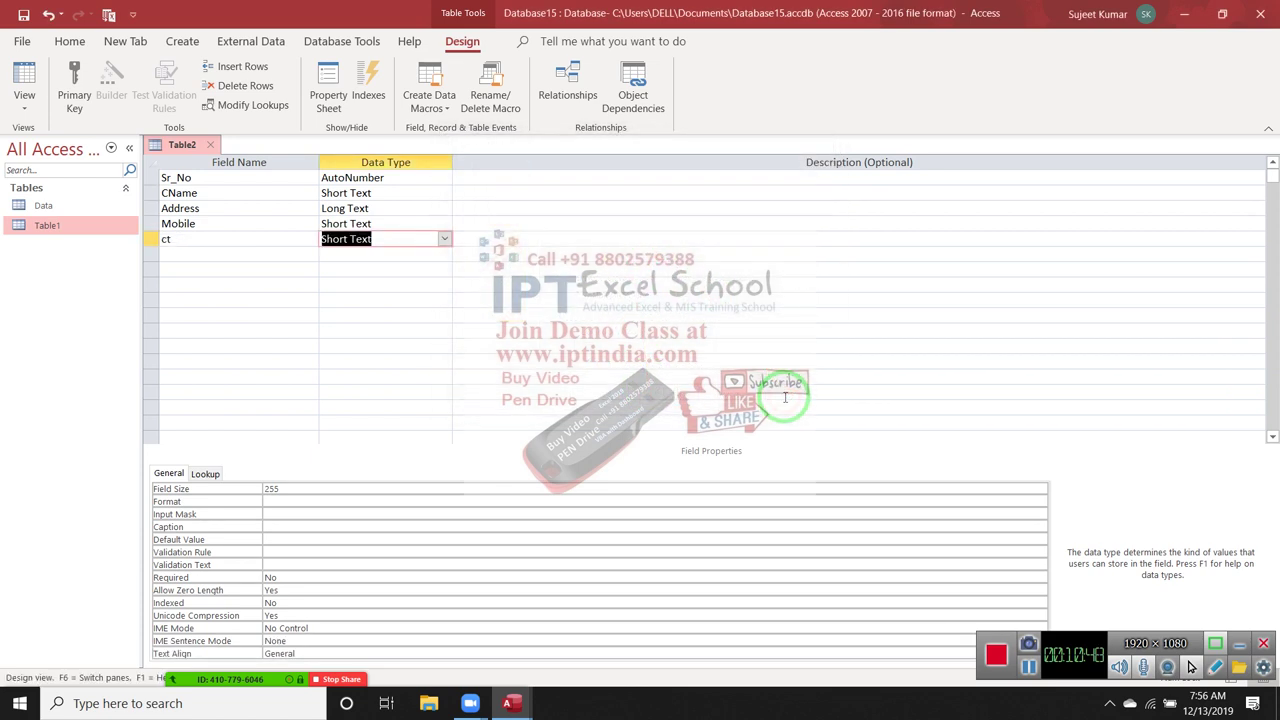
{"action": "left_click", "coordinate": [221, 238]}
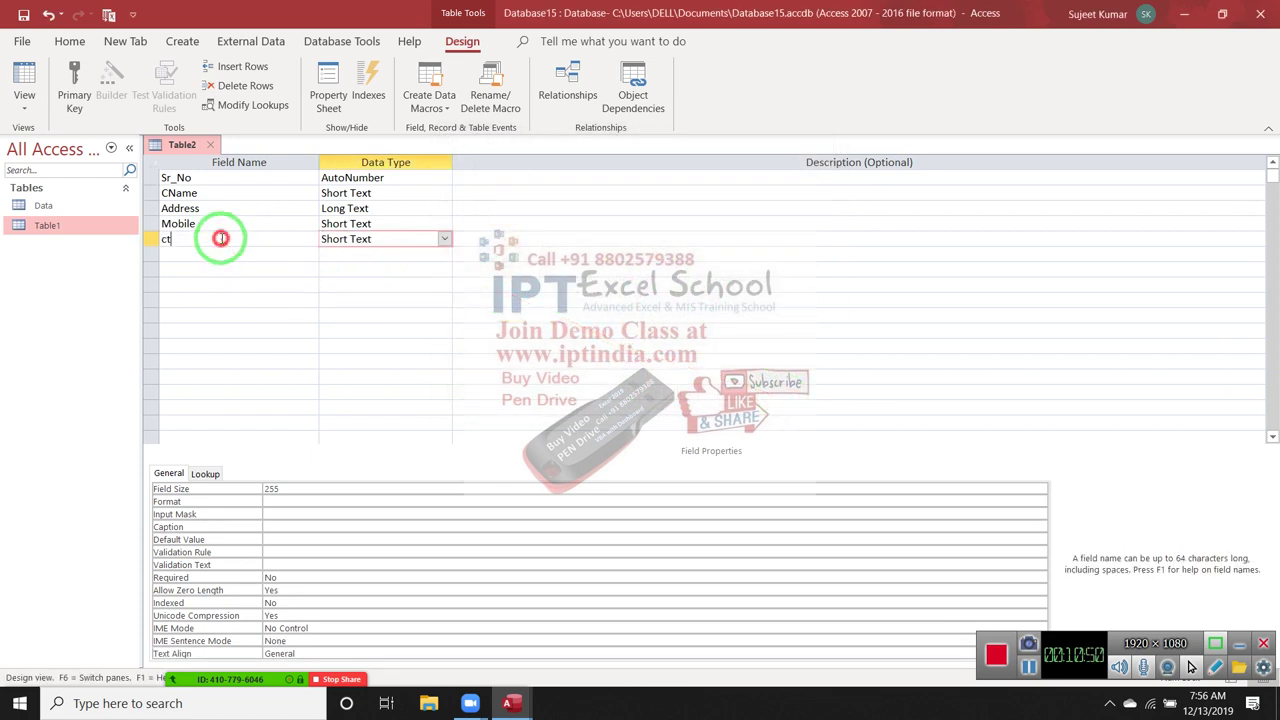
{"action": "key", "text": "BackSpace"}
{"action": "key", "text": "BackSpace"}
Step: Restore the fifth field's name to City
{"action": "type", "text": "C"}
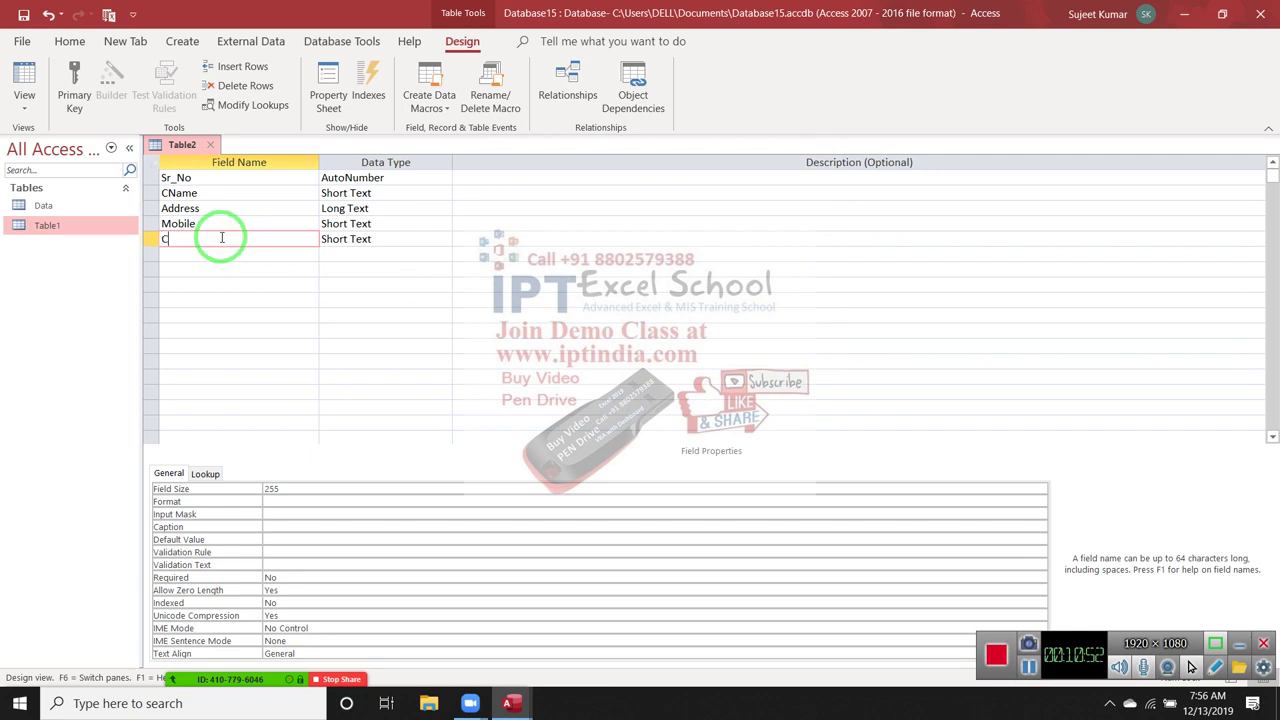
{"action": "type", "text": "ity"}
{"action": "left_click", "coordinate": [240, 254]}
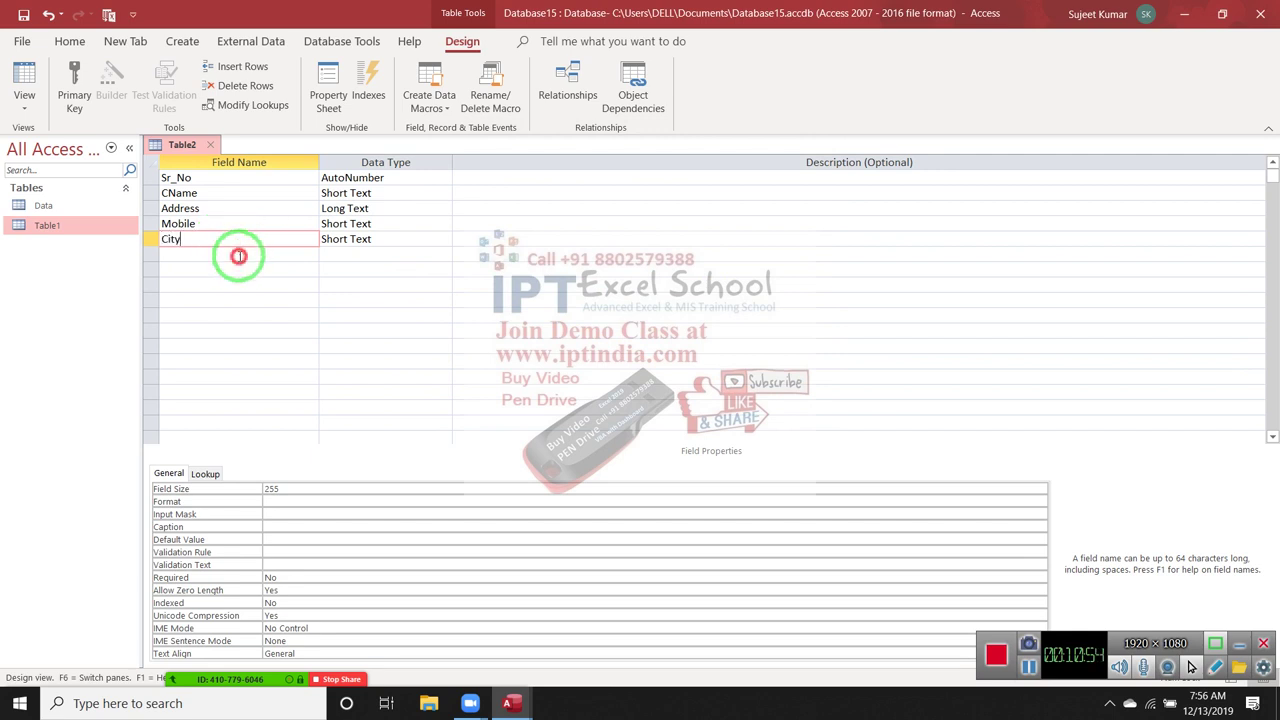
{"action": "left_click", "coordinate": [234, 240]}
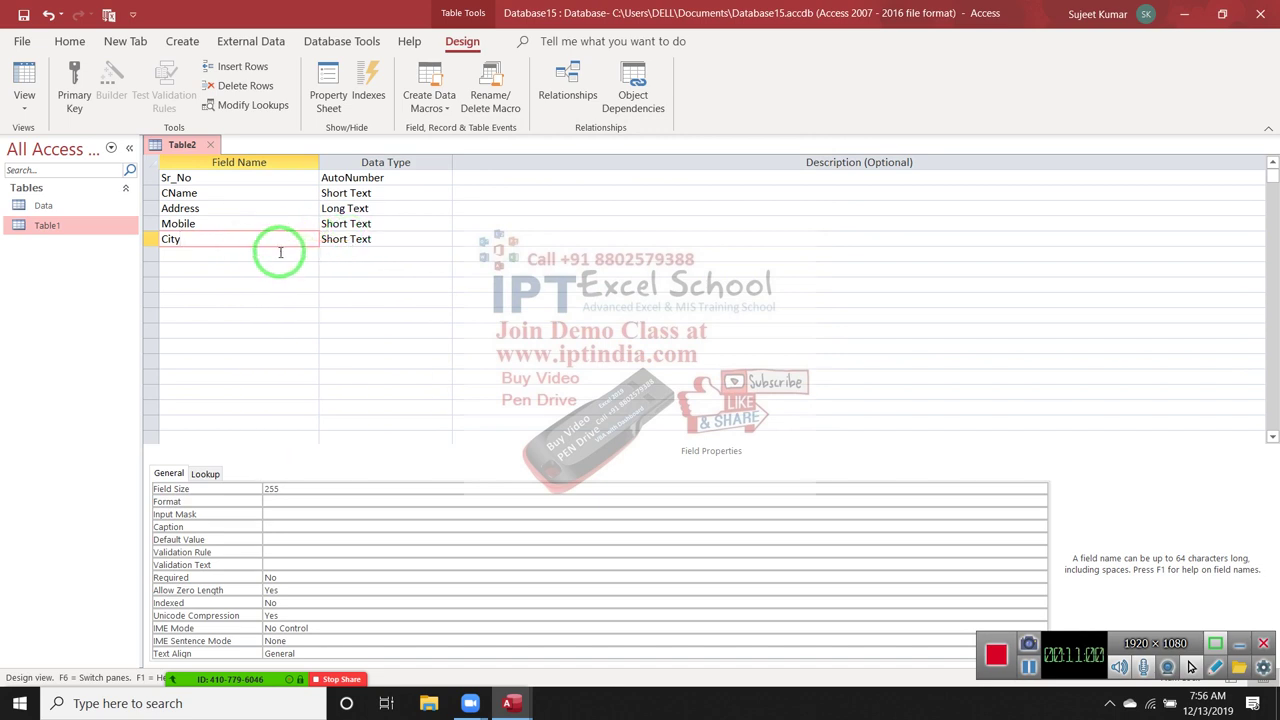
{"action": "left_click", "coordinate": [279, 255]}
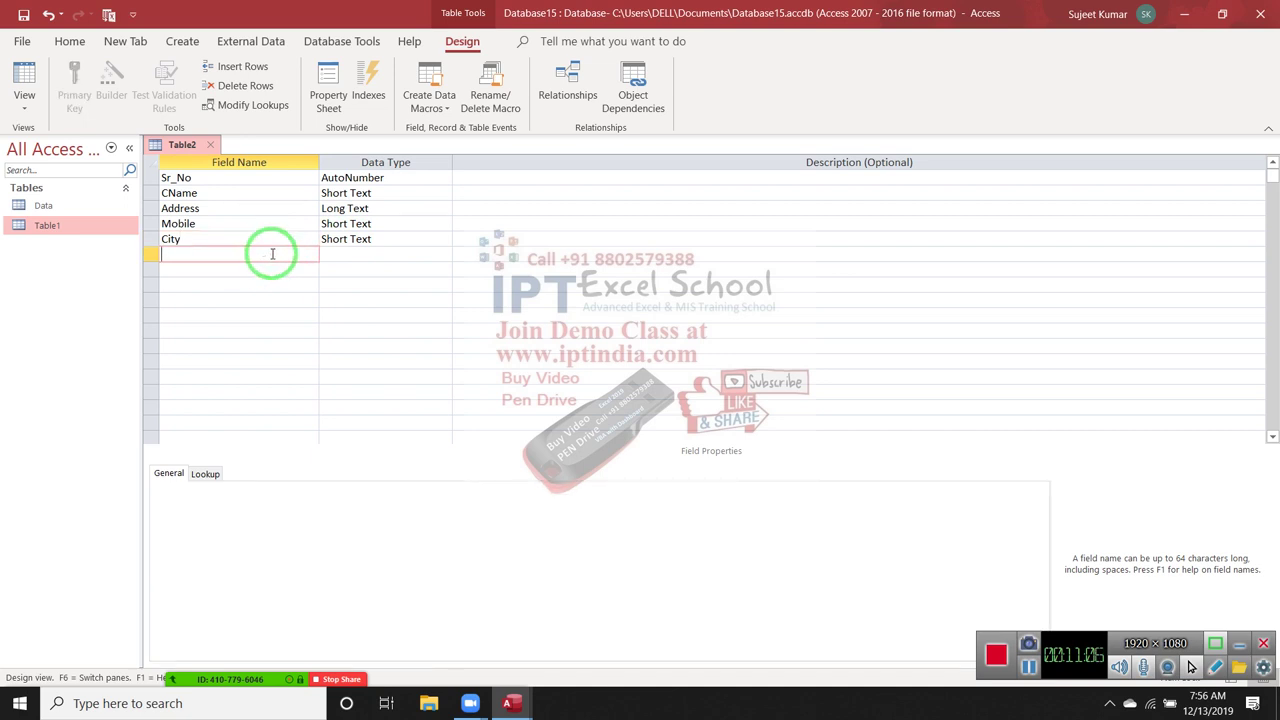
Step: Add Qty and MRP fields below City, both with the Number data type
{"action": "type", "text": "Qty"}
{"action": "key", "text": "Tab"}
{"action": "type", "text": "n"}
{"action": "key", "text": "Tab"}
{"action": "key", "text": "Tab"}
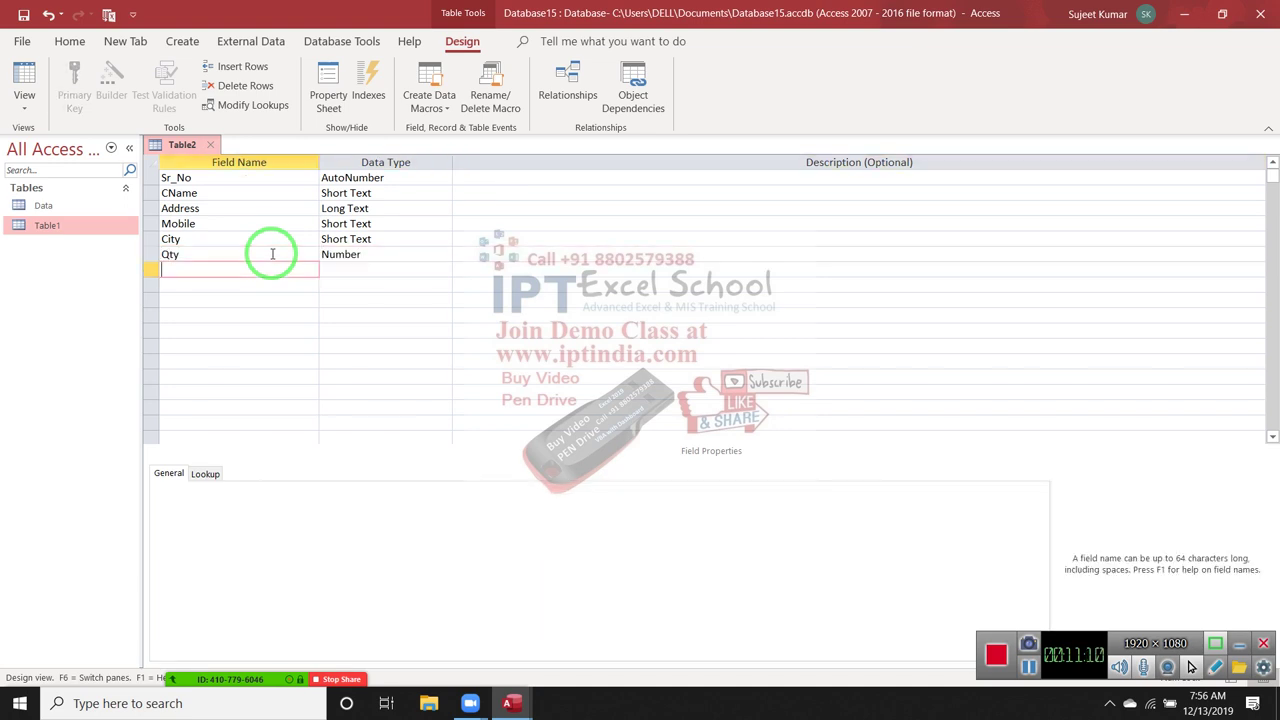
{"action": "type", "text": "MRP"}
{"action": "key", "text": "Tab"}
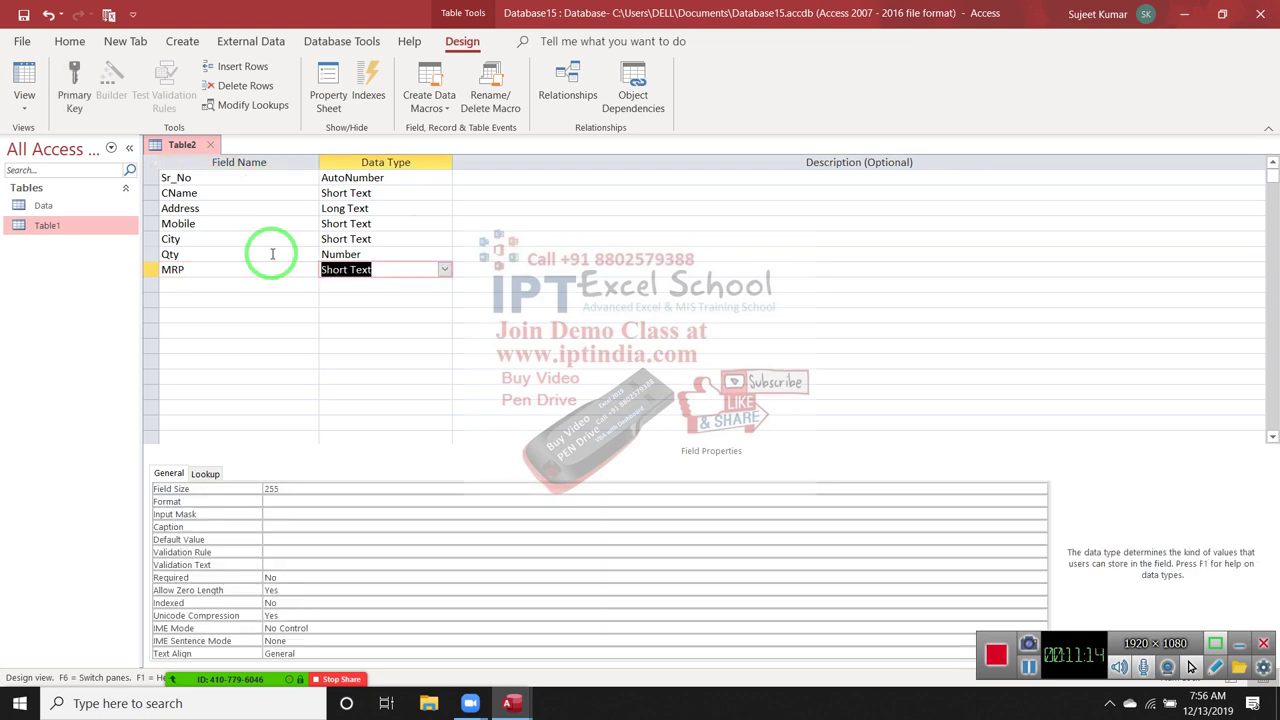
{"action": "type", "text": "number"}
{"action": "key", "text": "Down"}
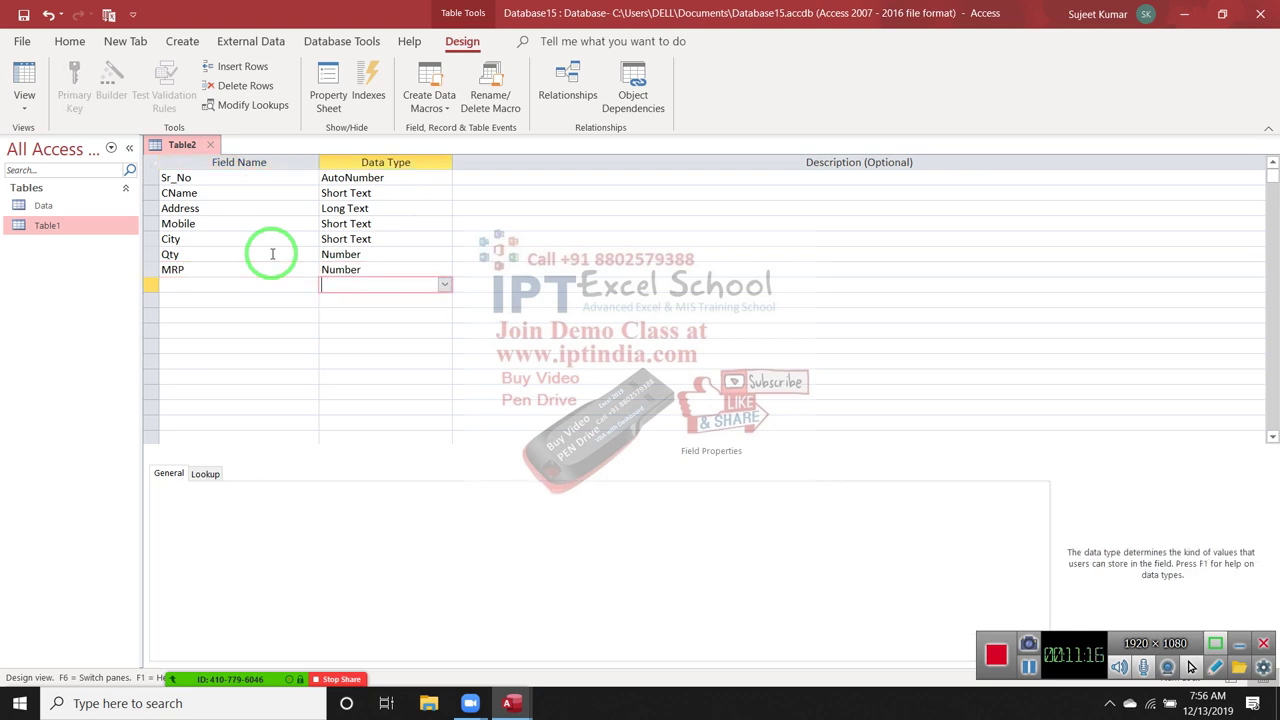
{"action": "key", "text": "Left"}
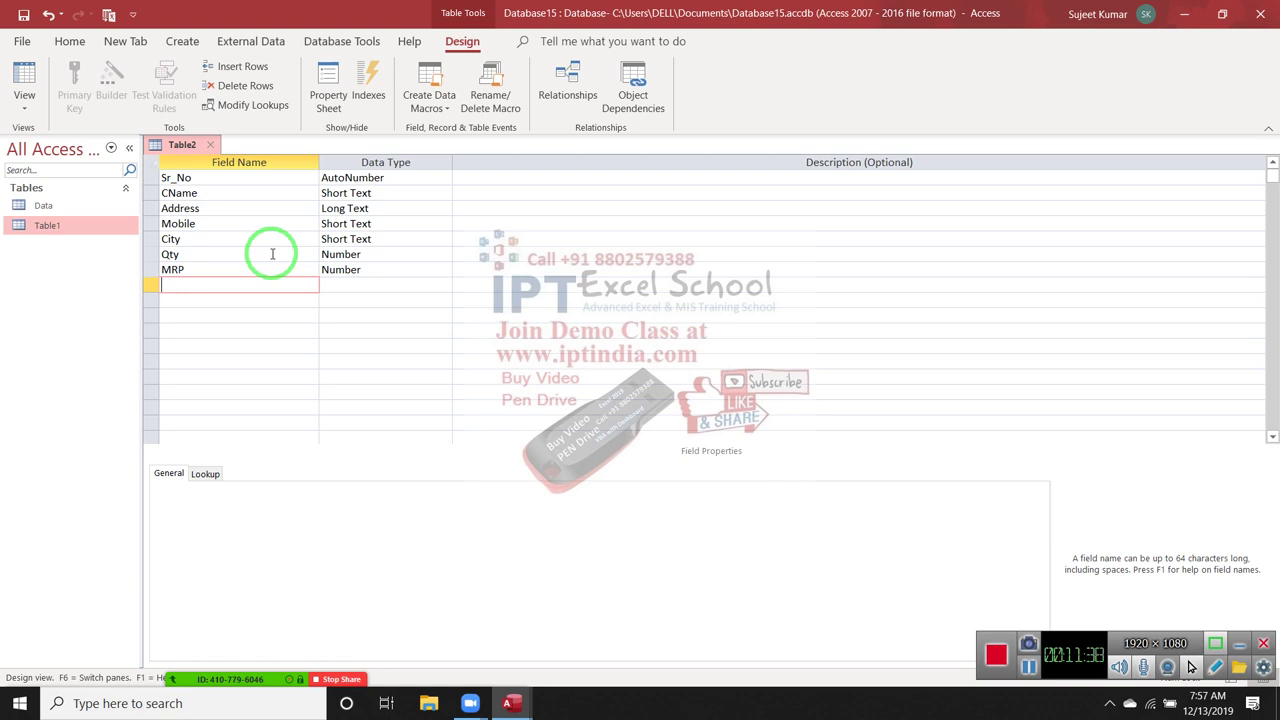
Step: Add an Amt field of Calculated type with the expression [Qty]*[mrp]
{"action": "type", "text": "Amt"}
{"action": "key", "text": "Tab"}
{"action": "type", "text": "c"}
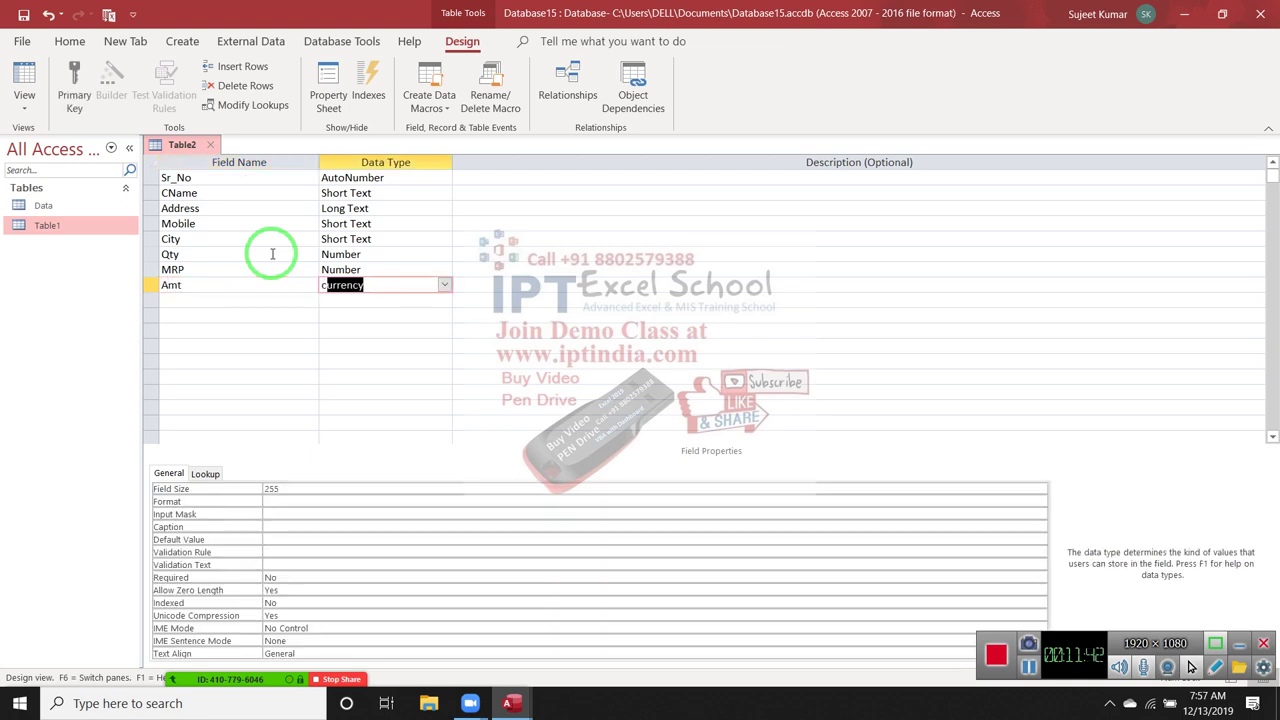
{"action": "left_click", "coordinate": [444, 285]}
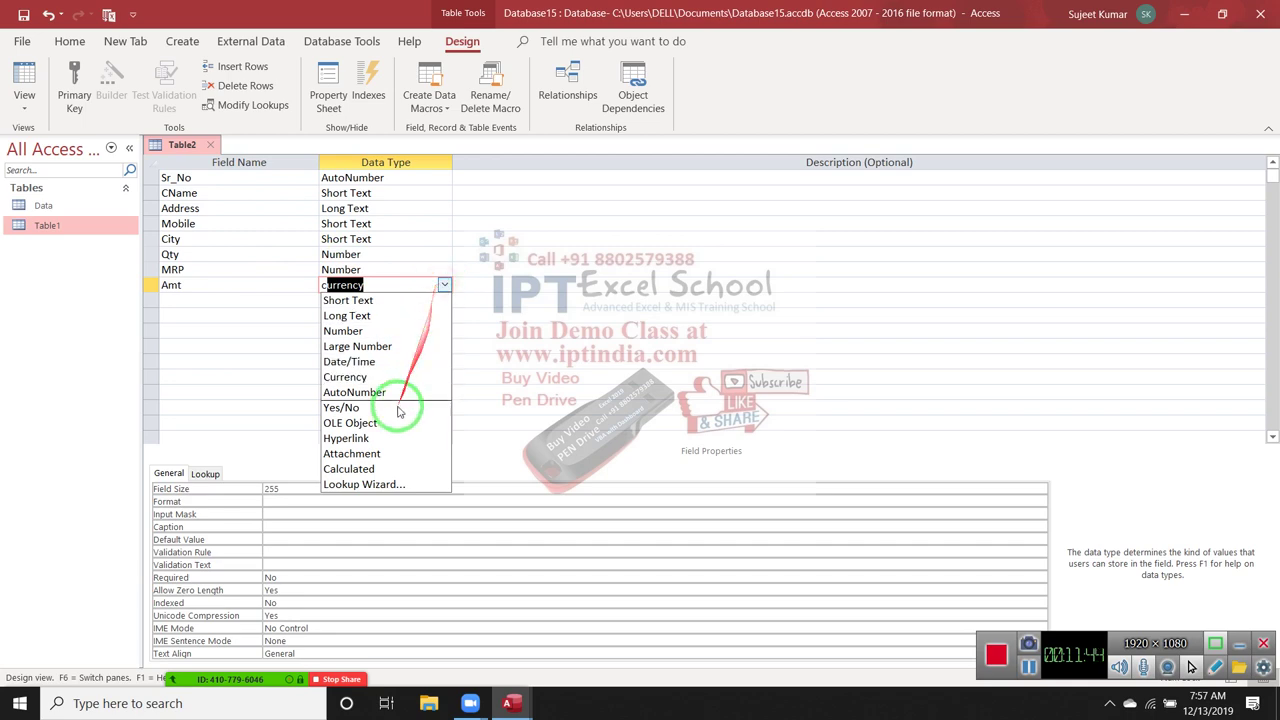
{"action": "left_click", "coordinate": [378, 468]}
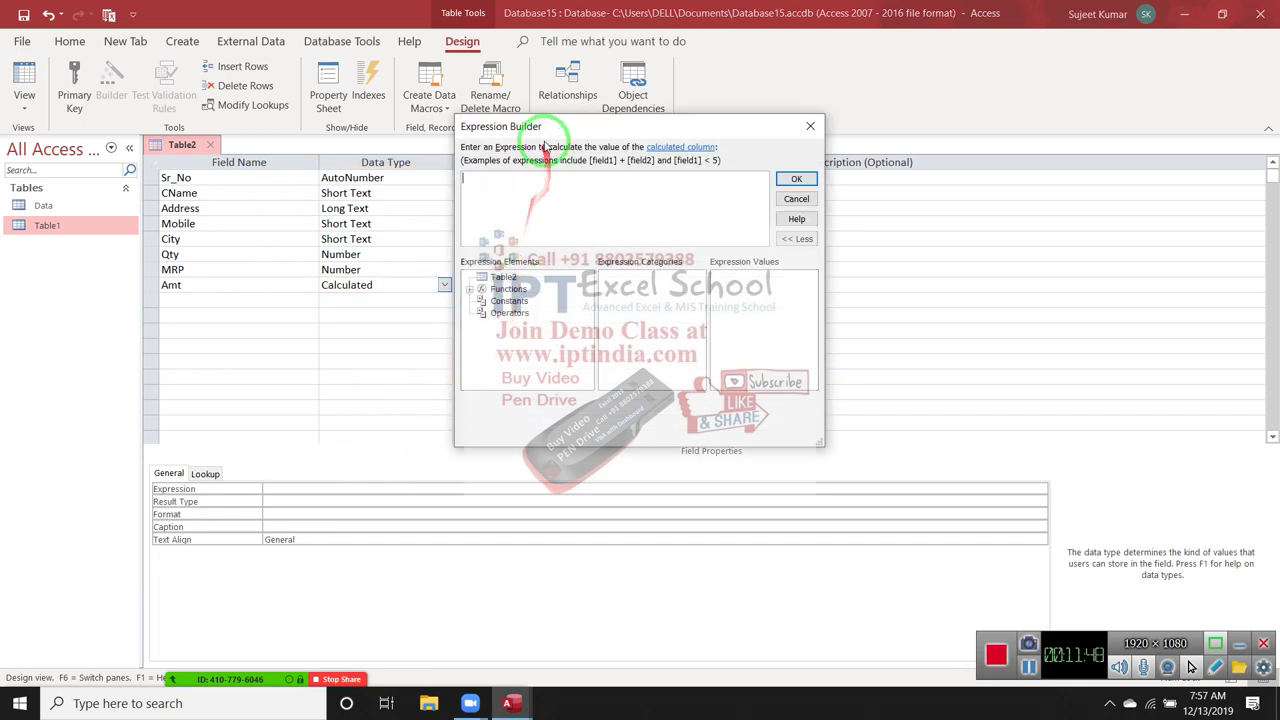
{"action": "left_click_drag", "start_coordinate": [544, 128], "coordinate": [592, 181]}
{"action": "type", "text": "[Qty]*"}
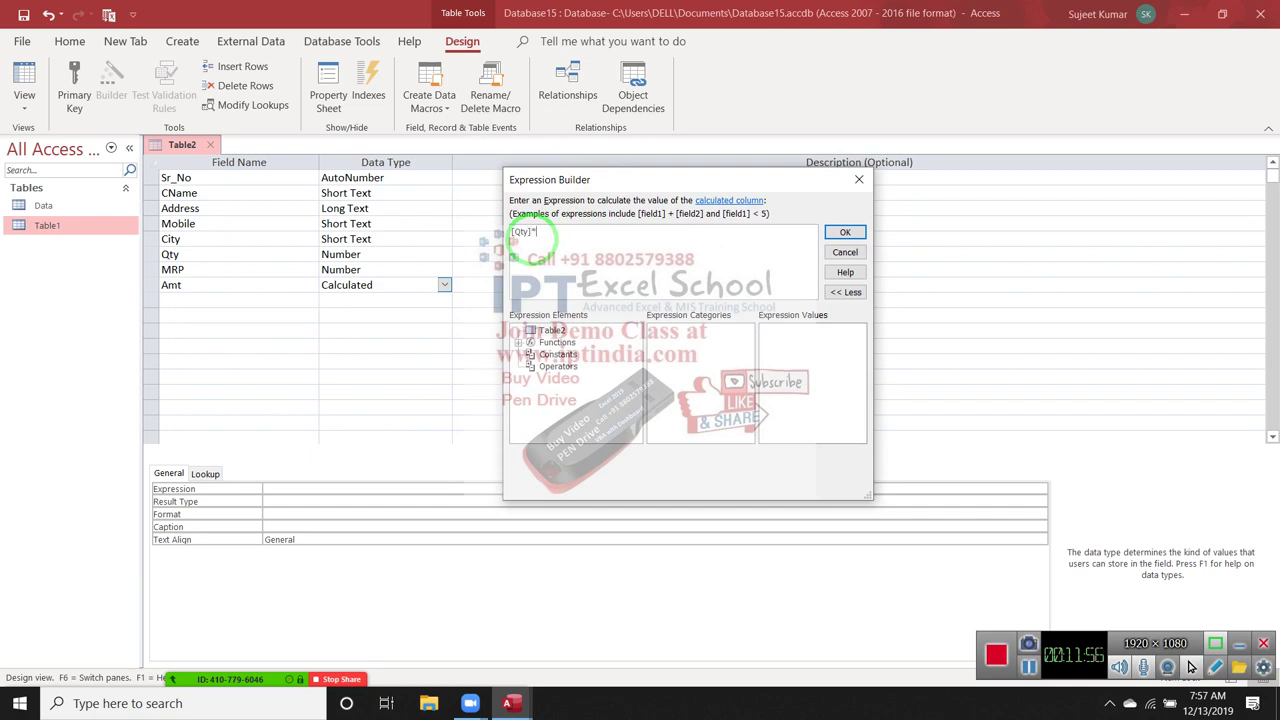
{"action": "type", "text": "mrp"}
{"action": "type", "text": "["}
{"action": "left_click", "coordinate": [845, 232]}
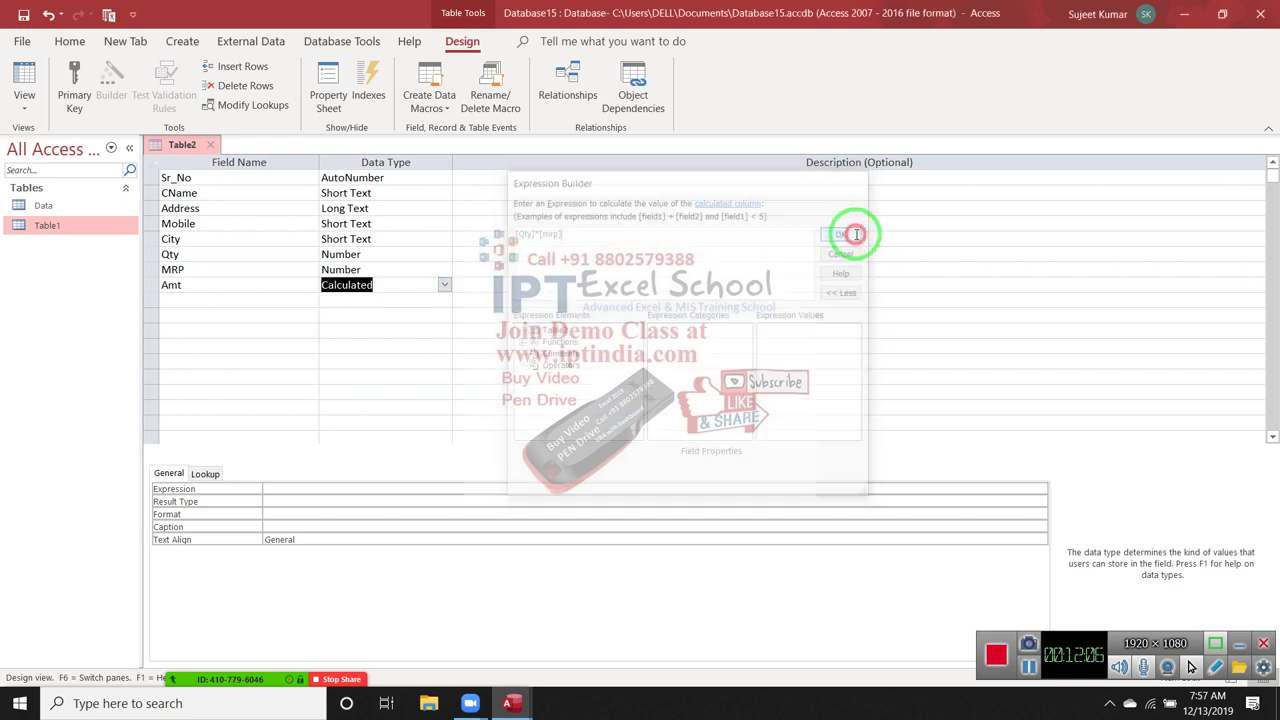
Step: Close the design and save the table as DT, letting Access add a primary key
{"action": "left_click", "coordinate": [209, 147]}
{"action": "left_click", "coordinate": [591, 390]}
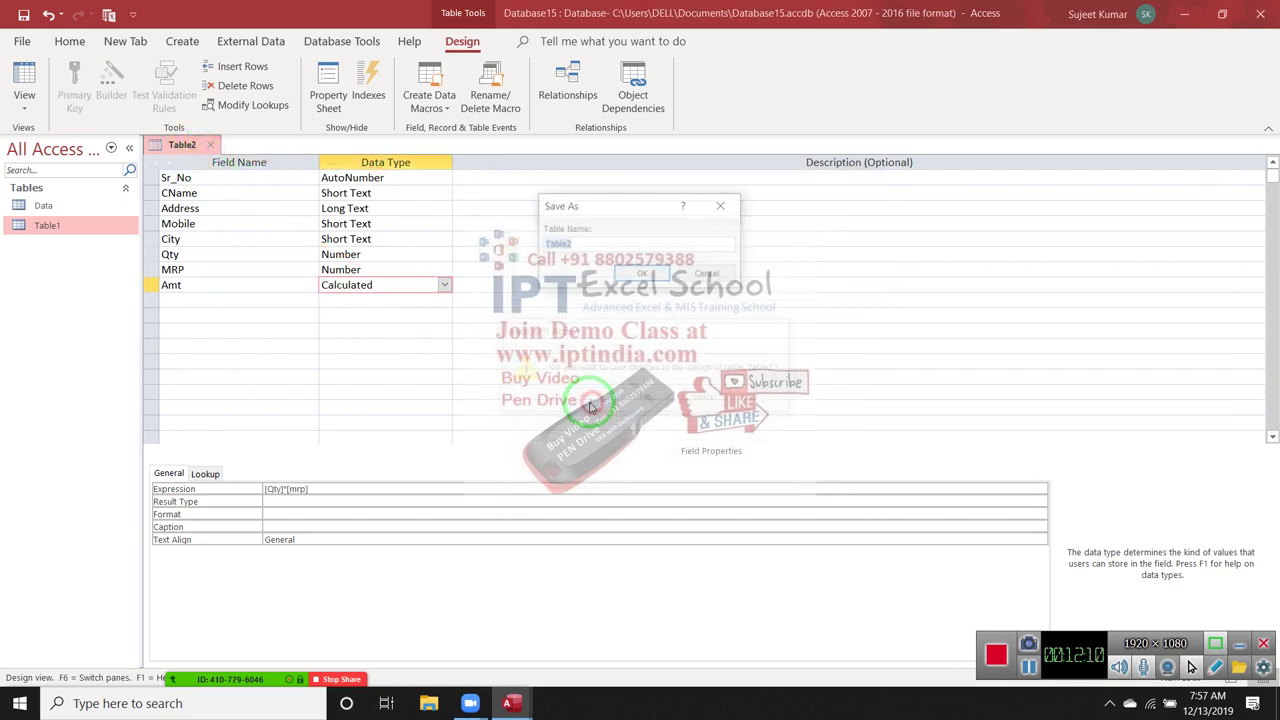
{"action": "type", "text": "DT"}
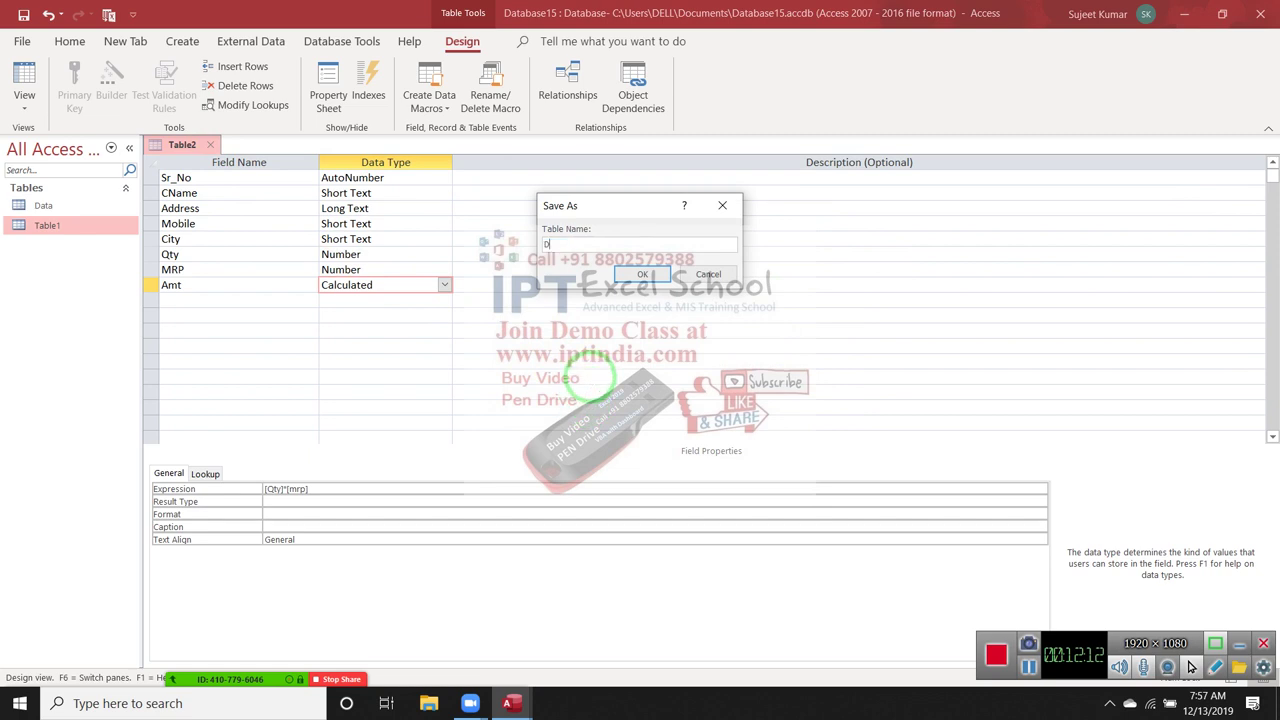
{"action": "left_click", "coordinate": [642, 274]}
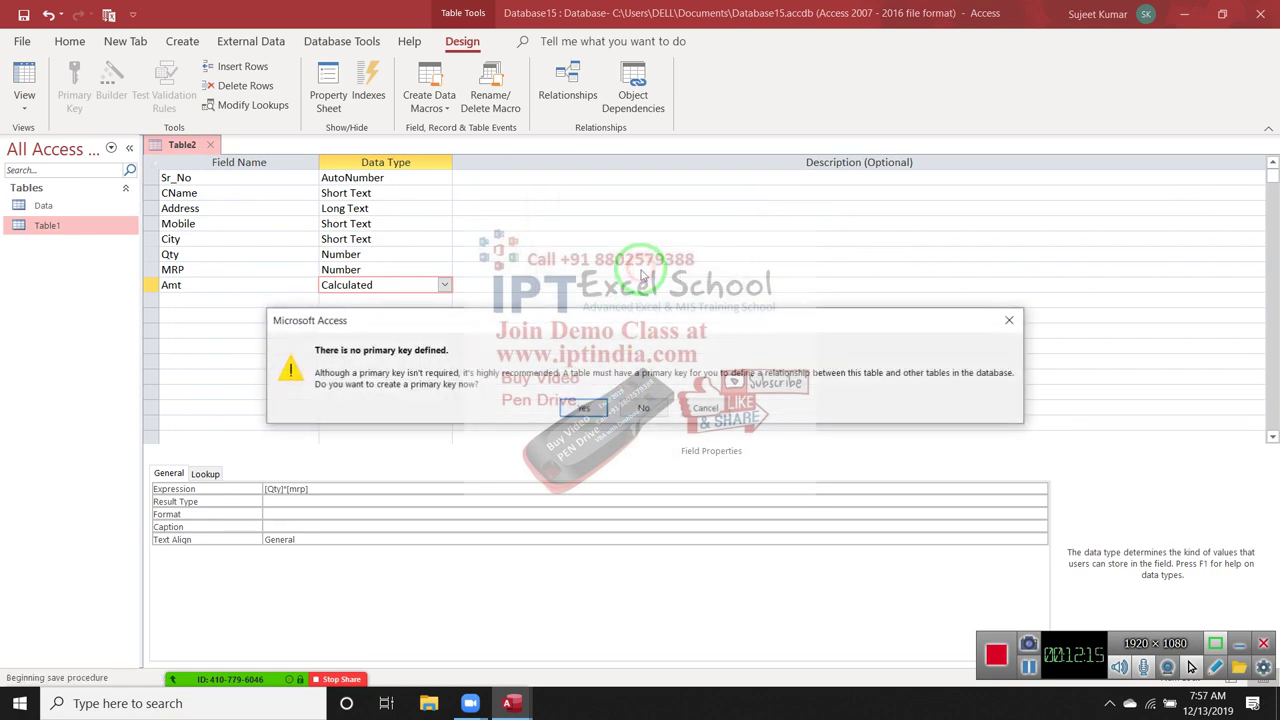
{"action": "left_click", "coordinate": [585, 408]}
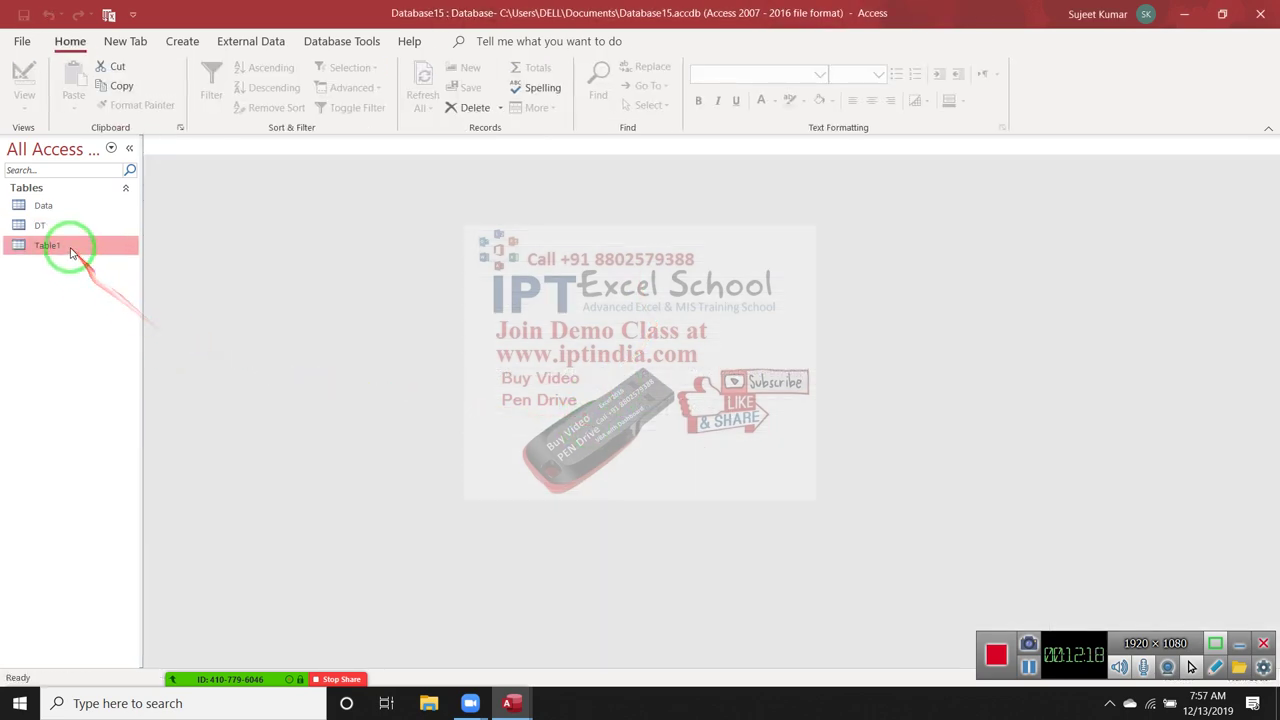
Step: Open DT and enter record 1's name, address and mobile, testing the 10-digit rule
{"action": "left_click", "coordinate": [64, 227]}
{"action": "double_click", "coordinate": [64, 227]}
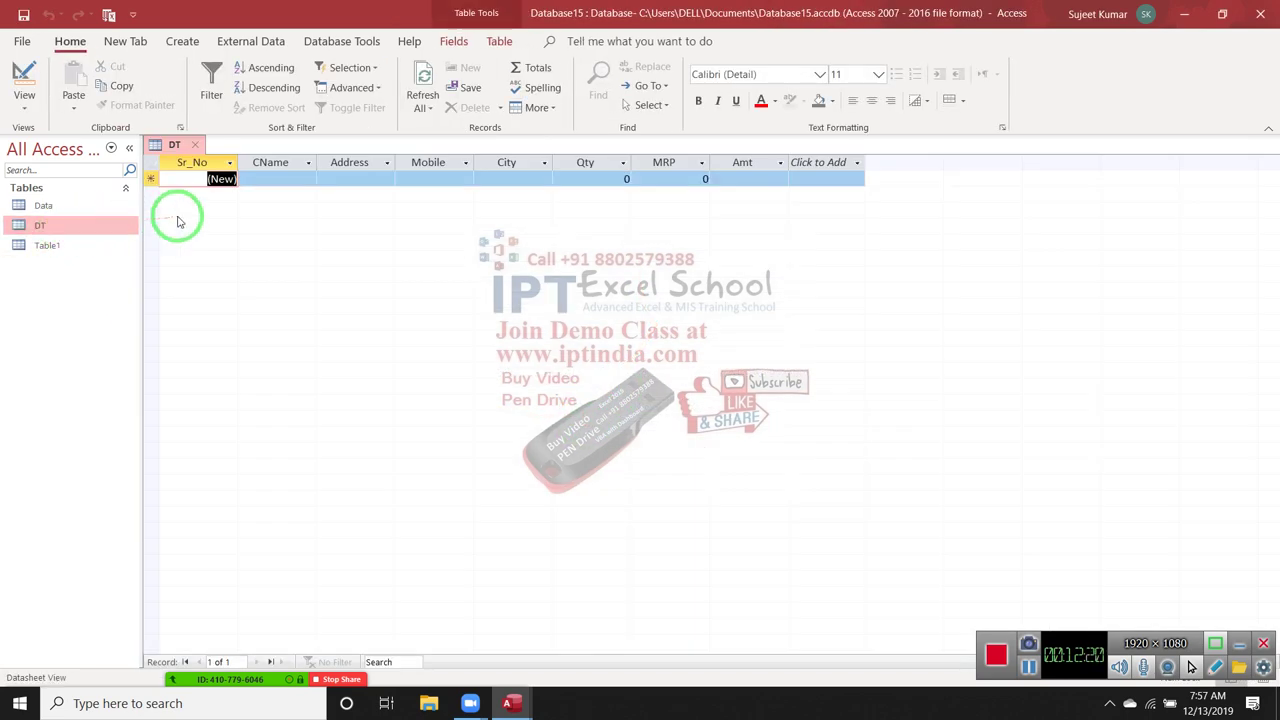
{"action": "key", "text": "Tab"}
{"action": "type", "text": "Pu"}
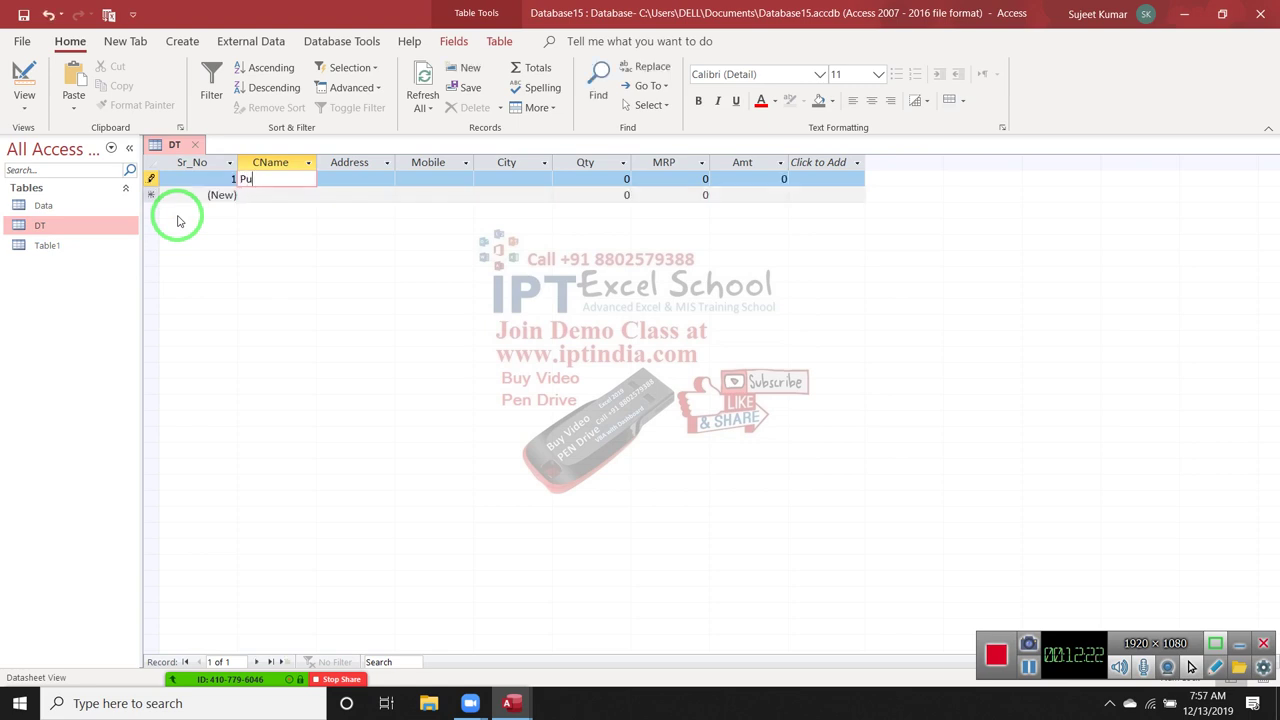
{"action": "type", "text": "ja"}
{"action": "key", "text": "Tab"}
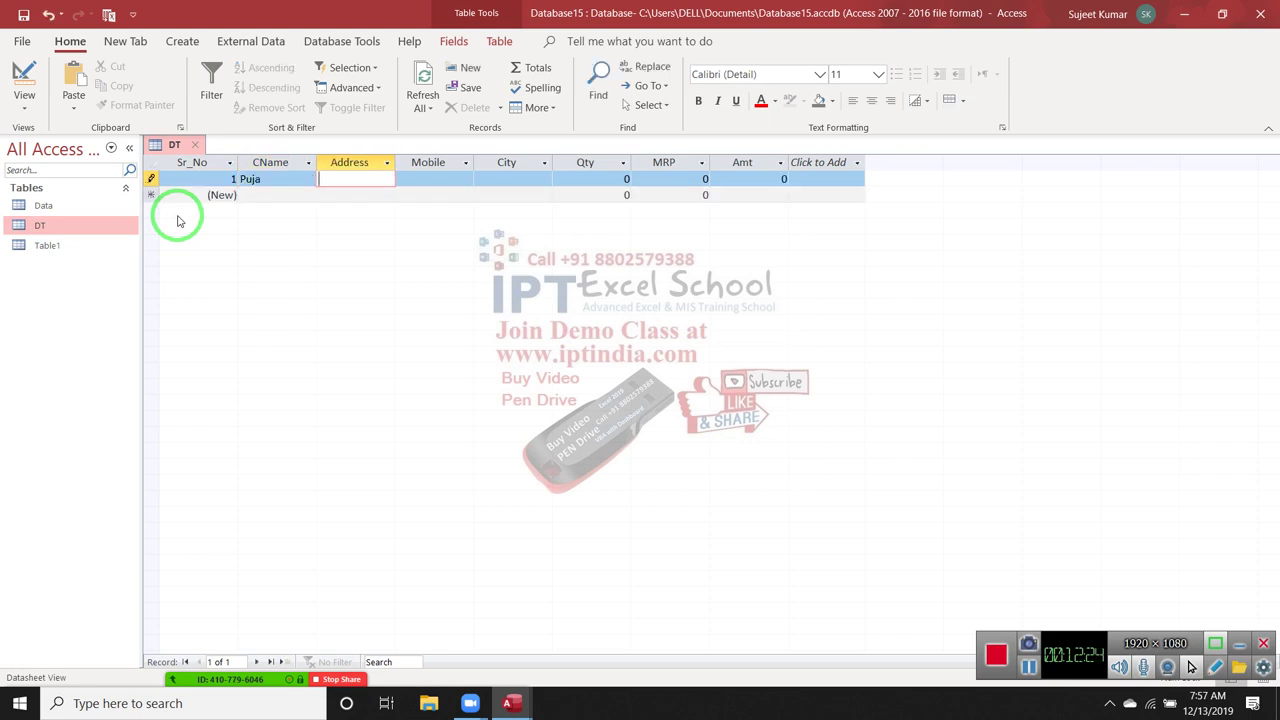
{"action": "type", "text": "Dals"}
{"action": "type", "text": "hinpur"}
{"action": "type", "text": "i"}
{"action": "key", "text": "Tab"}
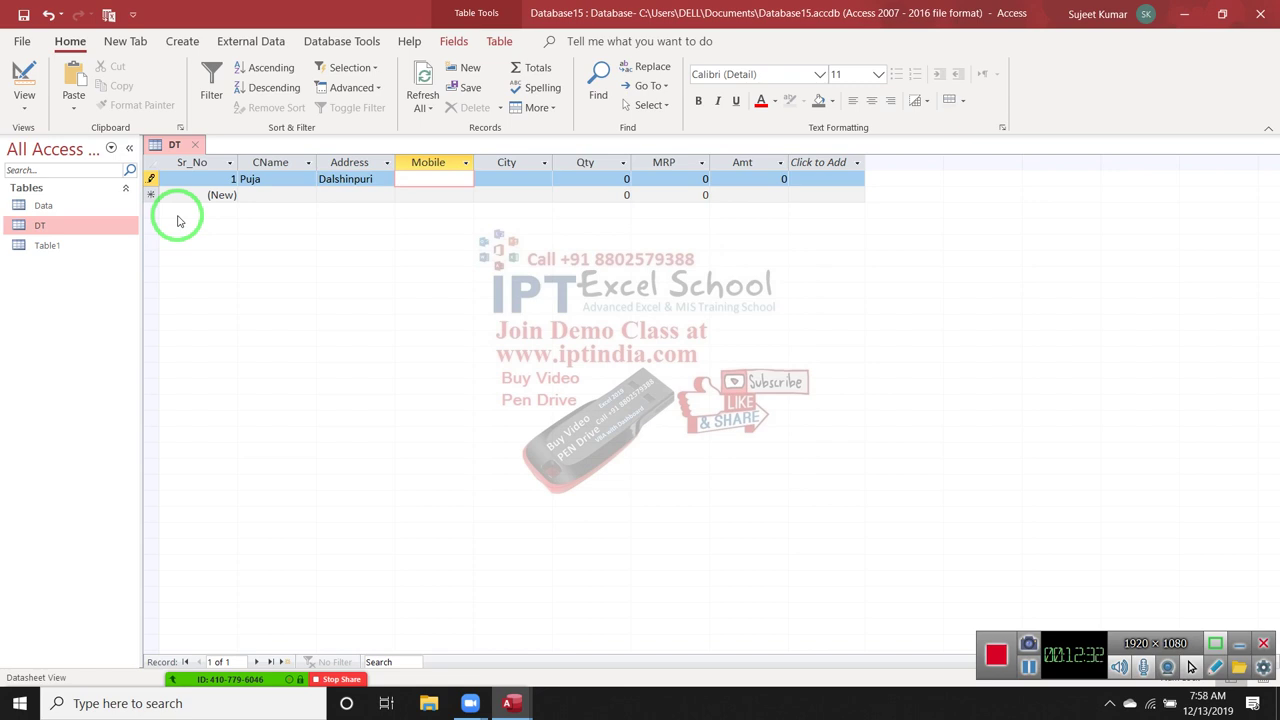
{"action": "key", "text": "Tab"}
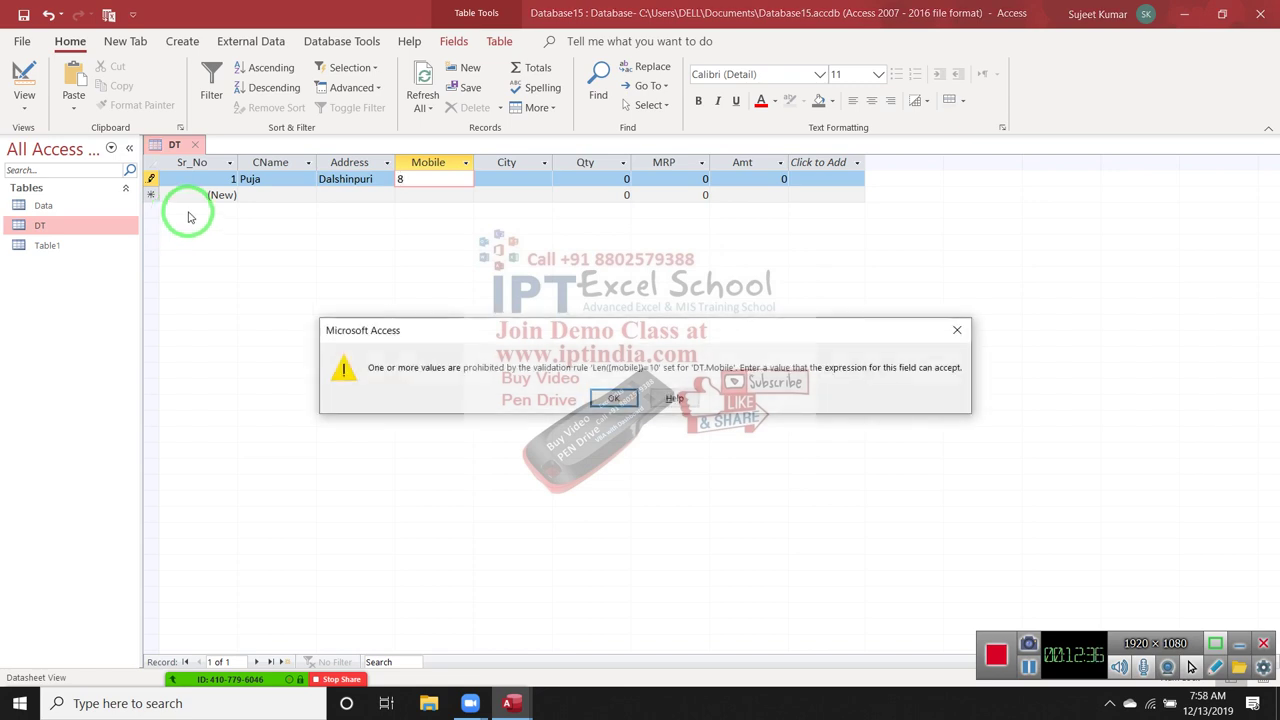
{"action": "key", "text": "Return"}
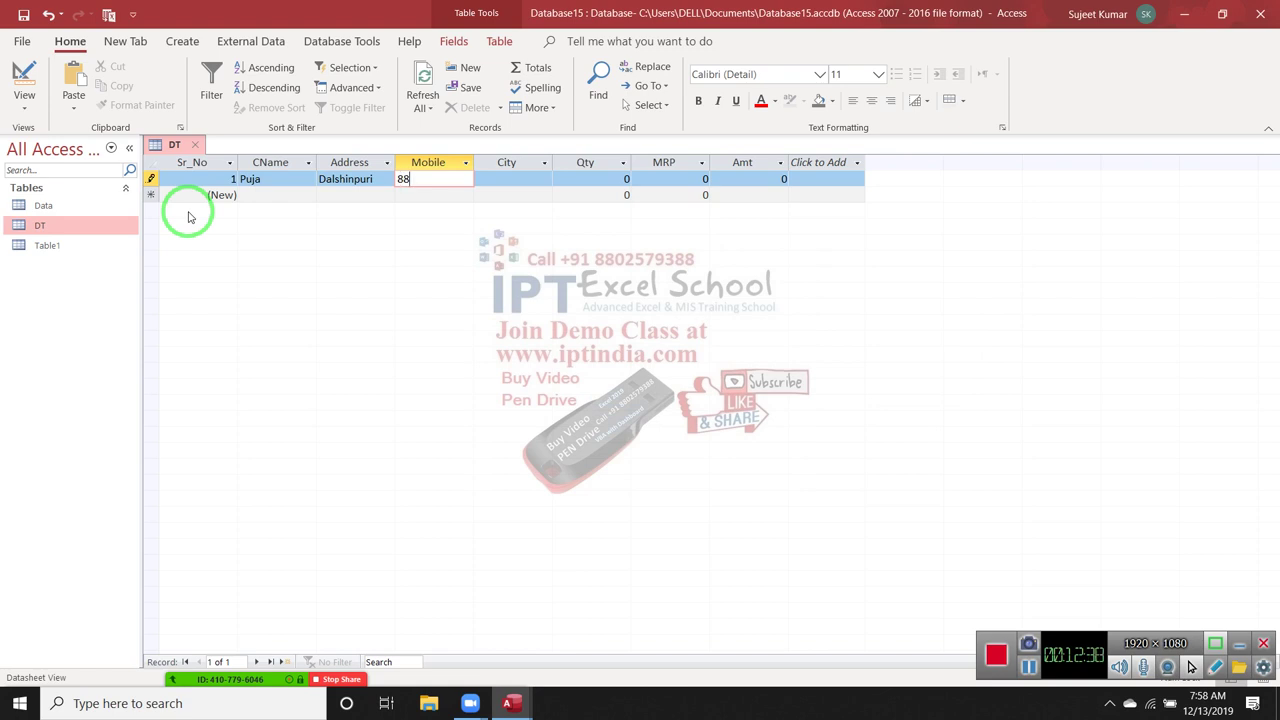
{"action": "key", "text": "Tab"}
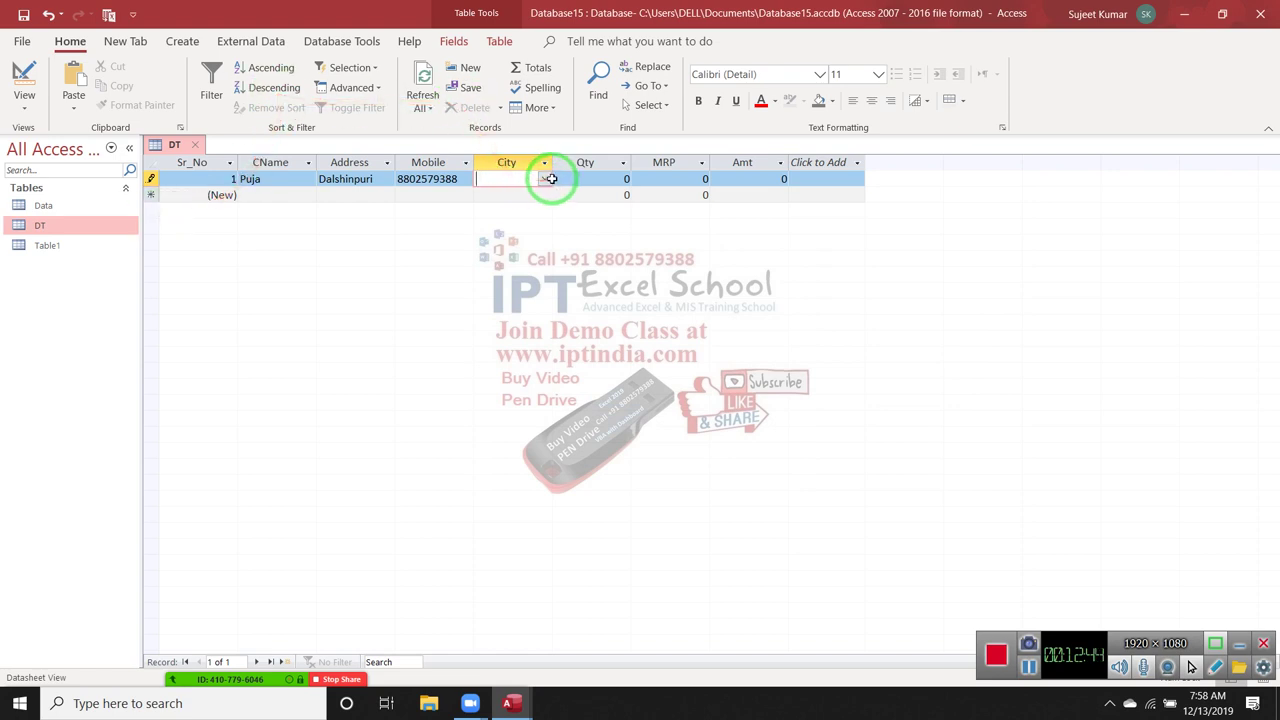
Step: Set record 1's City to Delhi, Qty 500 and MRP 60, confirming Amt is read-only
{"action": "left_click", "coordinate": [543, 178]}
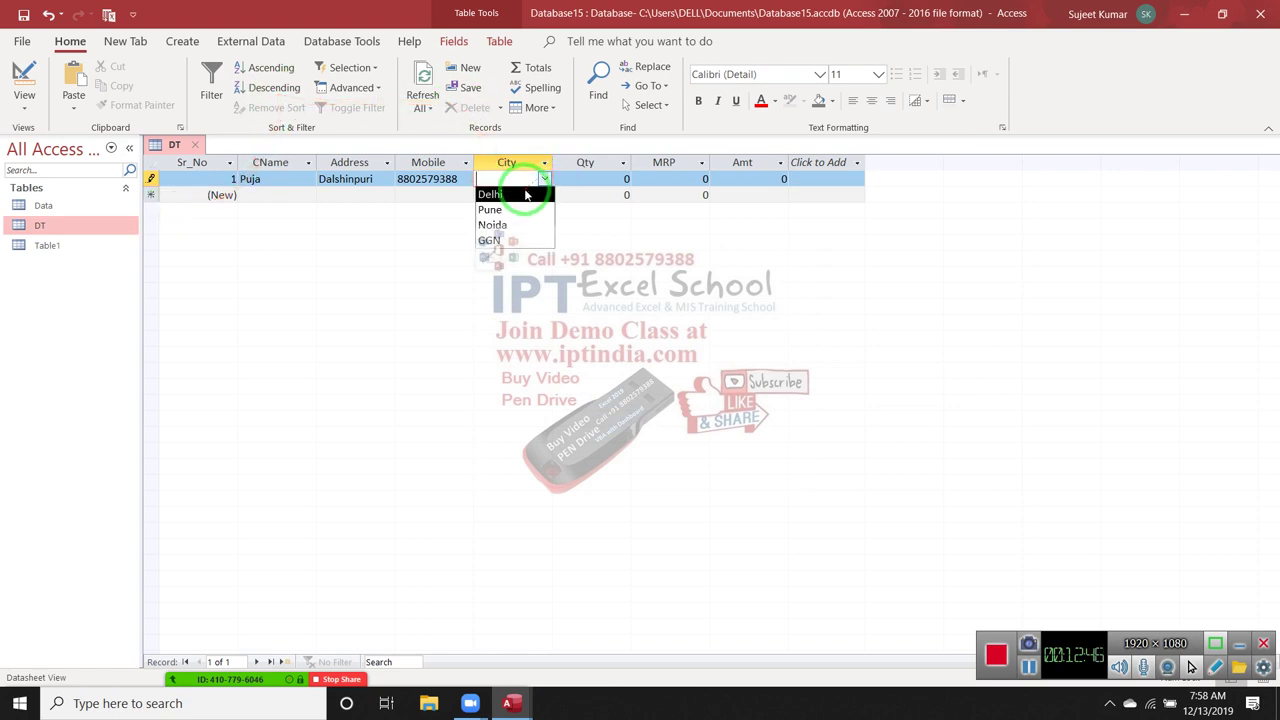
{"action": "left_click", "coordinate": [491, 194]}
{"action": "left_click", "coordinate": [586, 178]}
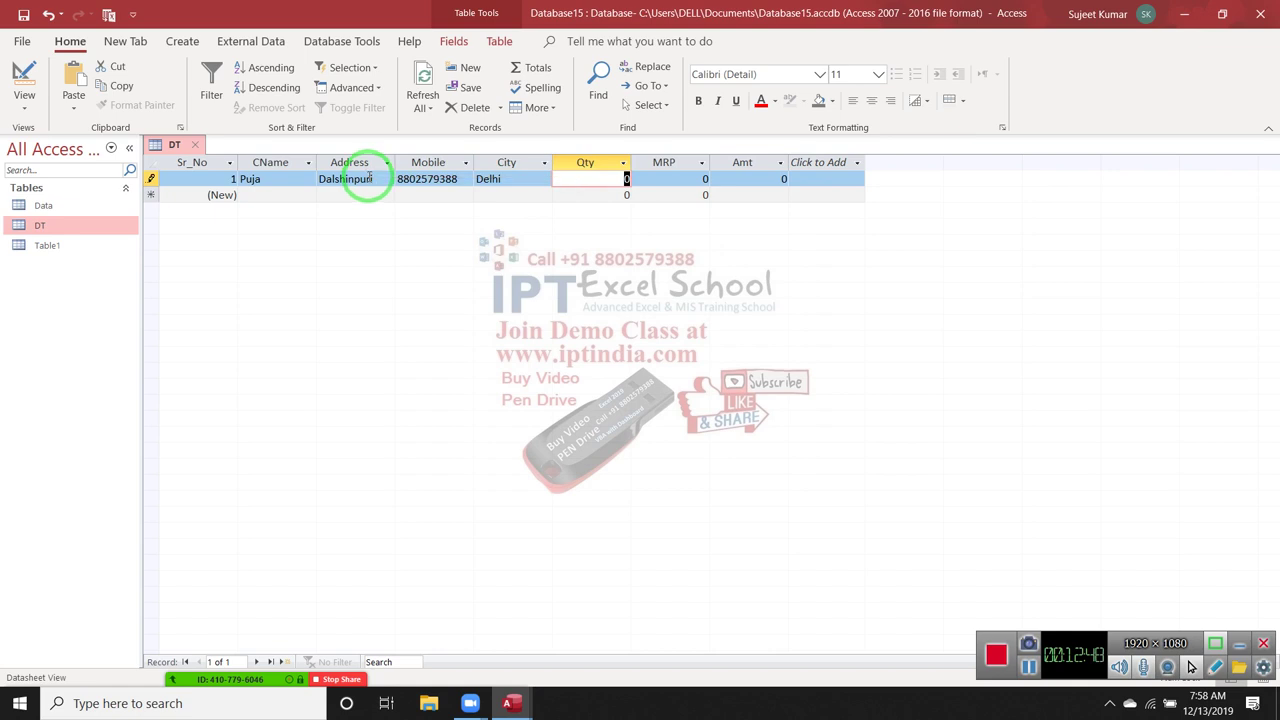
{"action": "type", "text": "500"}
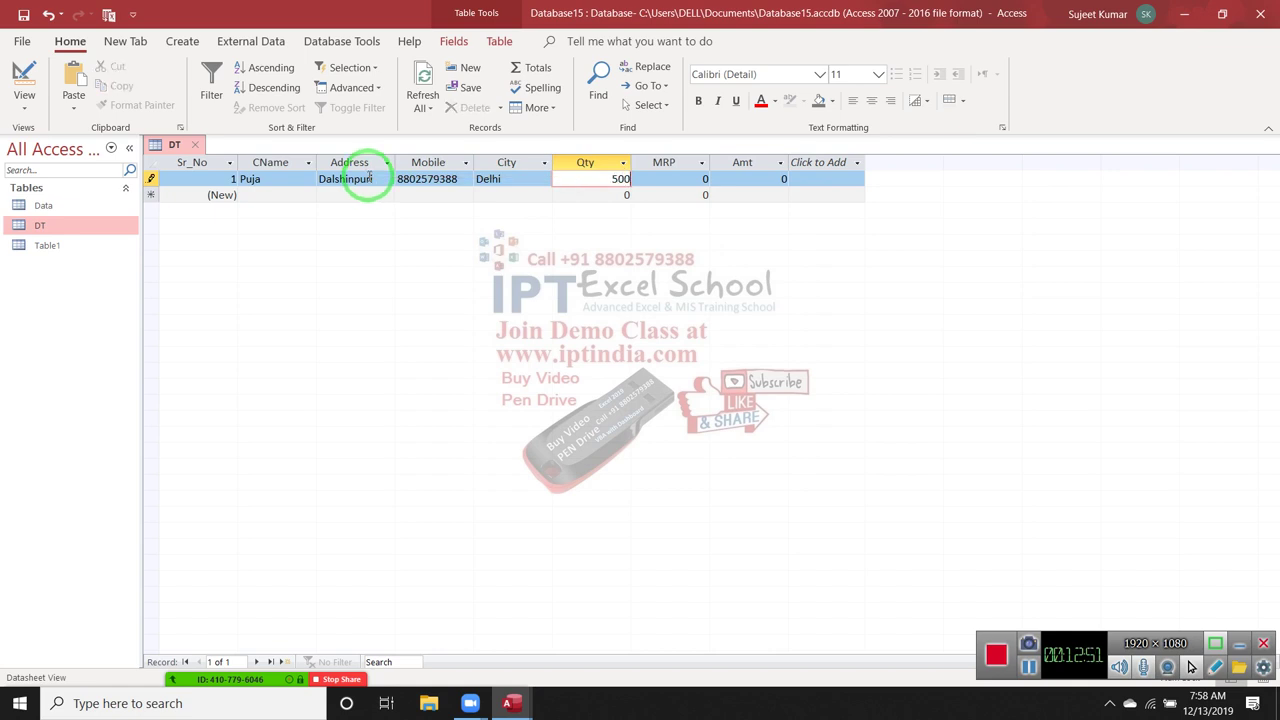
{"action": "key", "text": "Tab"}
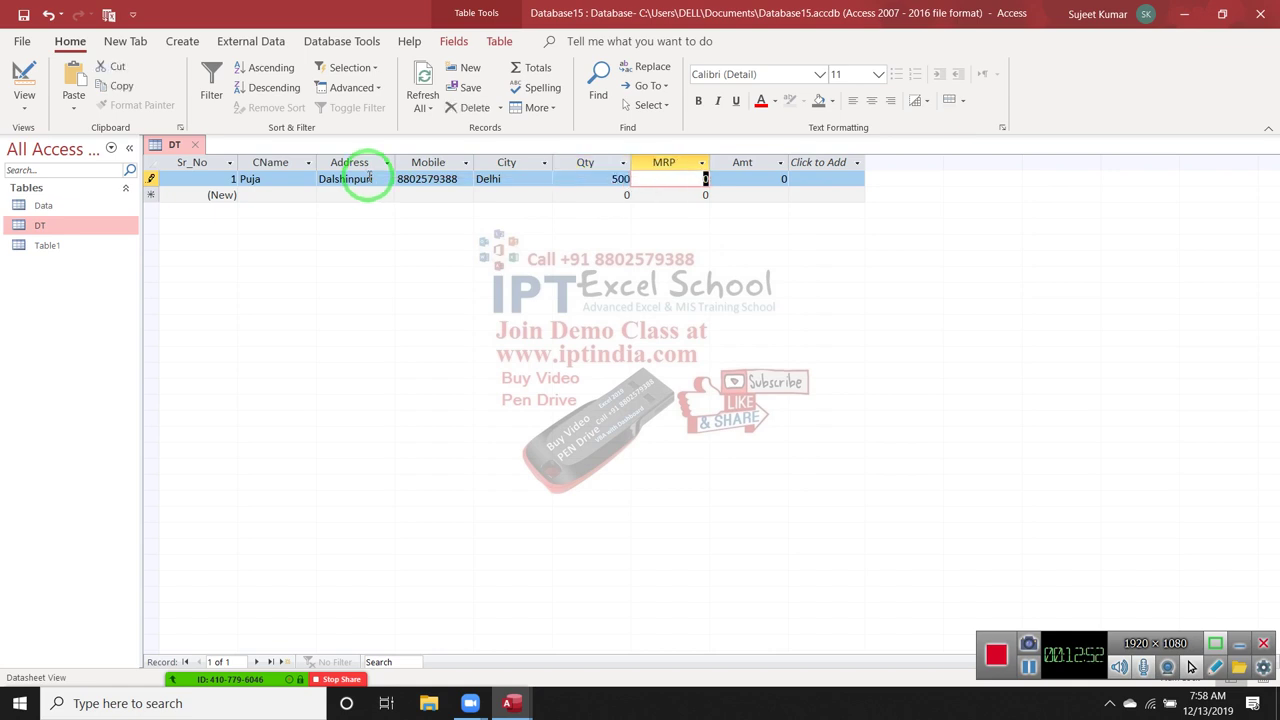
{"action": "type", "text": "6"}
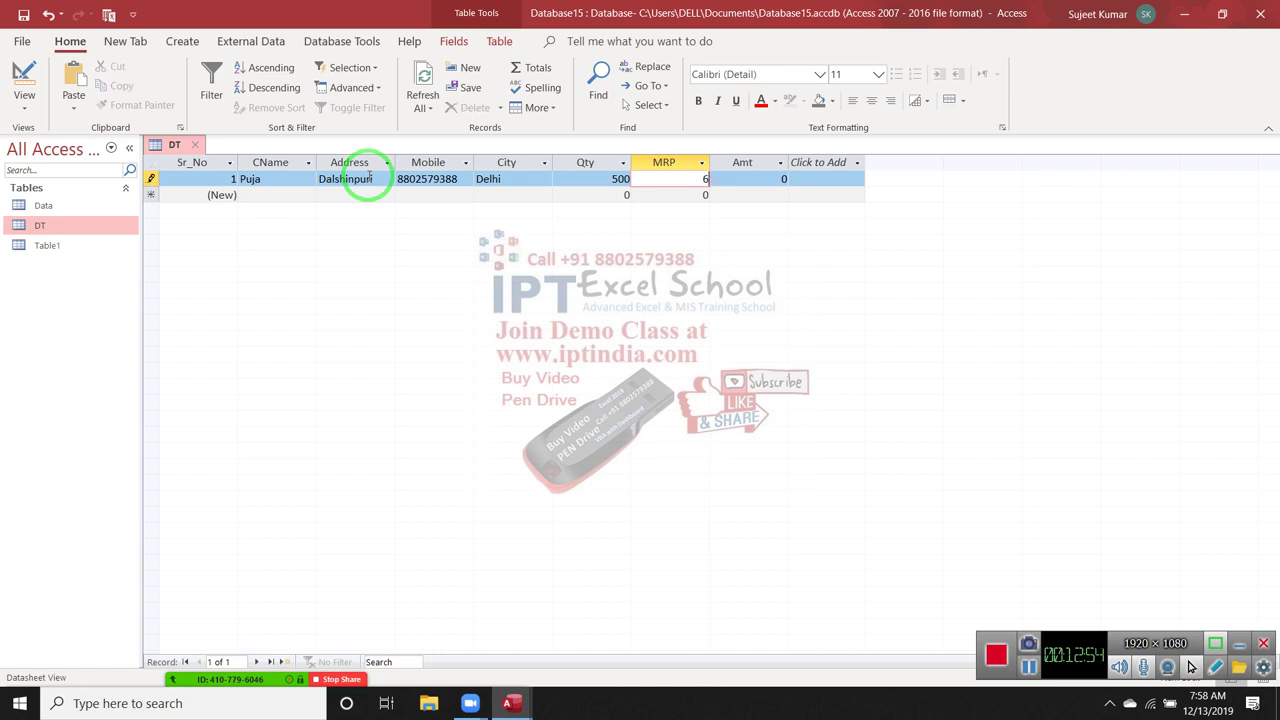
{"action": "key", "text": "Tab"}
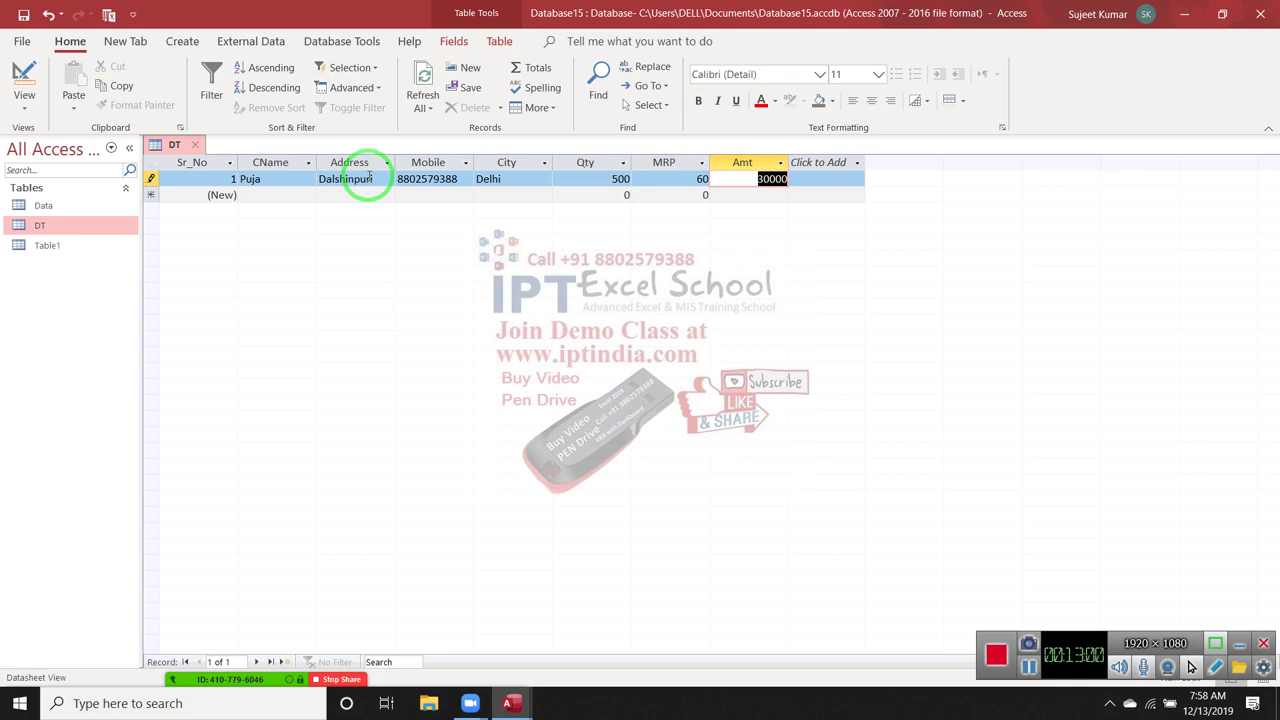
{"action": "left_click", "coordinate": [263, 194]}
{"action": "left_click", "coordinate": [542, 178]}
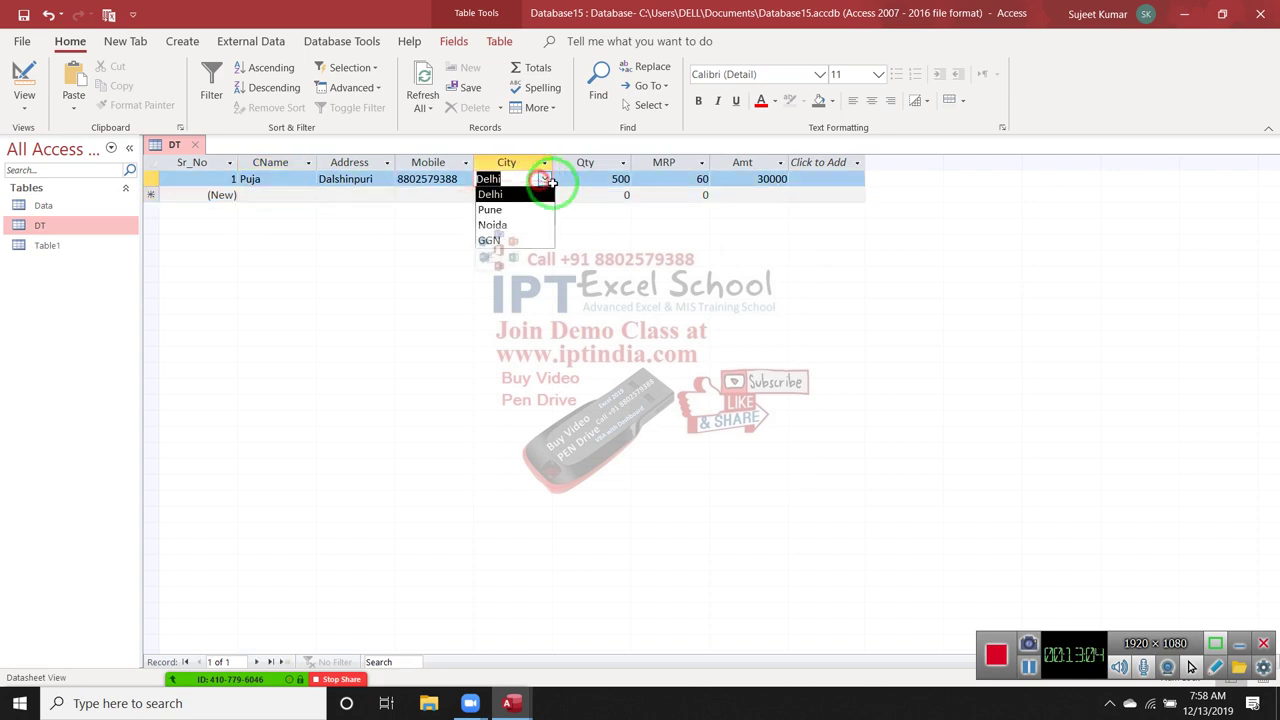
{"action": "left_click", "coordinate": [741, 196]}
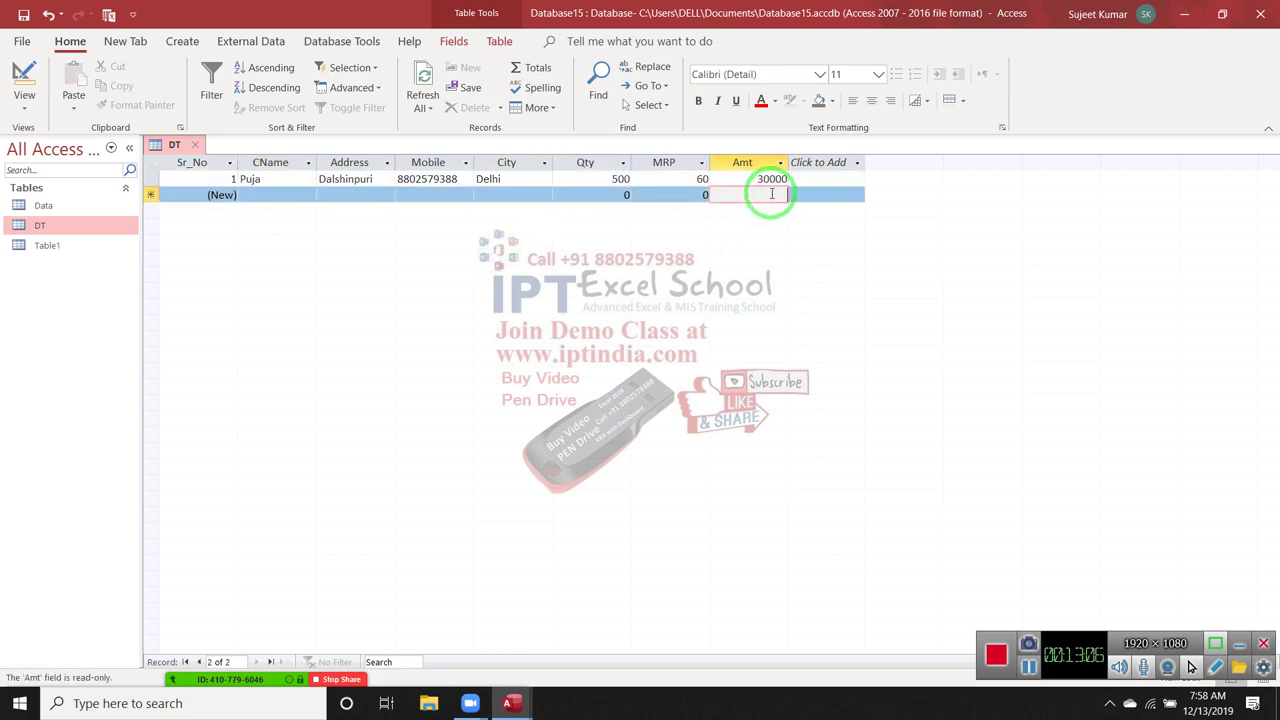
{"action": "left_click", "coordinate": [772, 179]}
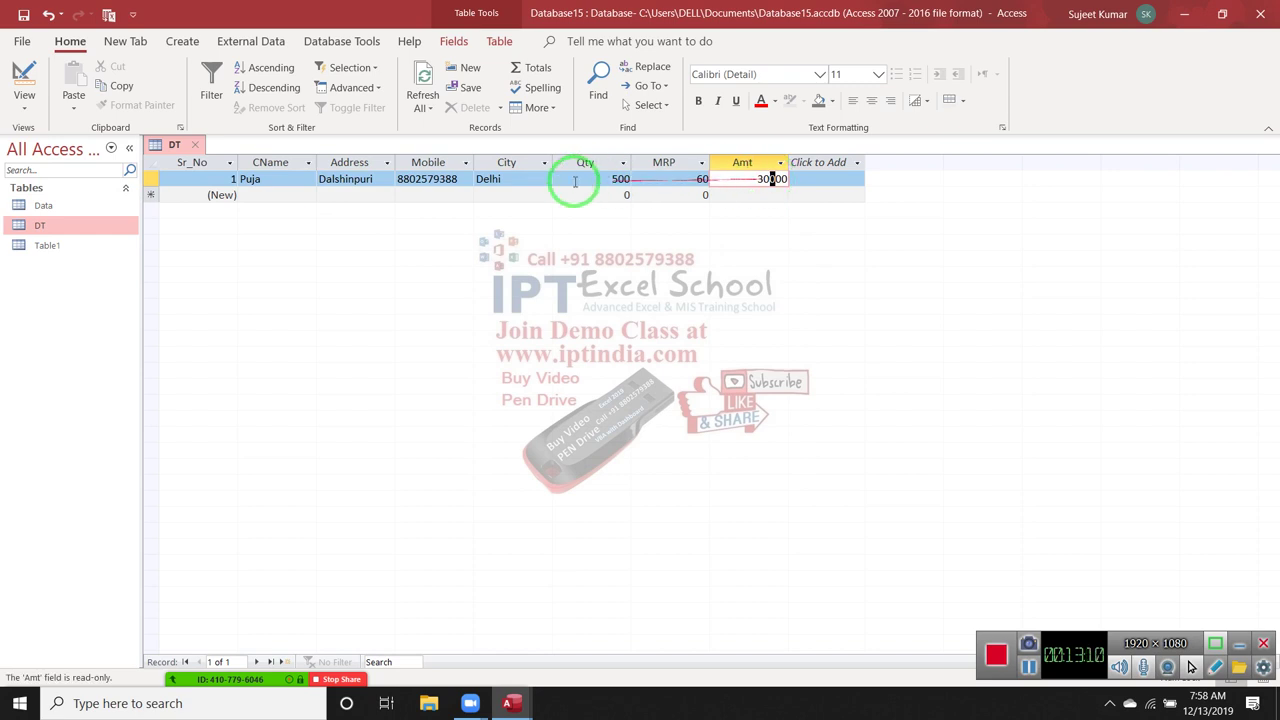
Step: Try non-listed letters in record 2's City, then pick Delhi from the list
{"action": "left_click", "coordinate": [509, 179]}
{"action": "left_click", "coordinate": [510, 194]}
{"action": "type", "text": "c"}
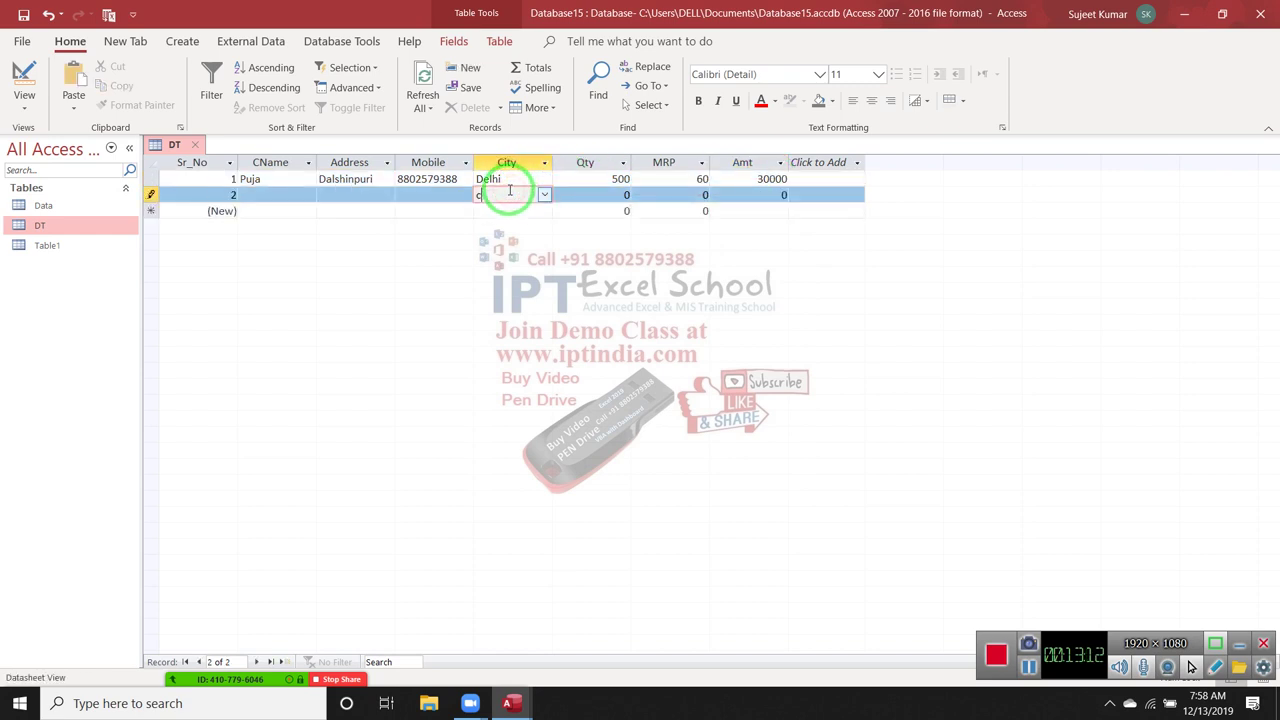
{"action": "left_click", "coordinate": [519, 210]}
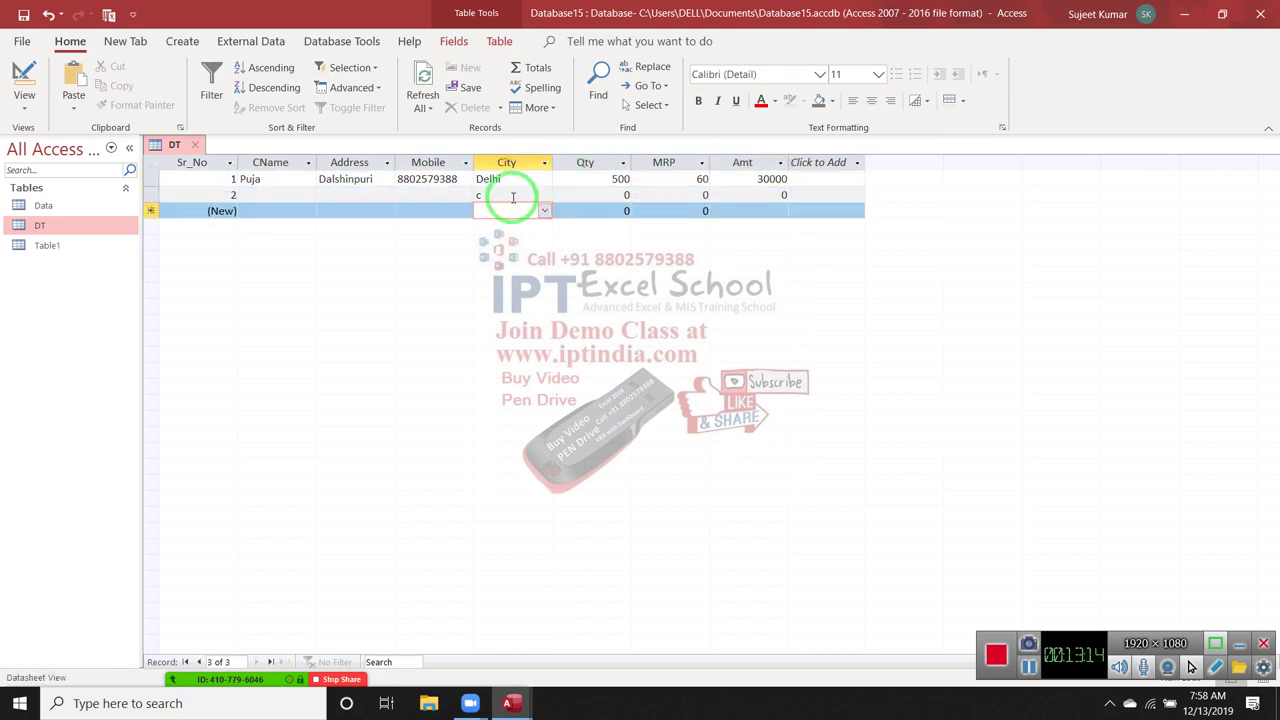
{"action": "left_click", "coordinate": [518, 194]}
{"action": "key", "text": "BackSpace"}
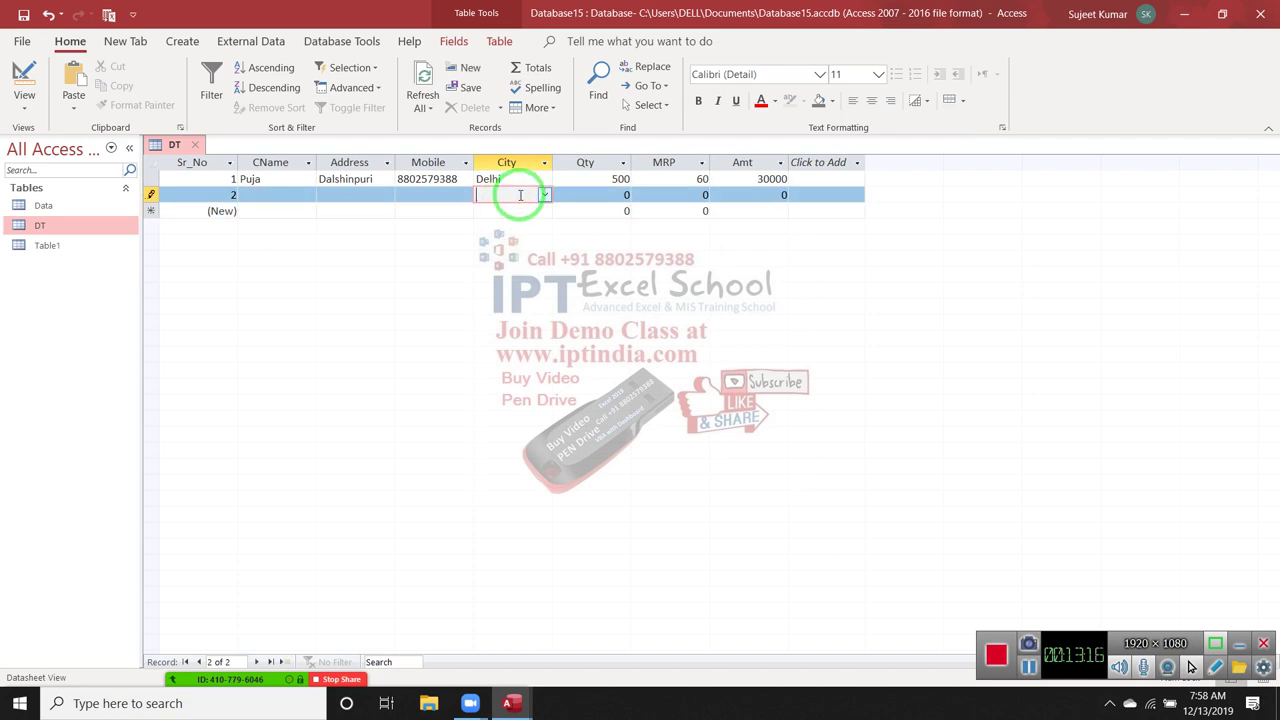
{"action": "left_click", "coordinate": [544, 194]}
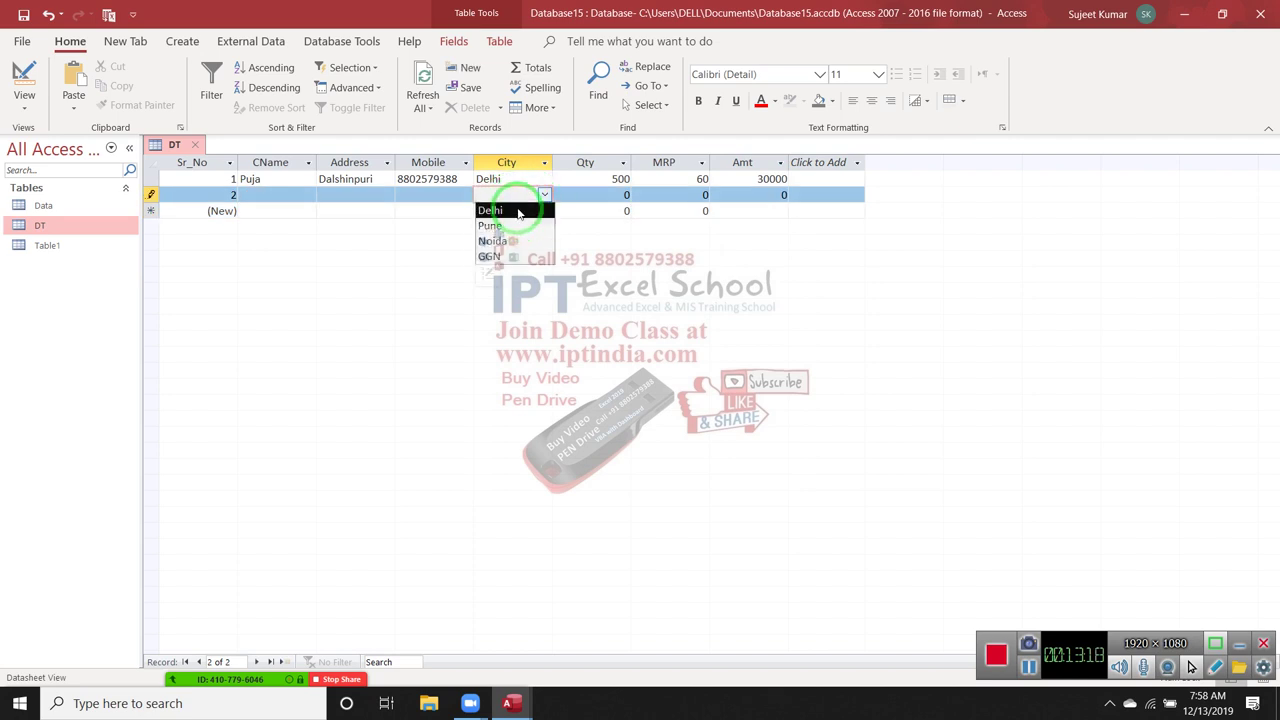
{"action": "left_click", "coordinate": [518, 210]}
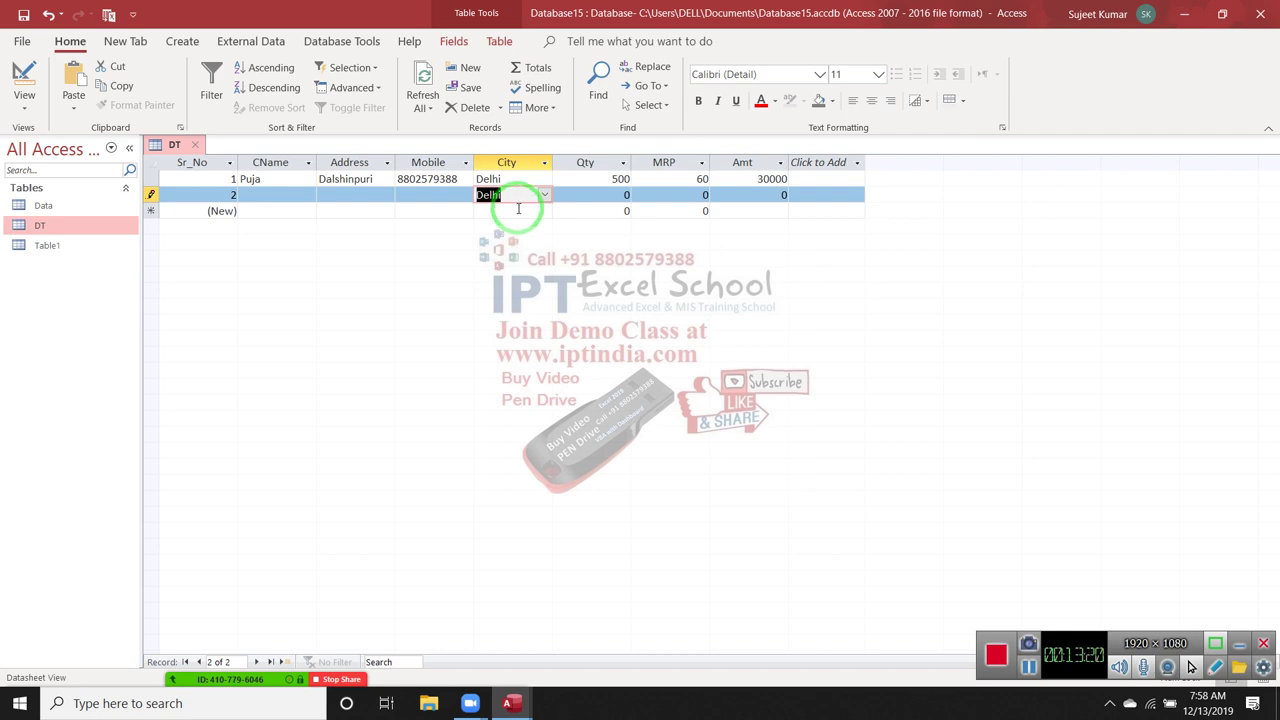
{"action": "type", "text": "e"}
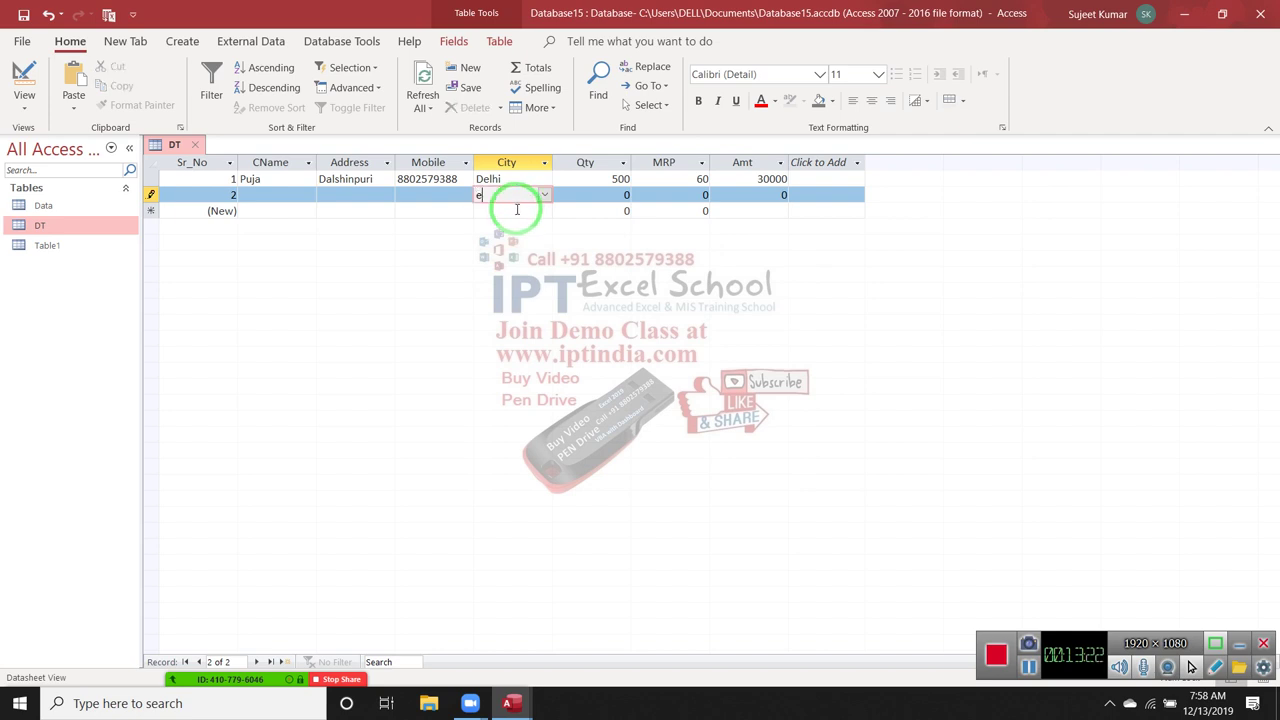
{"action": "left_click", "coordinate": [512, 208]}
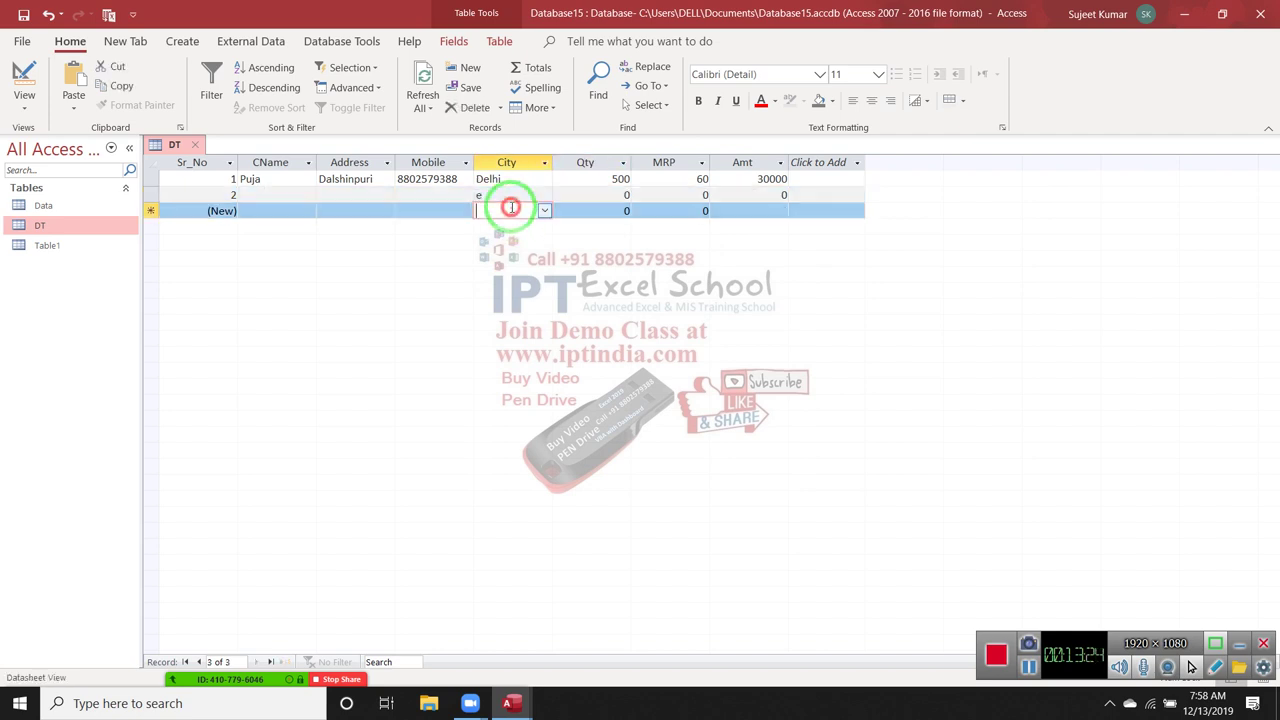
{"action": "left_click", "coordinate": [523, 196]}
{"action": "left_click", "coordinate": [542, 196]}
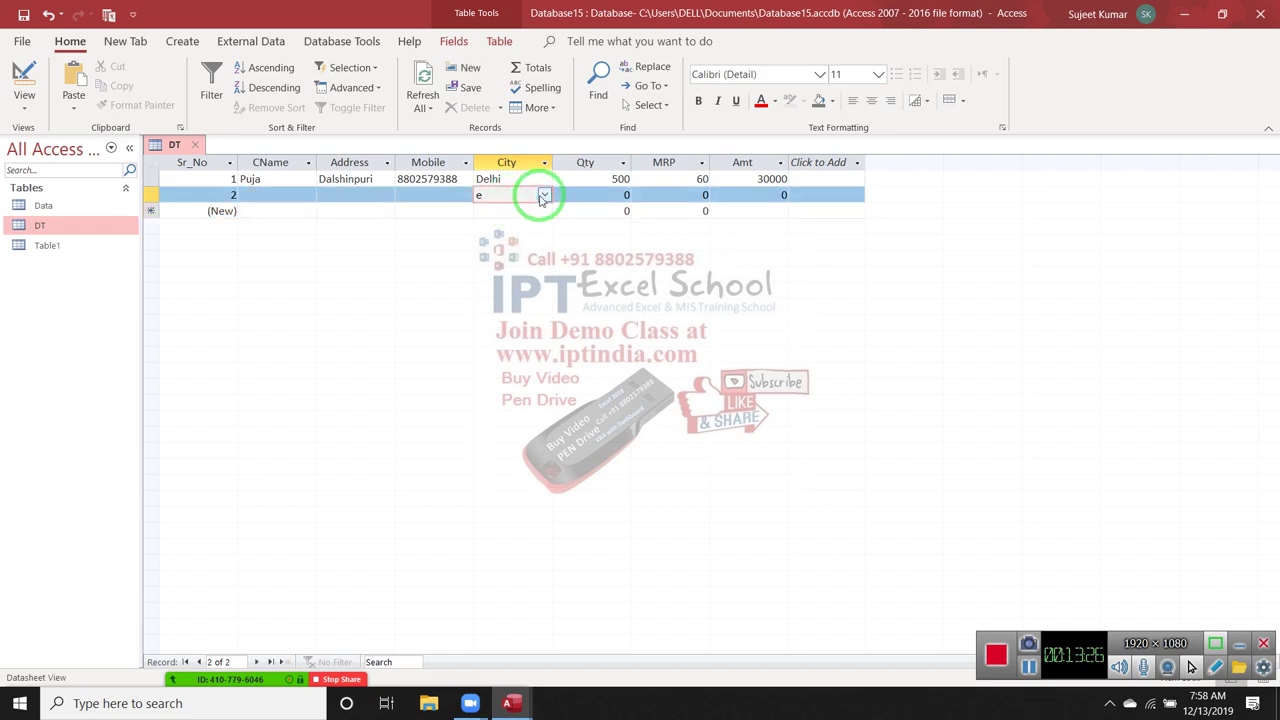
{"action": "left_click", "coordinate": [526, 210]}
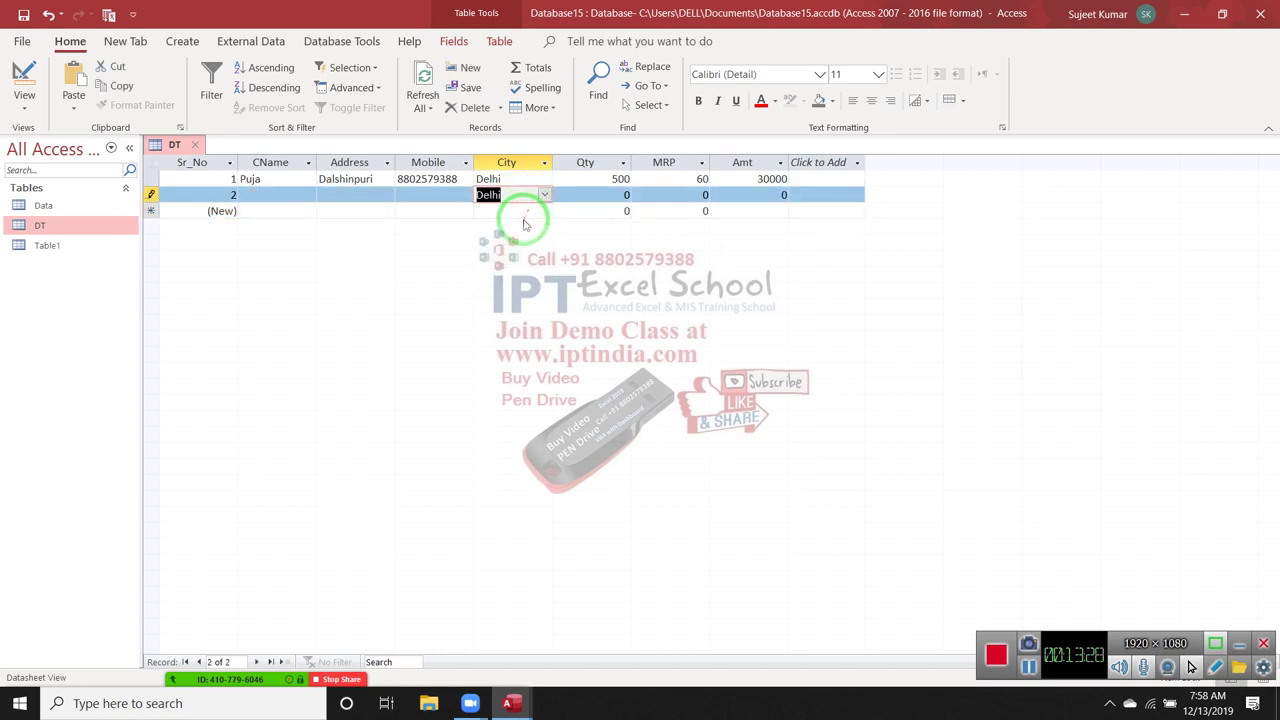